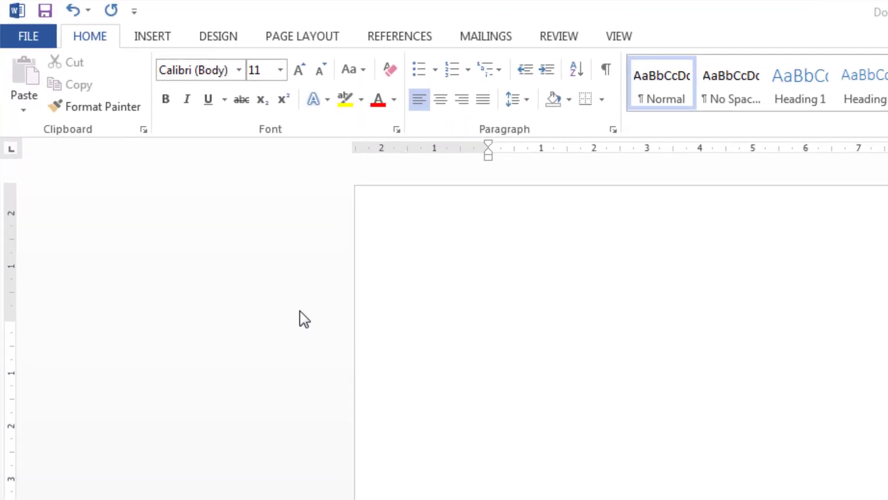
# Change the page size to A4 (21 cm x 29.7 cm).
pyautogui.click(293, 36)
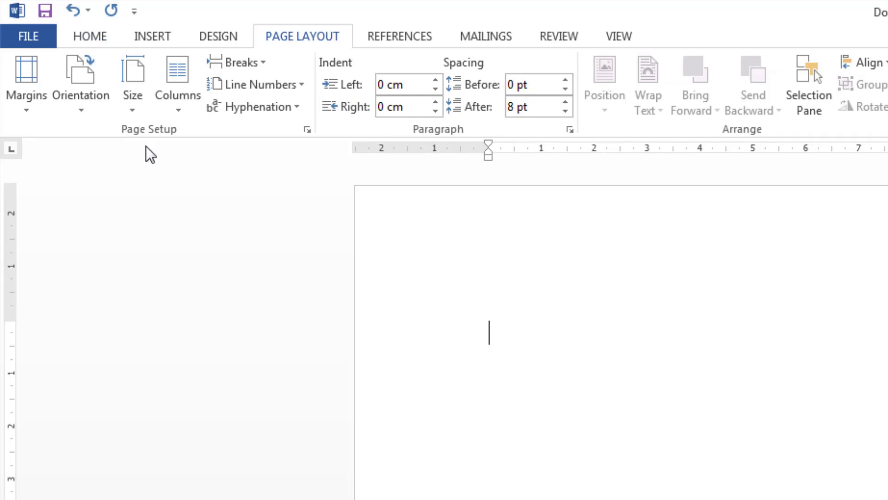
pyautogui.click(141, 111)
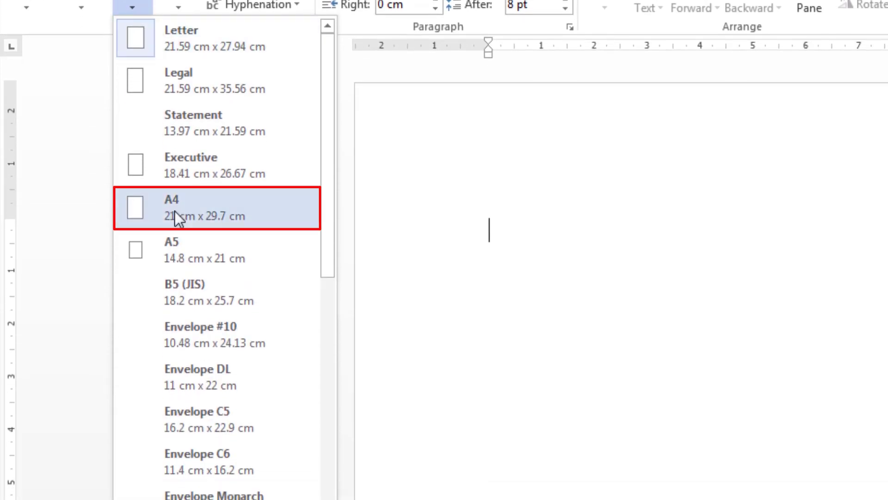
pyautogui.click(186, 213)
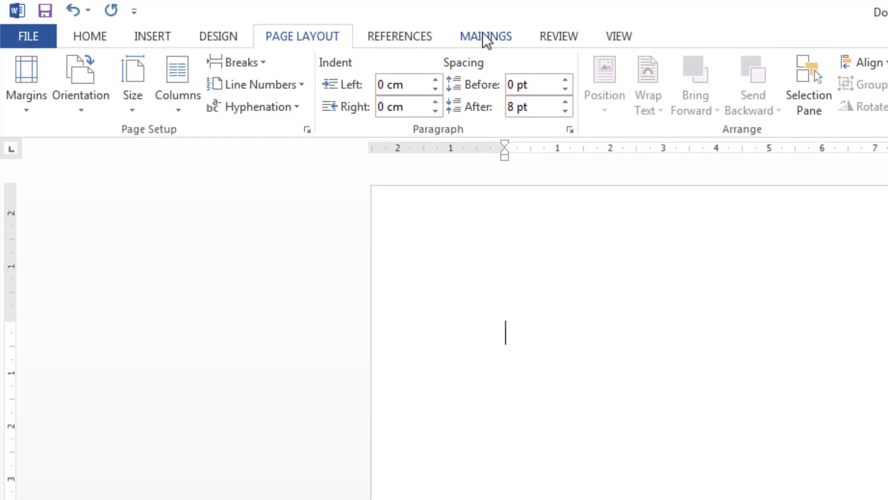
# Start a Labels mail merge from the Mailings tab.
pyautogui.click(486, 40)
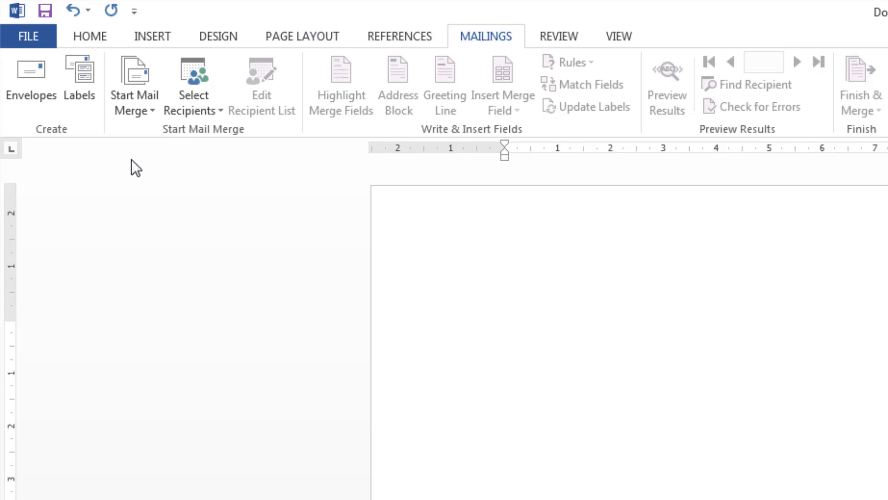
pyautogui.click(146, 96)
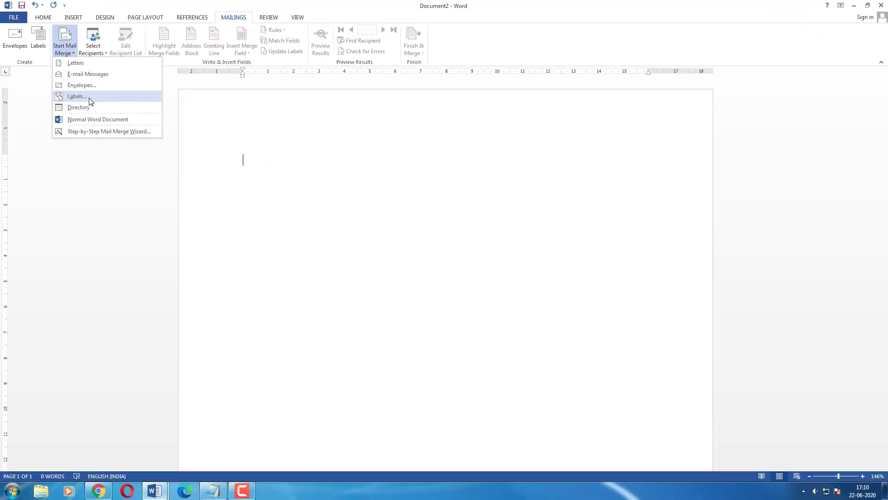
pyautogui.click(88, 97)
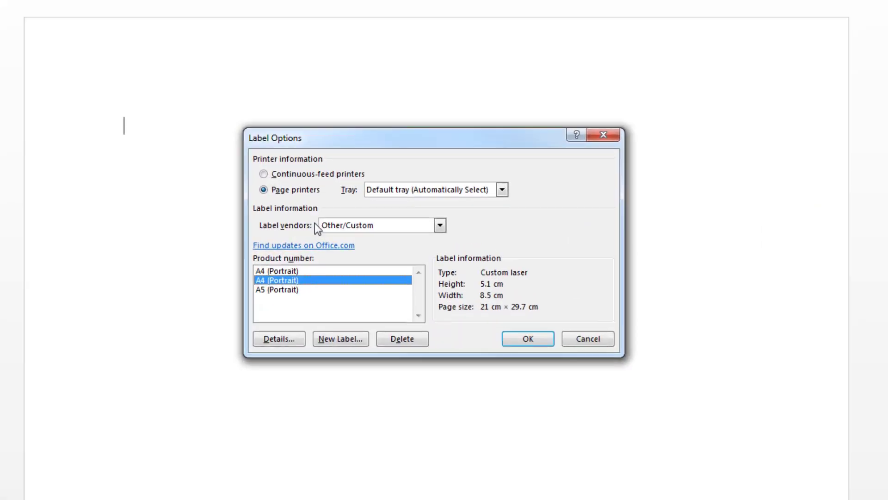
# Choose Microsoft as label vendor and the A4 (Portrait) product.
pyautogui.click(440, 225)
pyautogui.scroll(5, 402, 251)
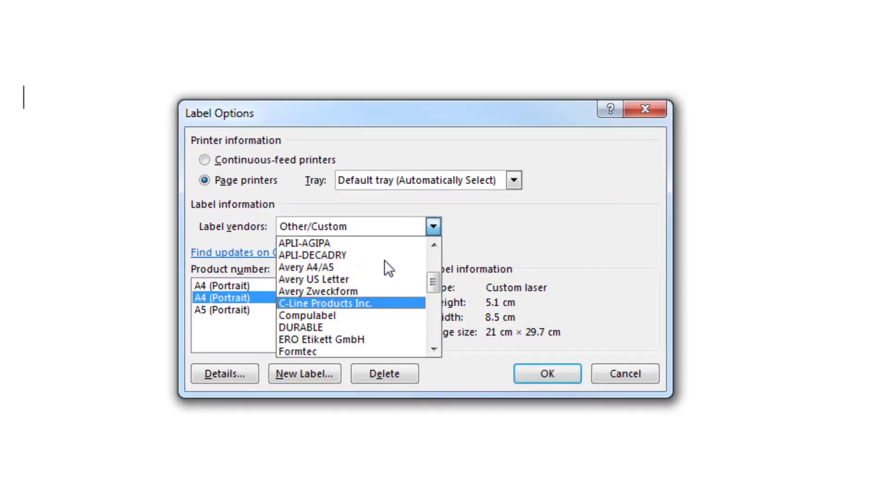
pyautogui.scroll(2, 384, 260)
pyautogui.moveTo(434, 276); pyautogui.dragTo(436, 242)
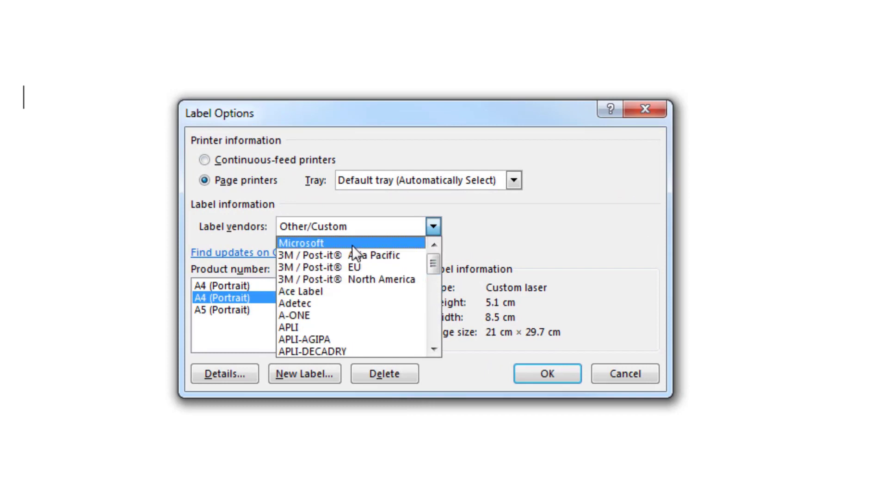
pyautogui.click(318, 244)
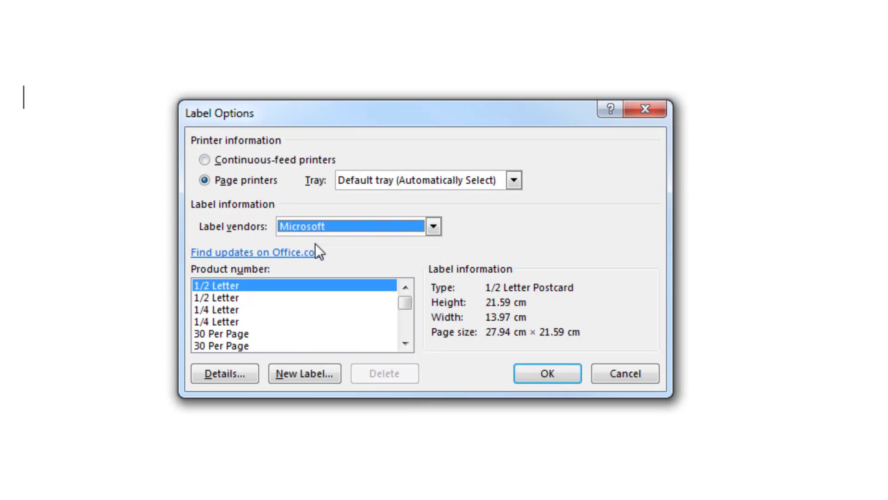
pyautogui.click(405, 342)
pyautogui.moveTo(404, 342); pyautogui.dragTo(404, 343)
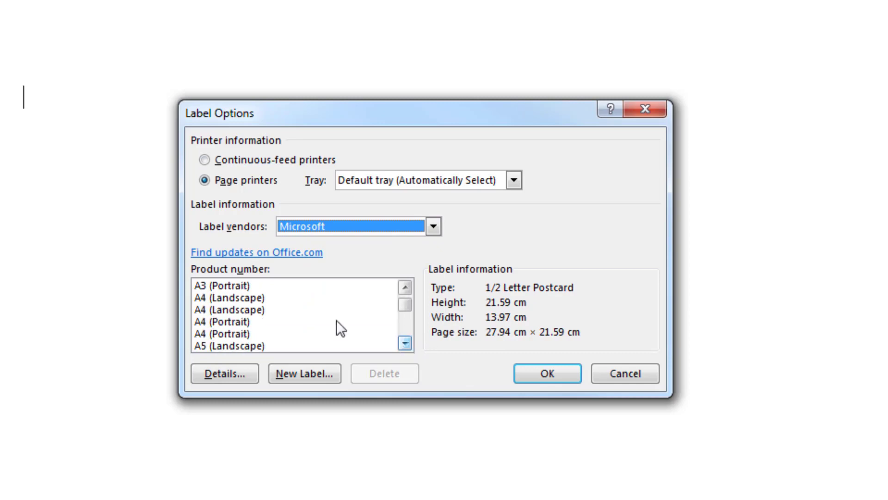
pyautogui.click(237, 334)
pyautogui.click(238, 321)
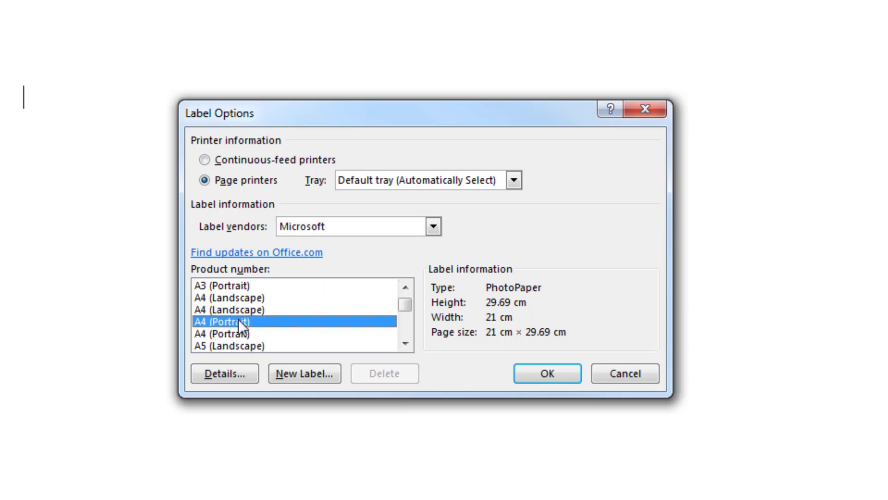
# In label details, set 2 across, 5 down, height 5.2cm and width 8.8cm.
pyautogui.click(238, 376)
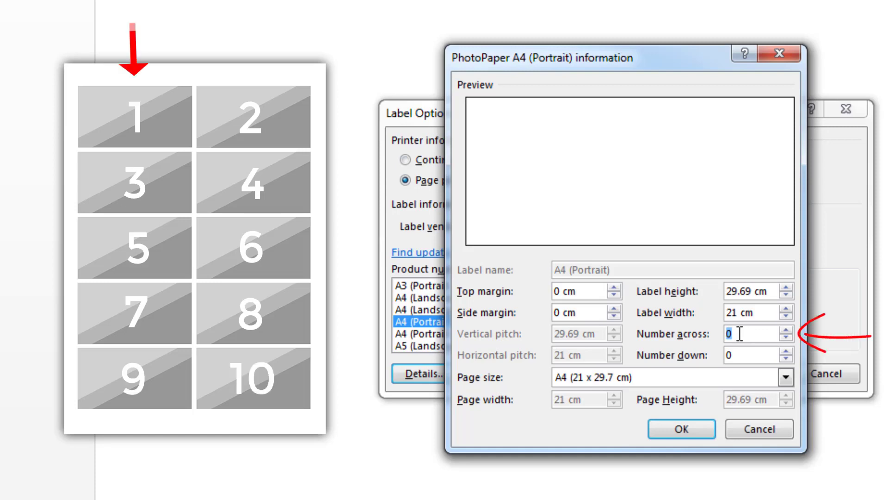
pyautogui.write('2')
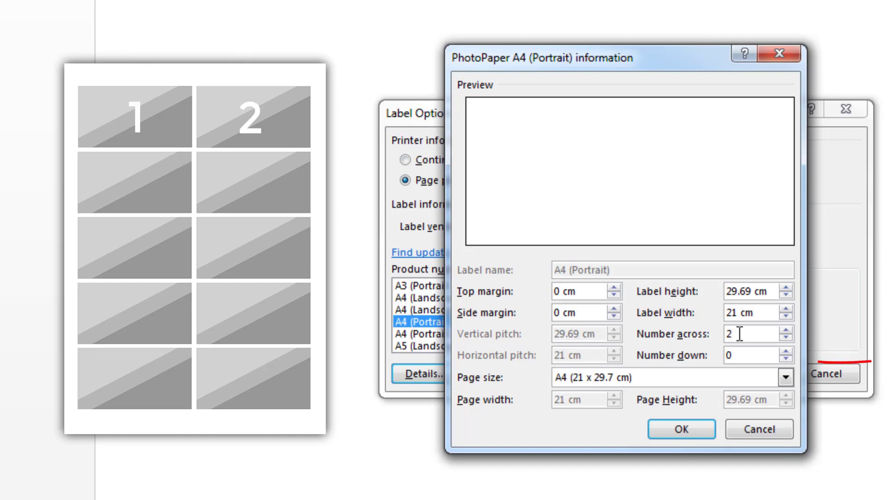
pyautogui.click(740, 355)
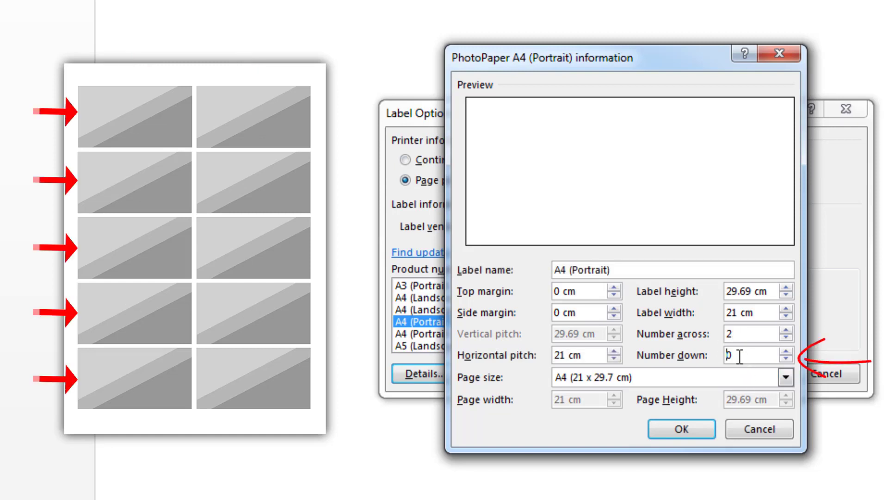
pyautogui.moveTo(740, 356); pyautogui.dragTo(703, 346)
pyautogui.write('5')
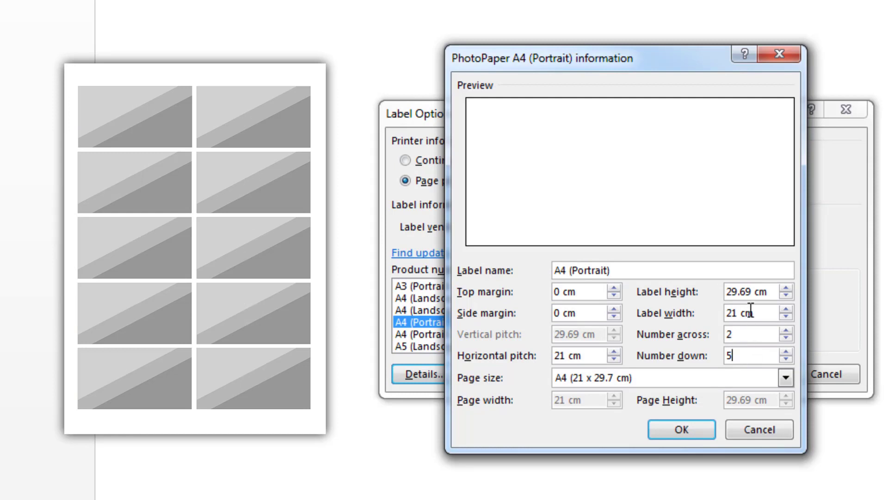
pyautogui.click(765, 292)
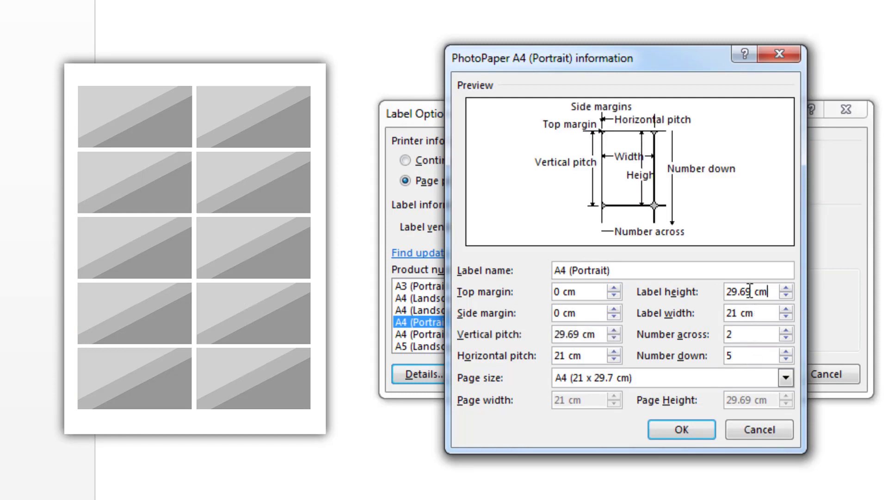
pyautogui.moveTo(768, 292); pyautogui.dragTo(718, 290)
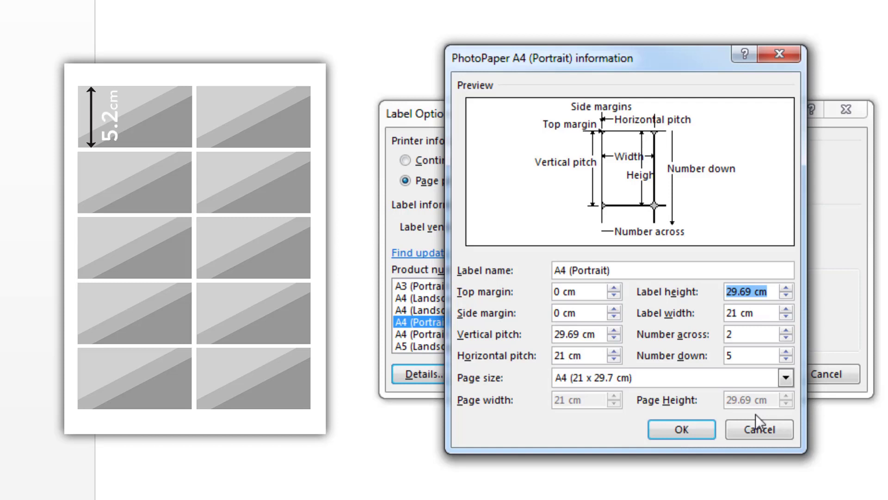
pyautogui.write('5.2')
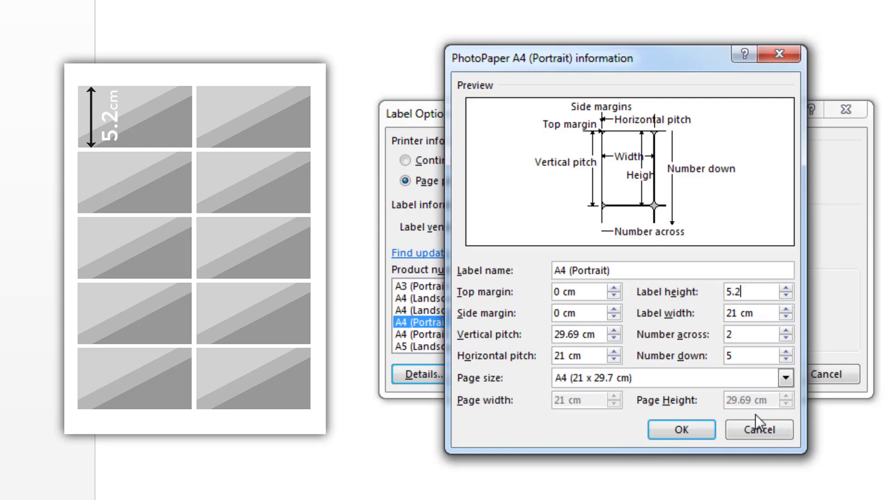
pyautogui.write('cm')
pyautogui.press('Tab')
pyautogui.write('8.')
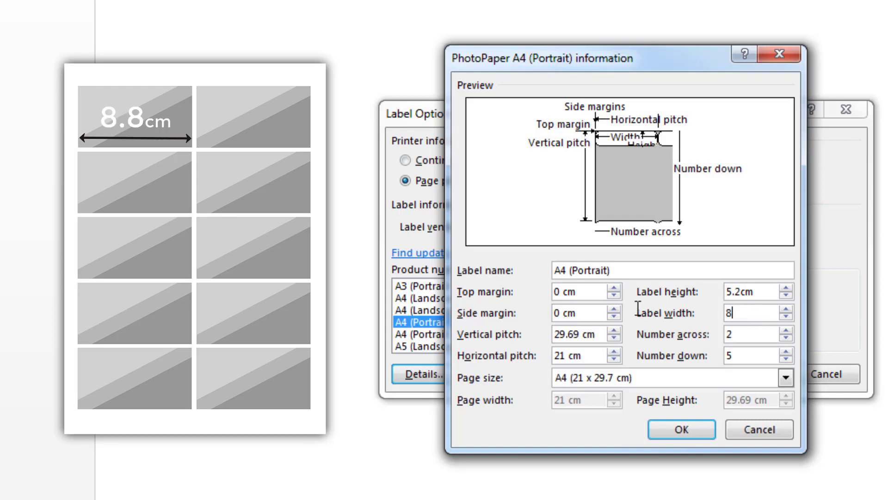
pyautogui.write('8cm')
# Set the vertical pitch to 5.2cm and the horizontal pitch to 8.8cm.
pyautogui.click(584, 334)
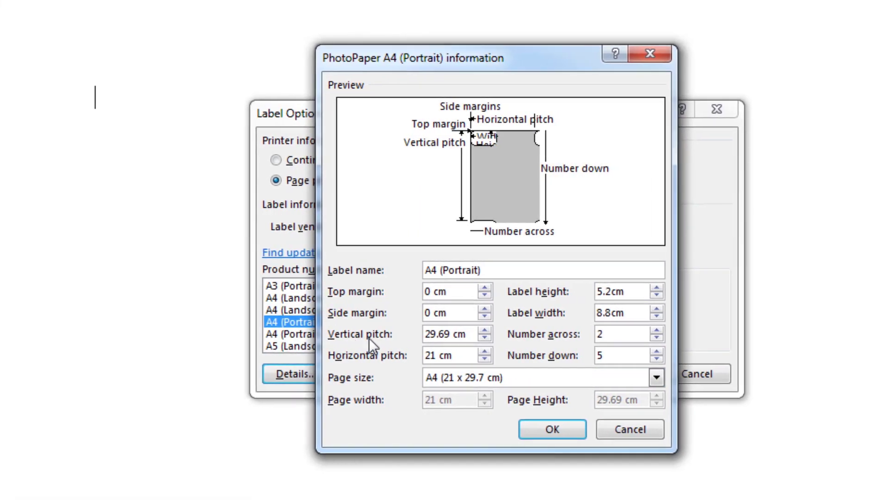
pyautogui.hotkey('ctrl', 'a')
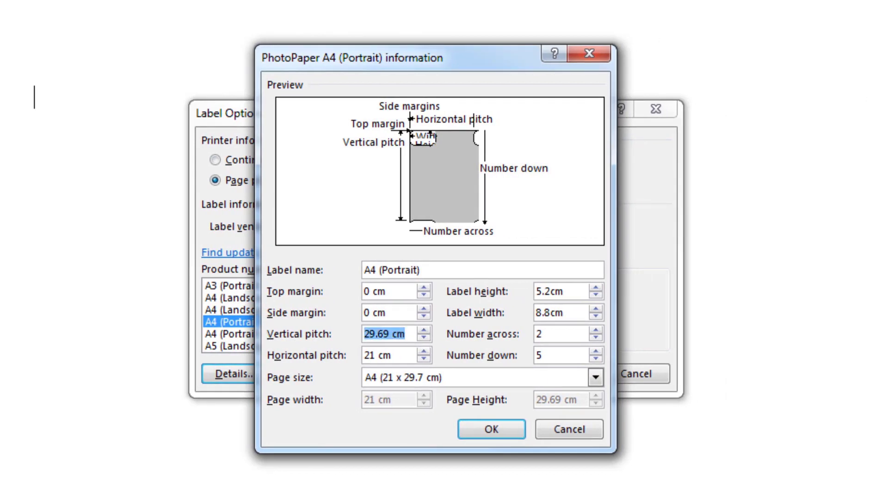
pyautogui.write('5.2cm')
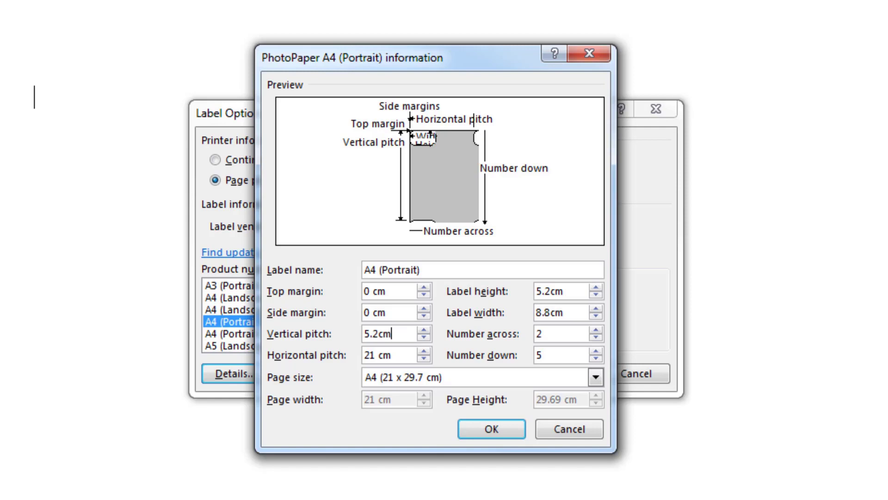
pyautogui.click(395, 355)
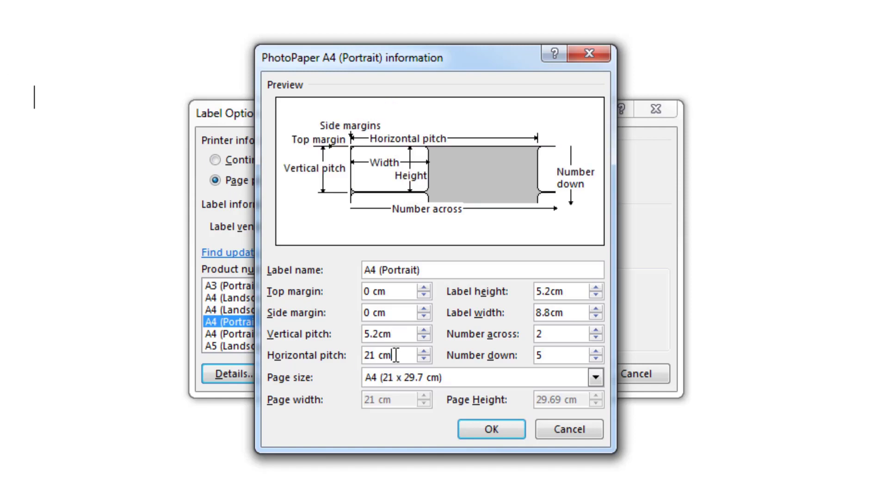
pyautogui.hotkey('ctrl', 'a')
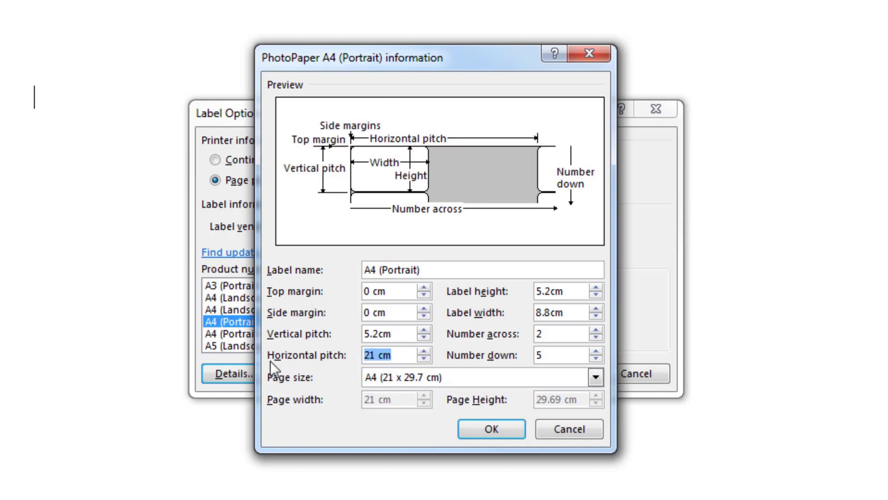
pyautogui.write('8.8cm')
pyautogui.click(558, 357)
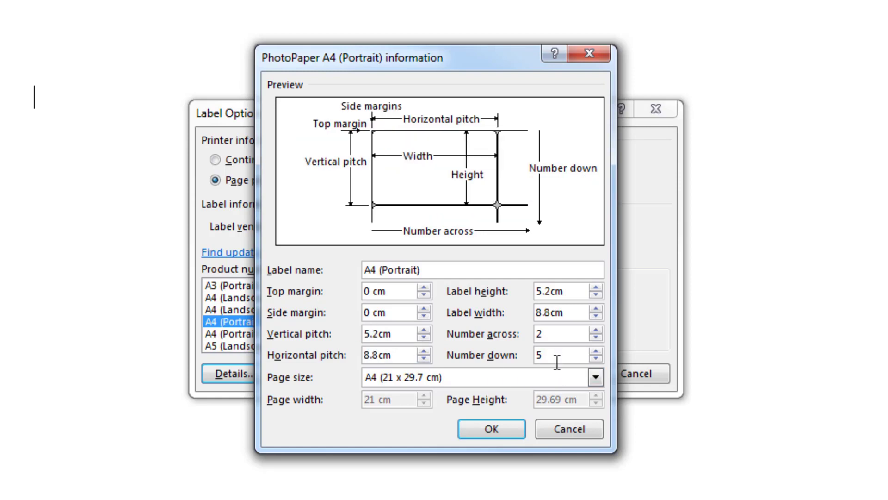
# Keep the page size as A4 and confirm the custom label details.
pyautogui.click(596, 377)
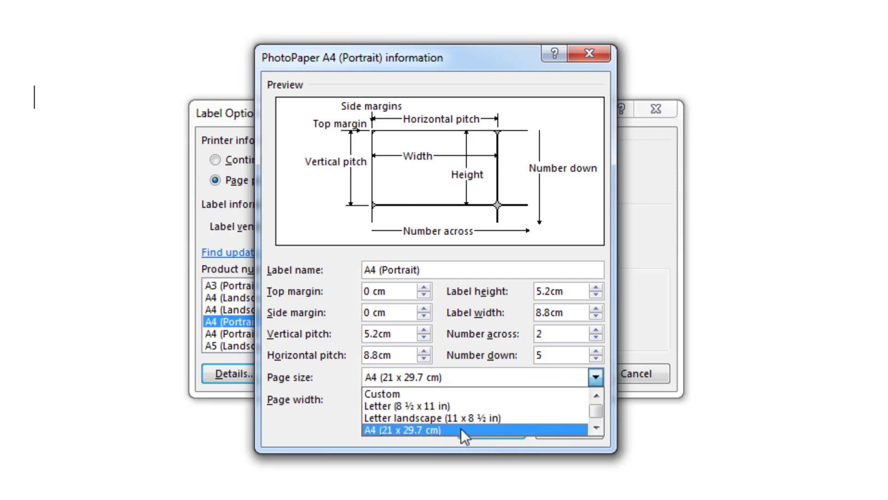
pyautogui.click(597, 427)
pyautogui.click(596, 427)
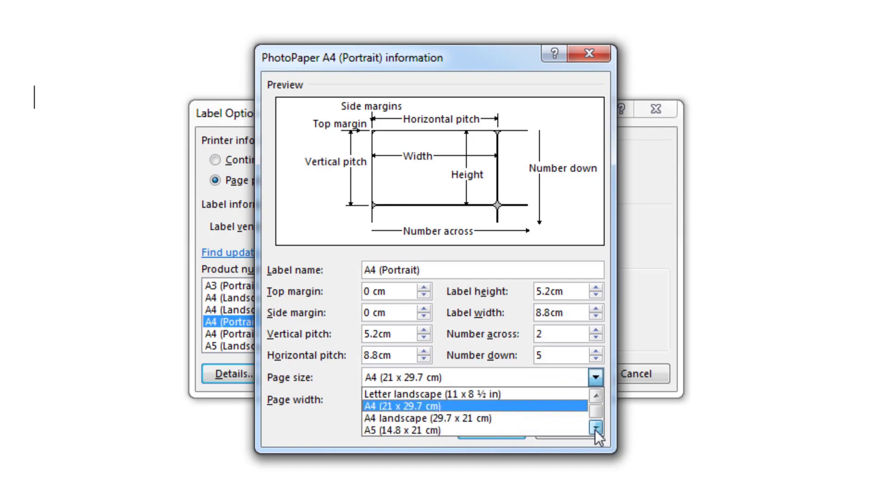
pyautogui.click(401, 409)
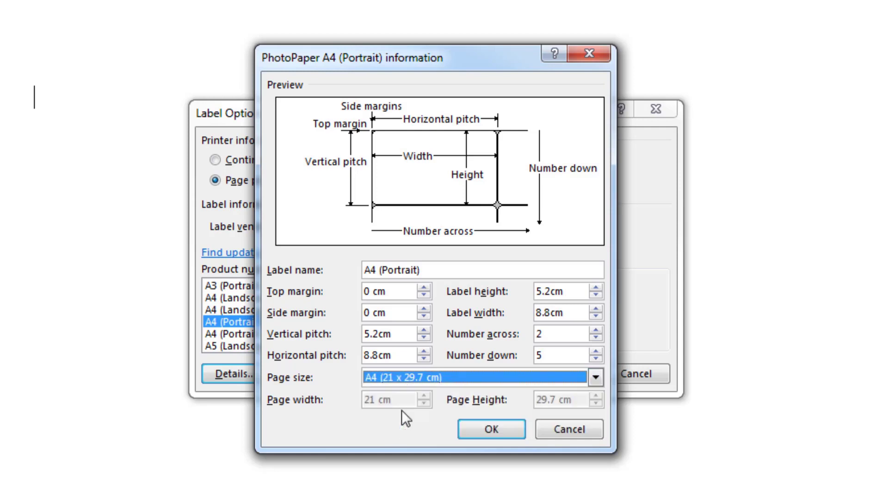
pyautogui.click(478, 437)
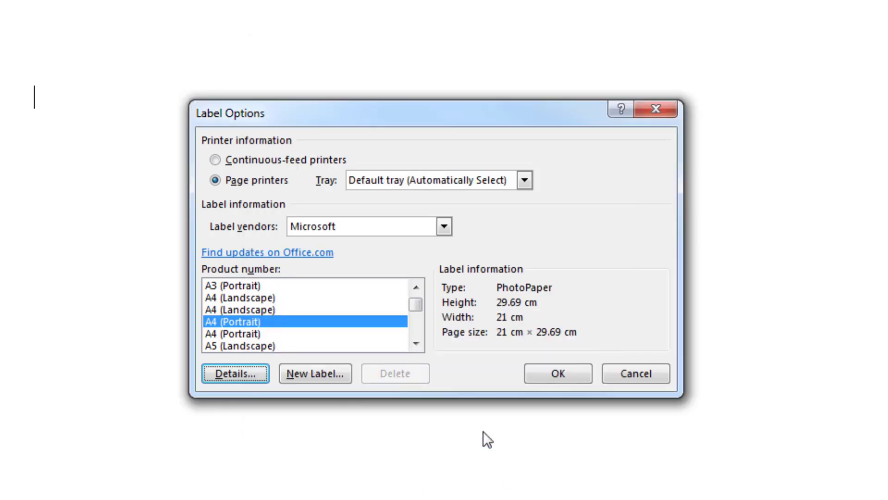
# Apply the label layout to the document and select the whole label table.
pyautogui.click(556, 379)
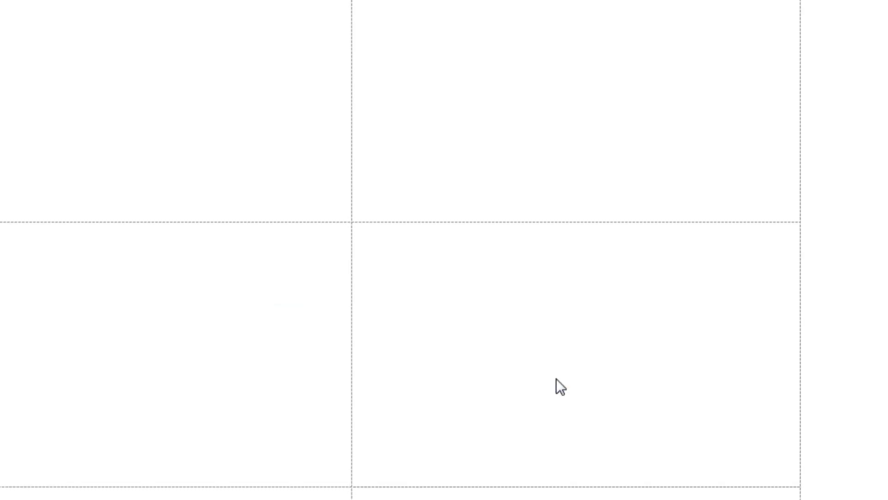
pyautogui.scroll(-1, 518, 294)
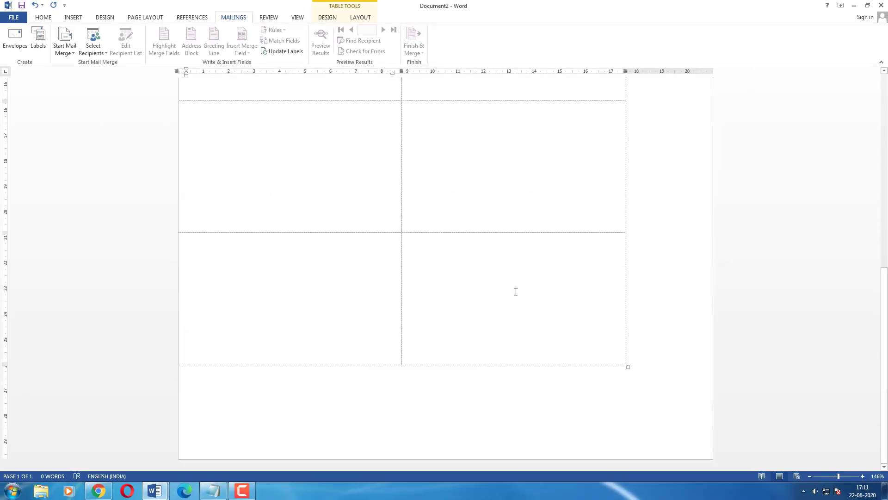
pyautogui.scroll(3, 519, 294)
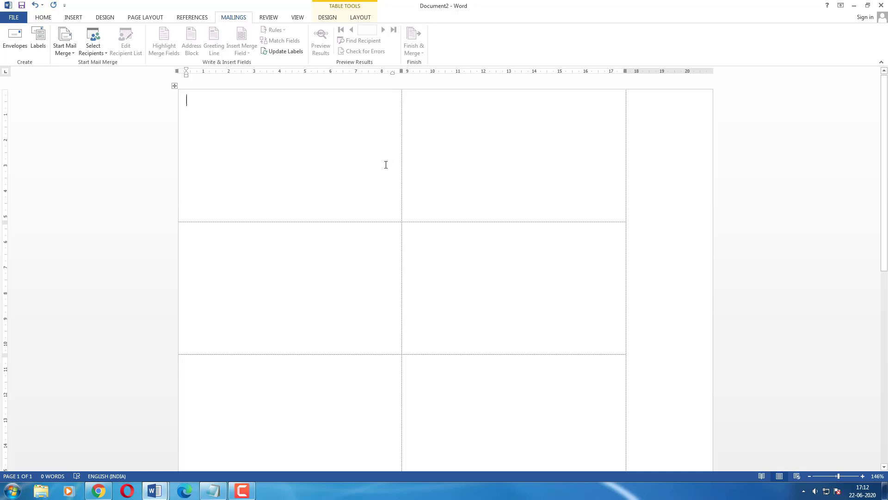
pyautogui.hotkey('ctrl', 'a')
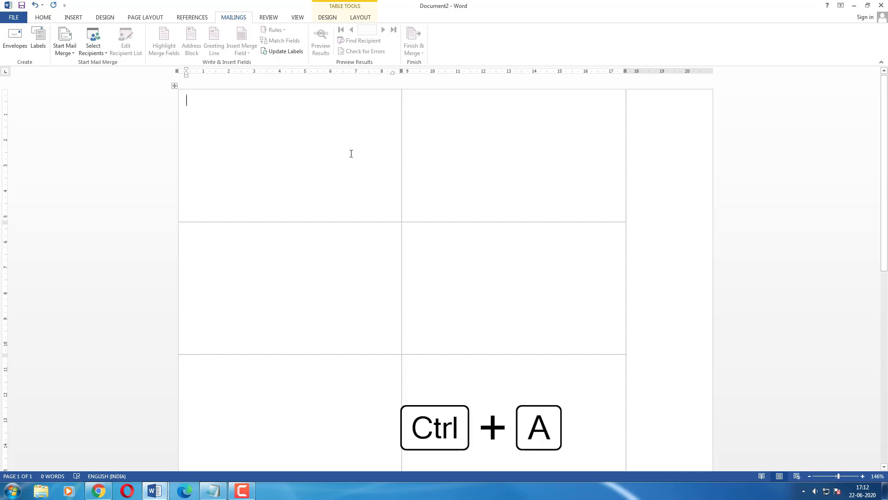
pyautogui.hotkey('ctrl', 'a')
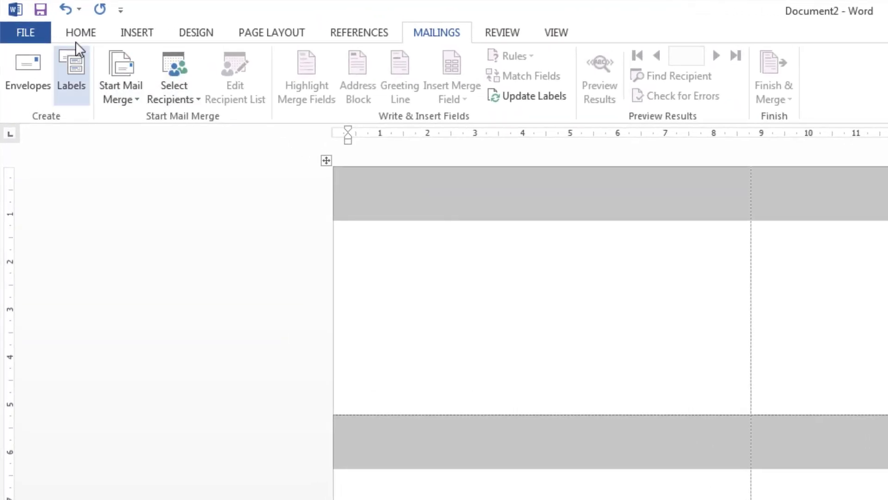
# Apply All Borders to every cell of the label table.
pyautogui.click(74, 32)
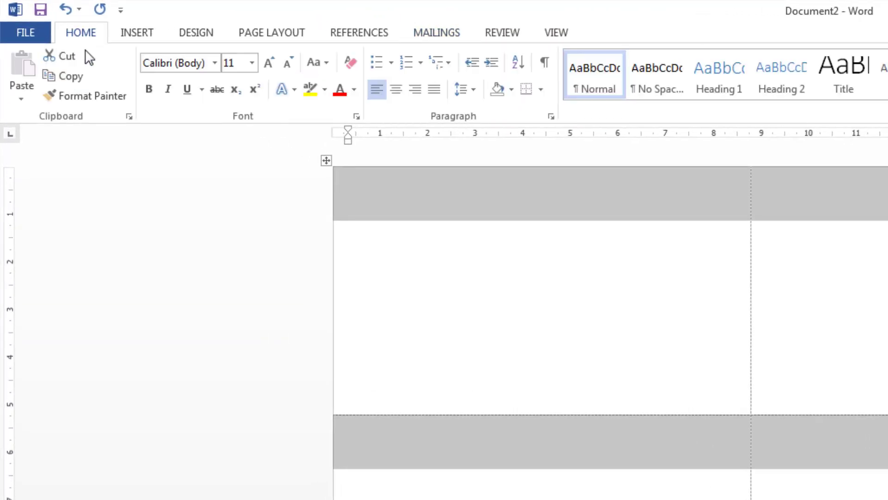
pyautogui.click(540, 90)
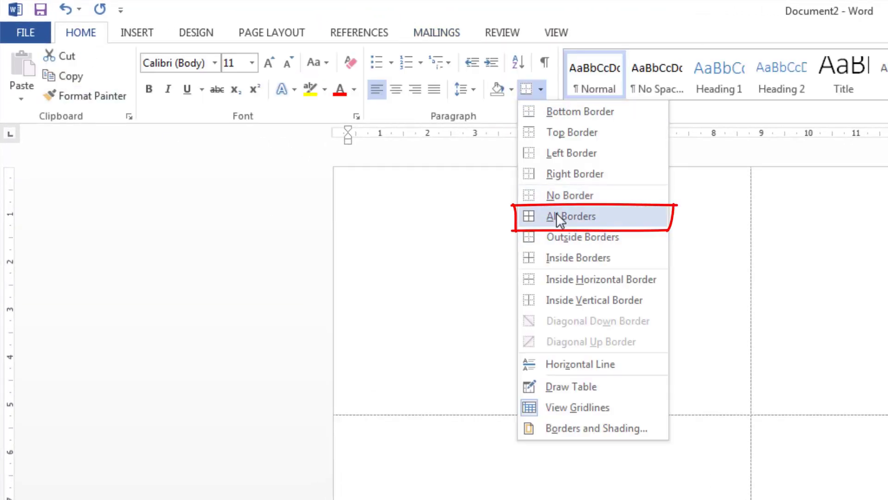
pyautogui.click(572, 217)
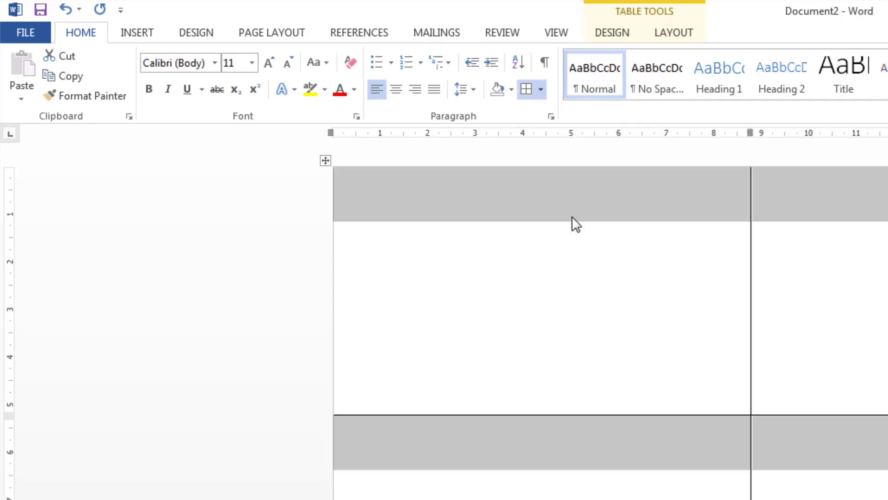
pyautogui.click(569, 234)
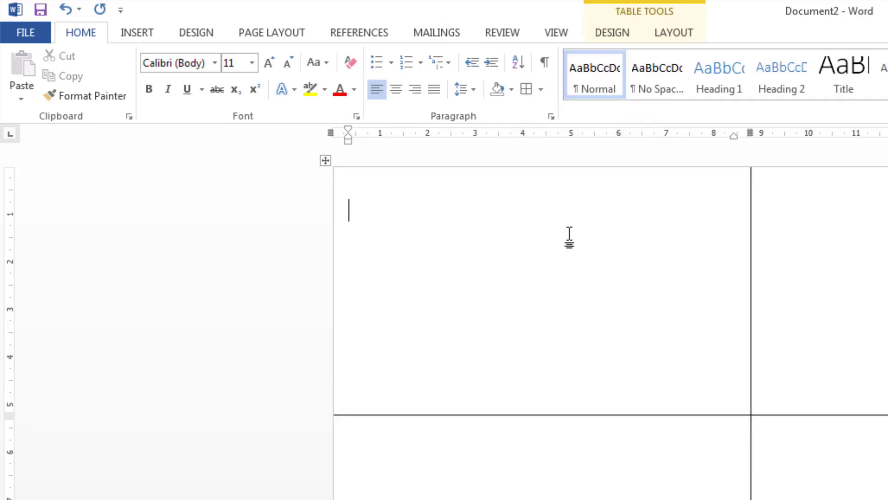
# Apply Narrow margins of 1.27 cm to the page.
pyautogui.click(262, 34)
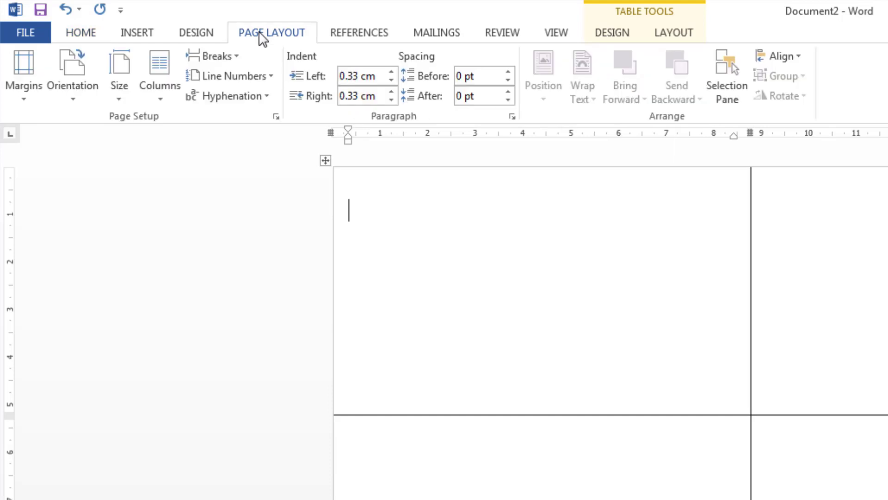
pyautogui.click(34, 102)
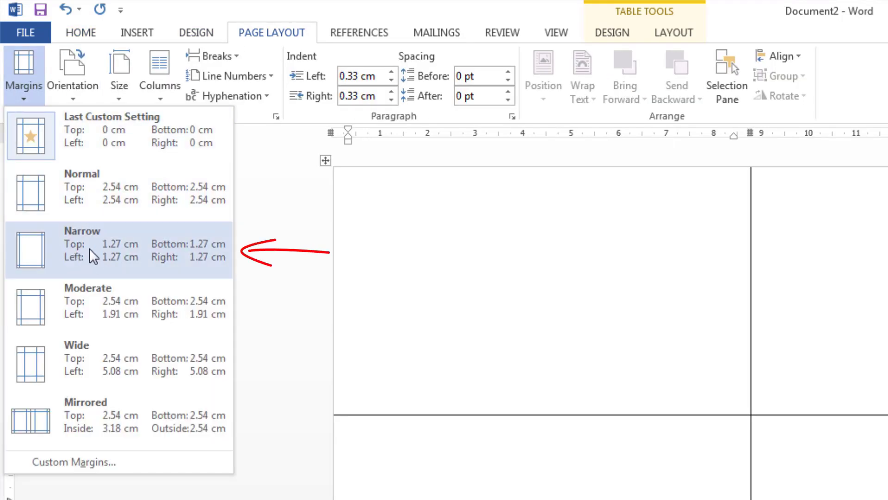
pyautogui.click(90, 248)
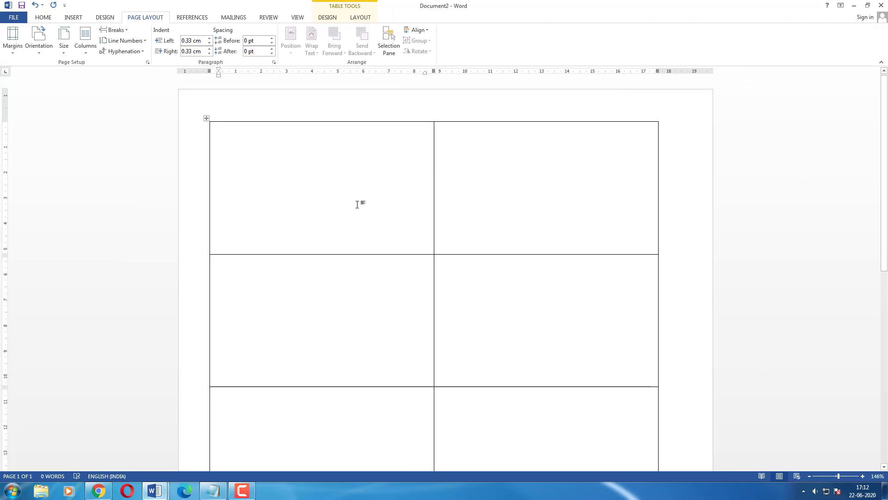
pyautogui.scroll(-5, 357, 204)
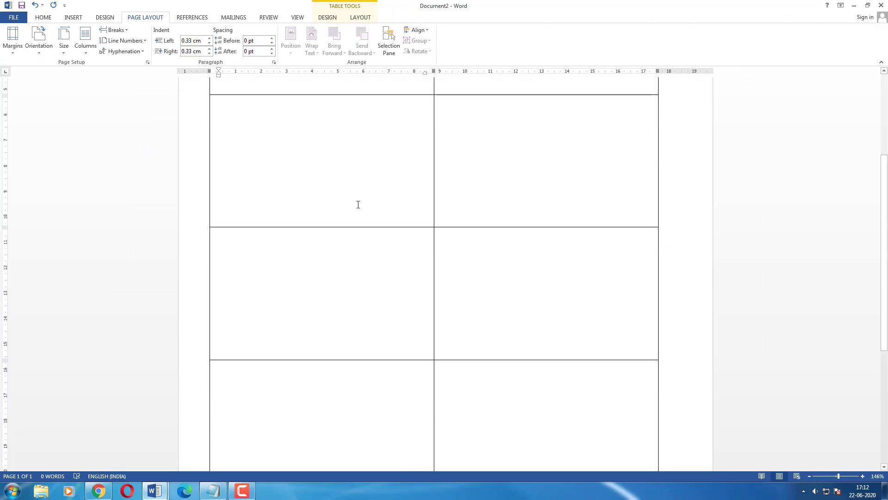
pyautogui.scroll(5, 358, 204)
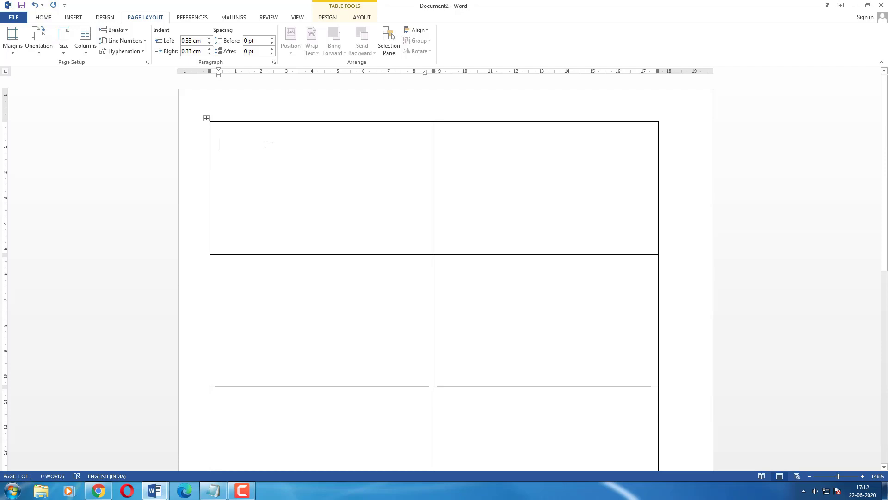
# Zoom in closely on the first label cell.
pyautogui.scroll(-3, 265, 143)
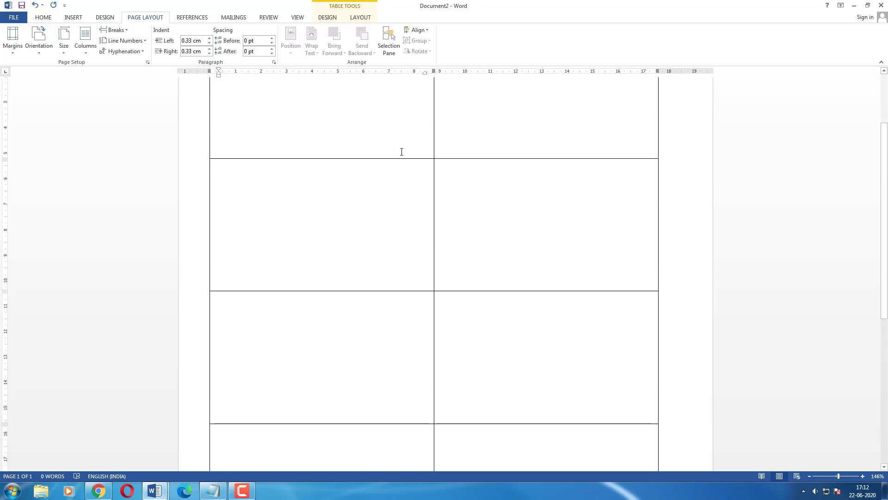
pyautogui.scroll(5, 404, 295)
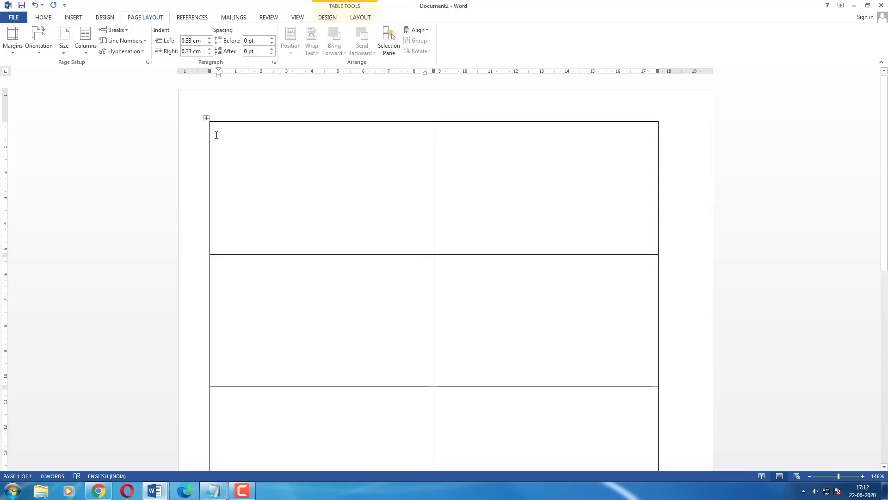
pyautogui.keyDown('ctrl'); pyautogui.scroll(2, 247, 185); pyautogui.keyUp('ctrl')
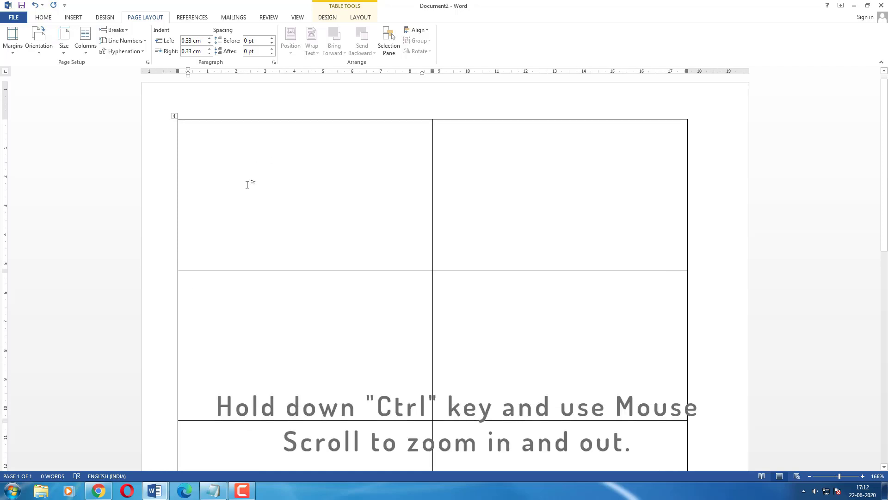
pyautogui.keyDown('ctrl'); pyautogui.scroll(9, 248, 184); pyautogui.keyUp('ctrl')
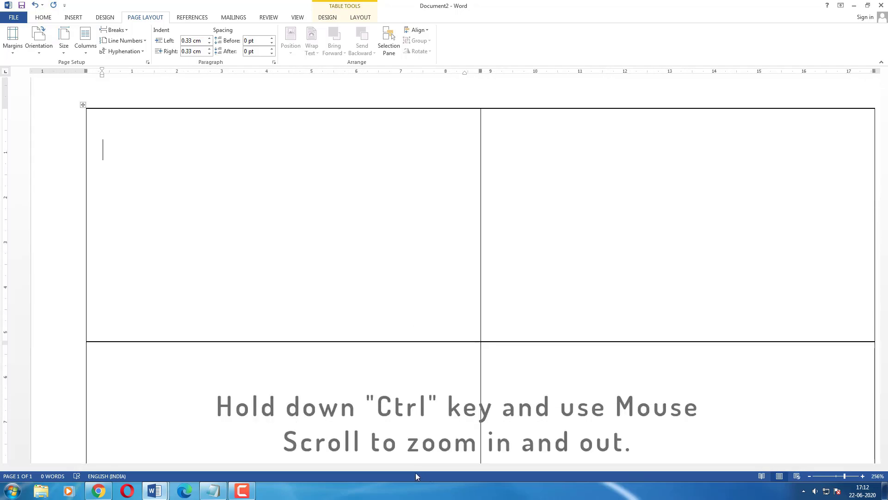
pyautogui.keyDown('ctrl'); pyautogui.scroll(12, 227, 242); pyautogui.keyUp('ctrl')
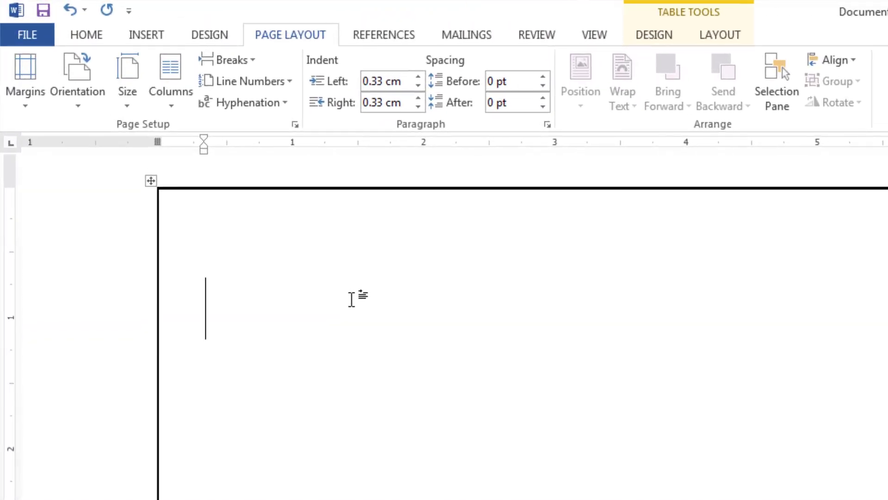
# Draw a 5.16 × 8.77 cm rectangle over the first label cell, filled white, without outline.
pyautogui.click(131, 39)
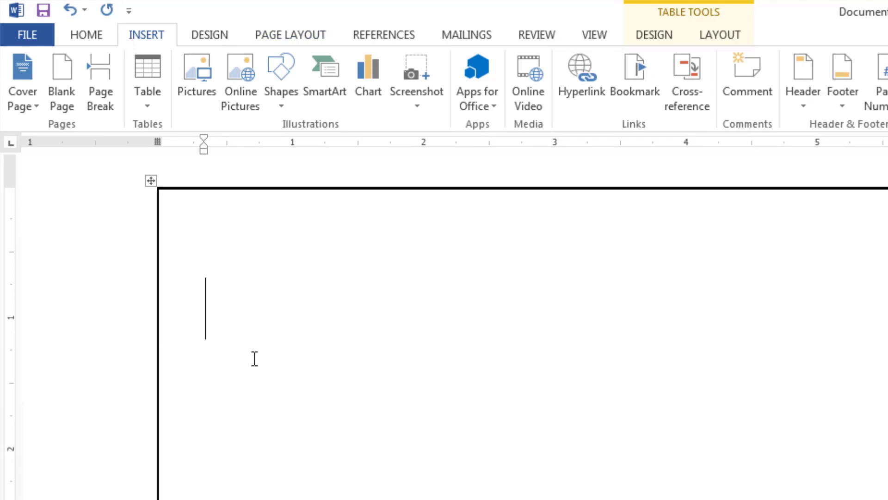
pyautogui.click(287, 114)
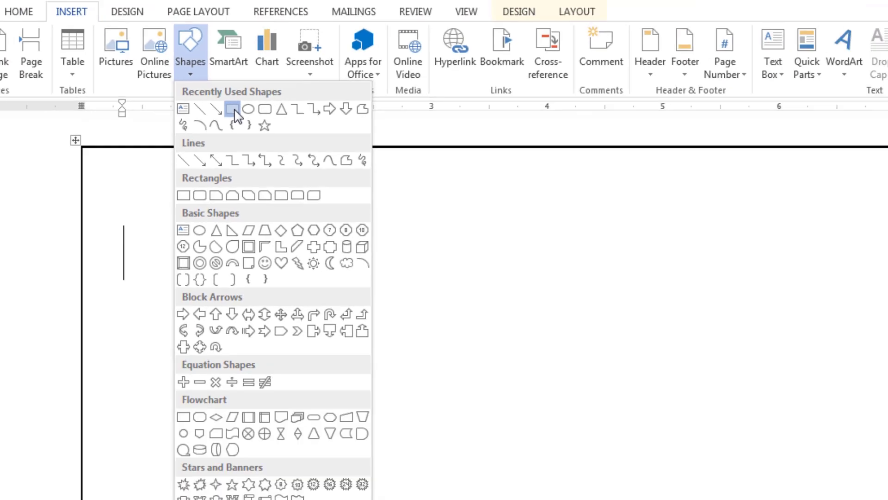
pyautogui.click(232, 110)
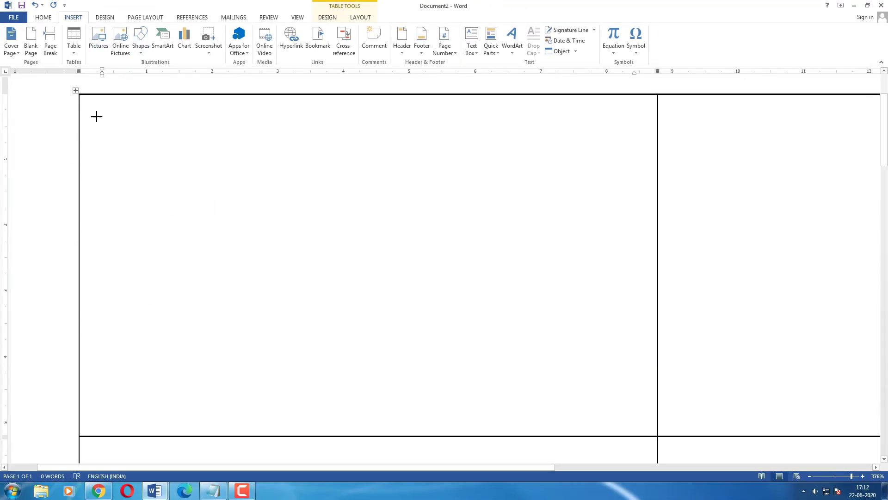
pyautogui.moveTo(93, 115); pyautogui.dragTo(656, 433)
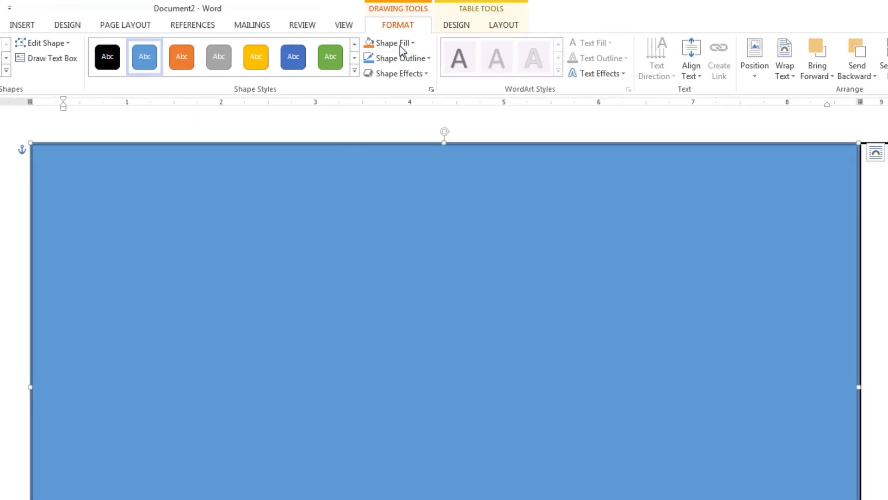
pyautogui.click(400, 44)
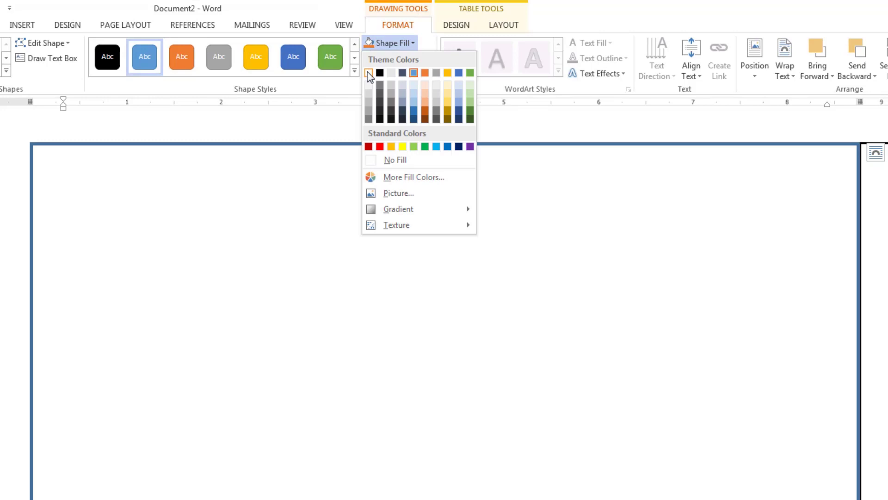
pyautogui.click(369, 73)
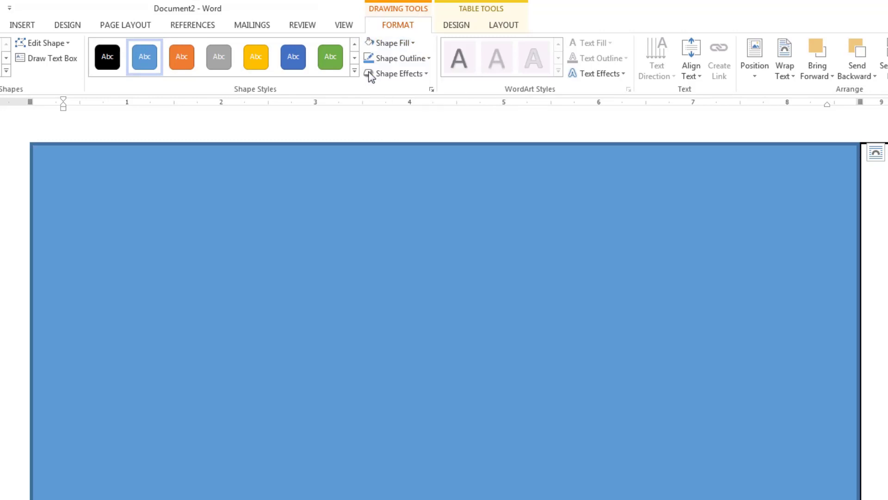
pyautogui.click(426, 60)
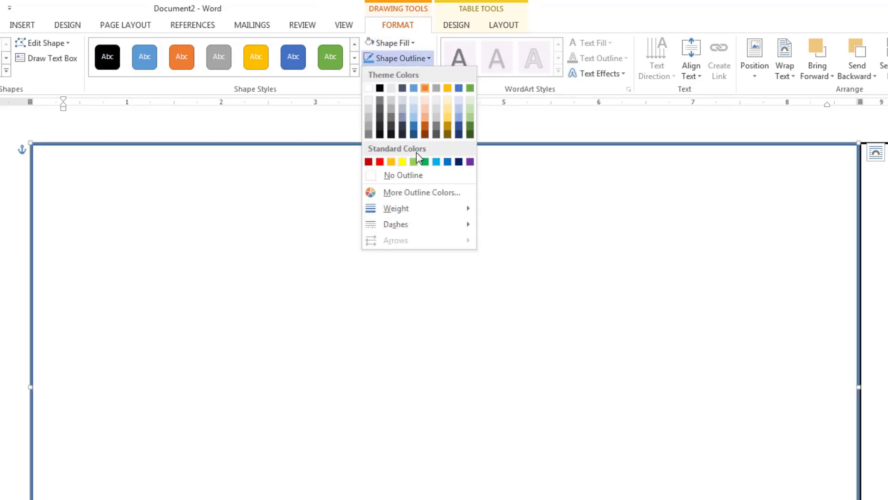
pyautogui.click(353, 130)
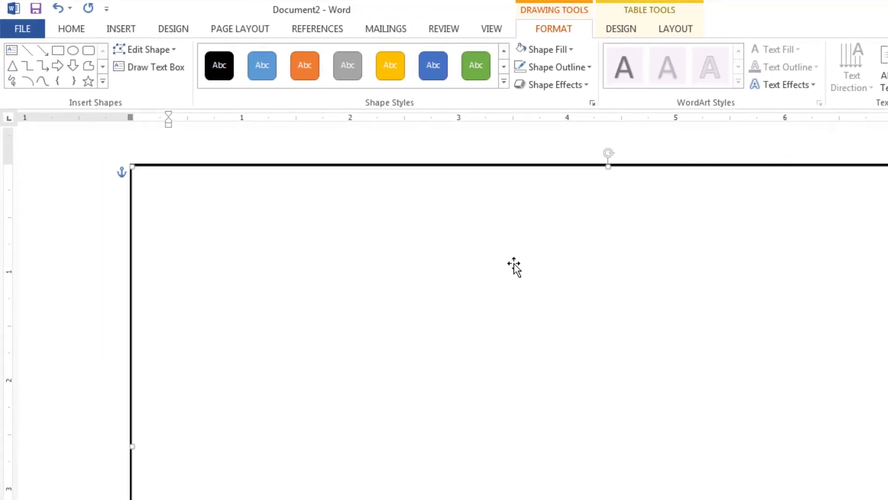
# Draw a 2.59 × 8.77 cm dark grey rectangle over the label's lower half, with no outline.
pyautogui.click(121, 28)
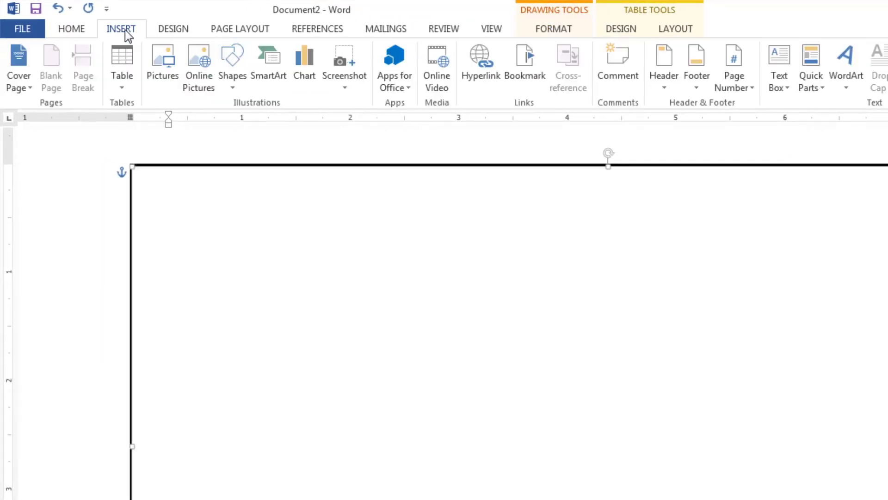
pyautogui.click(238, 82)
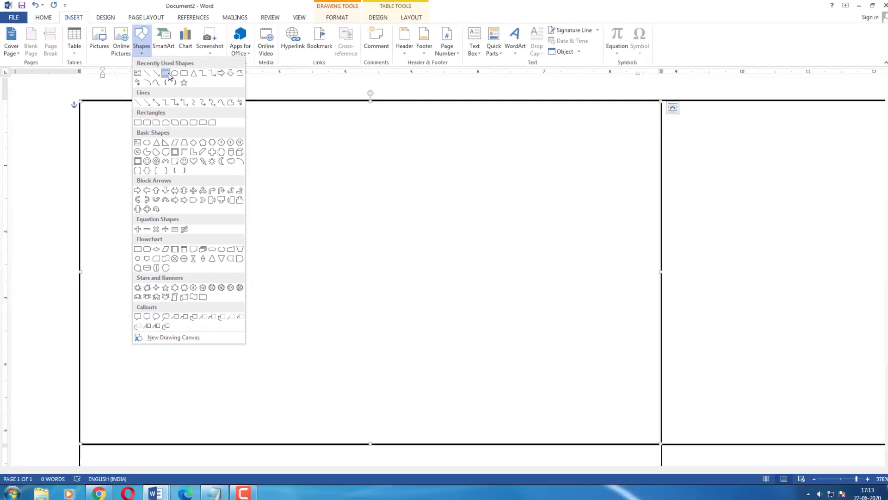
pyautogui.click(166, 74)
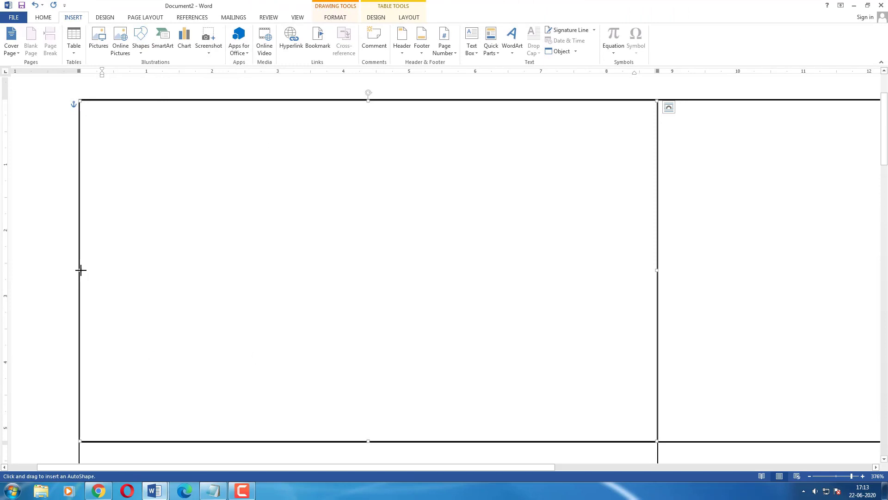
pyautogui.moveTo(80, 269)
pyautogui.mouseDown()
pyautogui.moveTo(523, 304)
pyautogui.moveTo(654, 349)
pyautogui.moveTo(656, 441)
pyautogui.mouseUp()
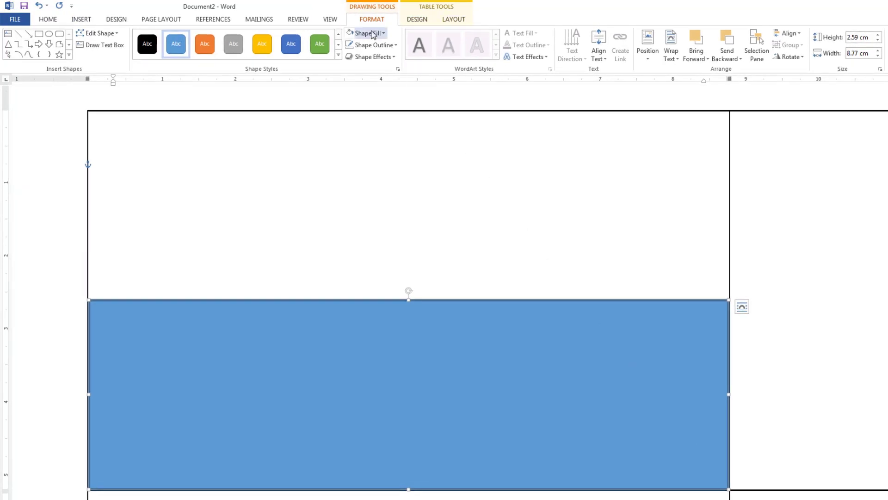
pyautogui.click(373, 33)
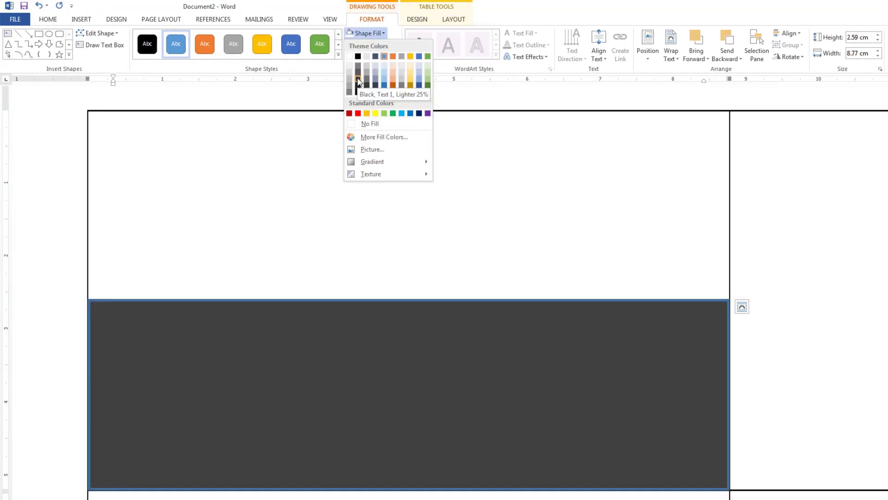
pyautogui.press('Escape')
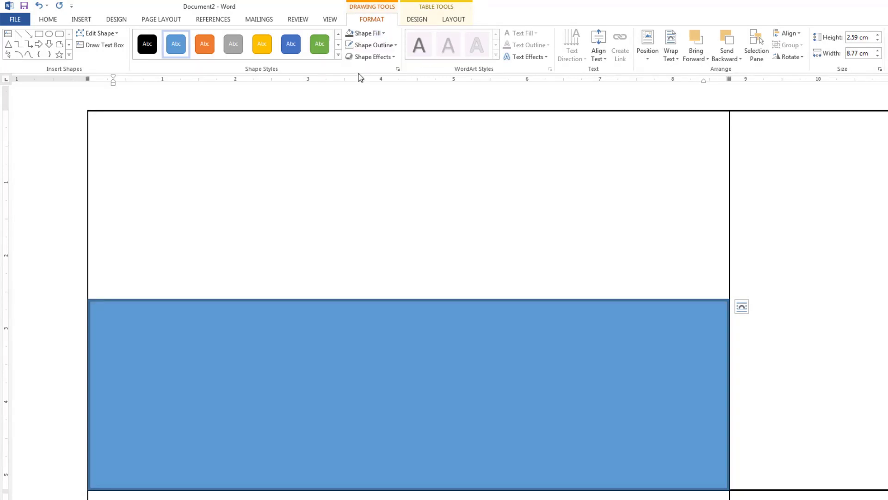
pyautogui.click(374, 45)
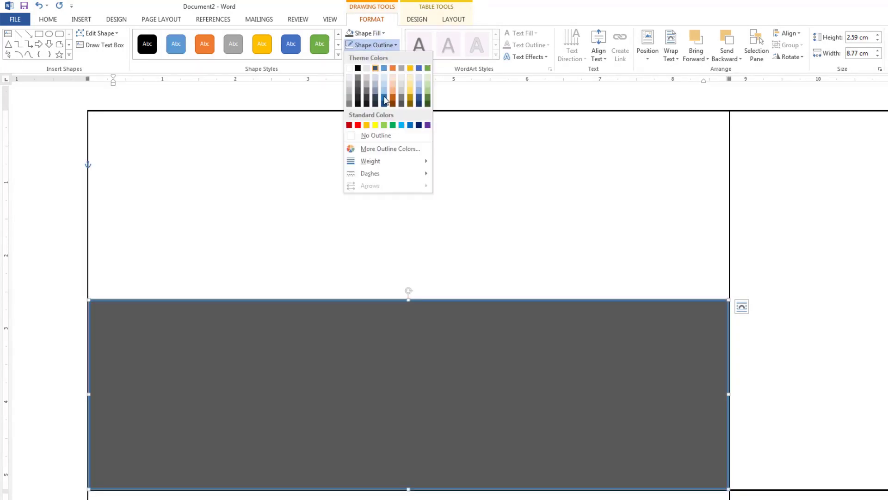
pyautogui.click(379, 135)
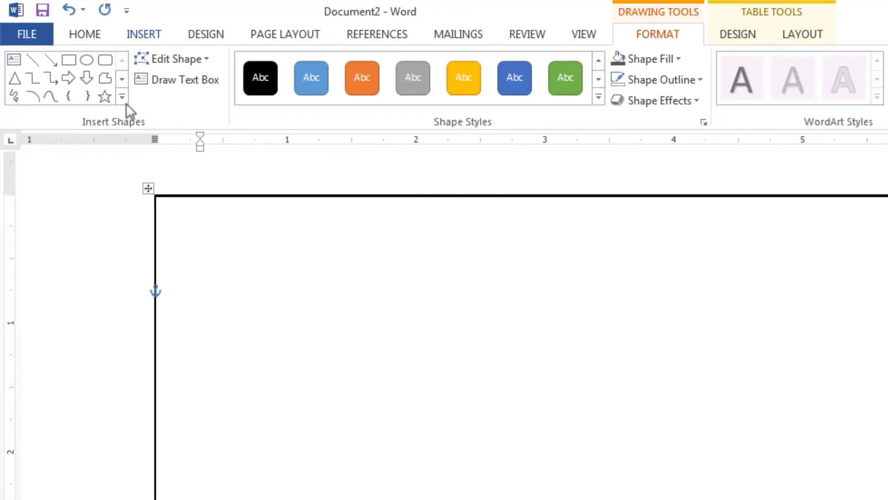
# Draw a Round Same Side Corner Rectangle on the label.
pyautogui.click(122, 96)
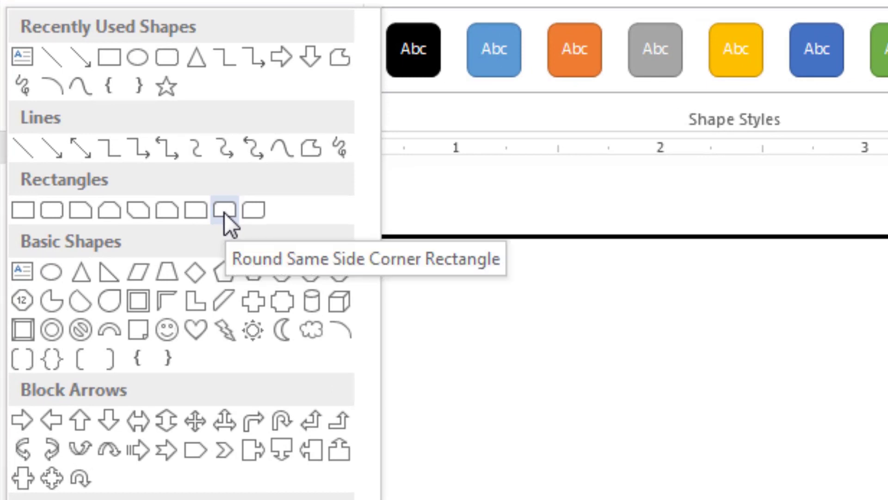
pyautogui.click(224, 212)
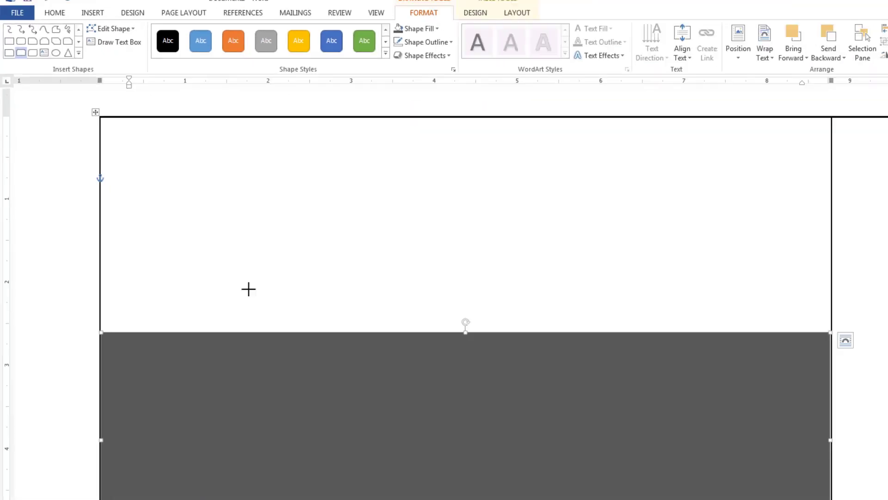
pyautogui.click(202, 197)
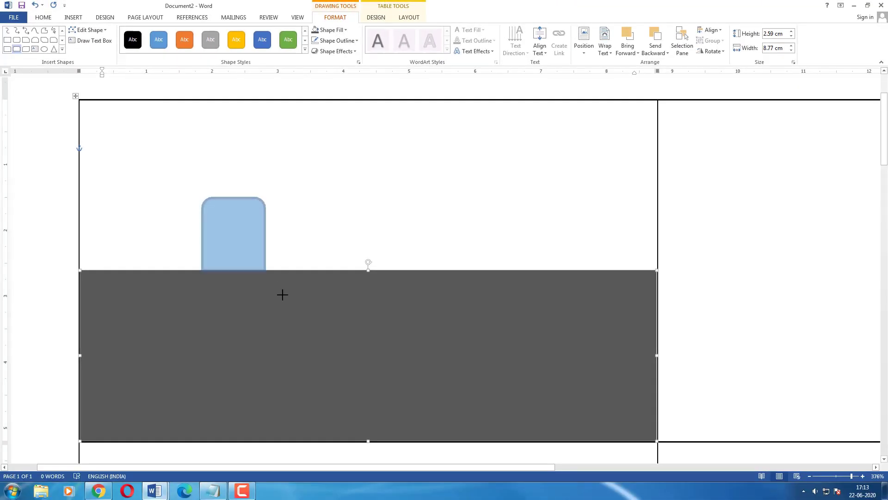
pyautogui.moveTo(282, 295); pyautogui.dragTo(295, 371)
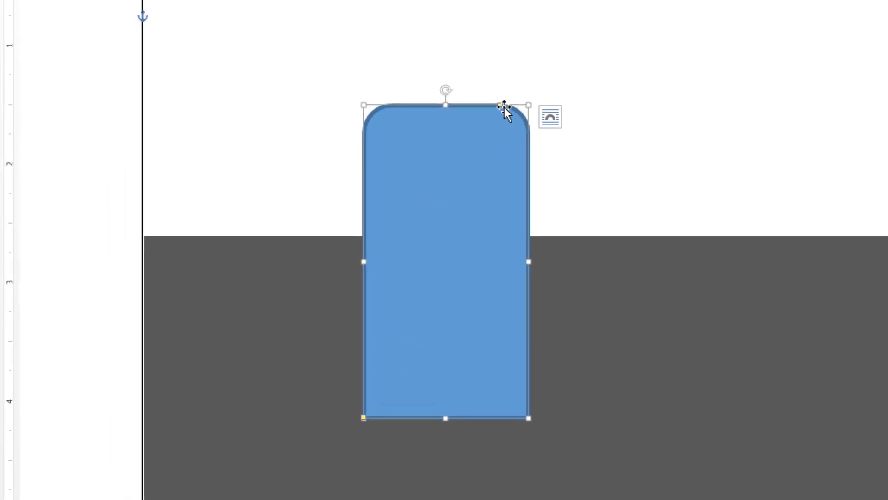
# Make the shape's end semicircular, rotate it 90° to face right, and widen it along the left edge.
pyautogui.moveTo(501, 105); pyautogui.dragTo(437, 174)
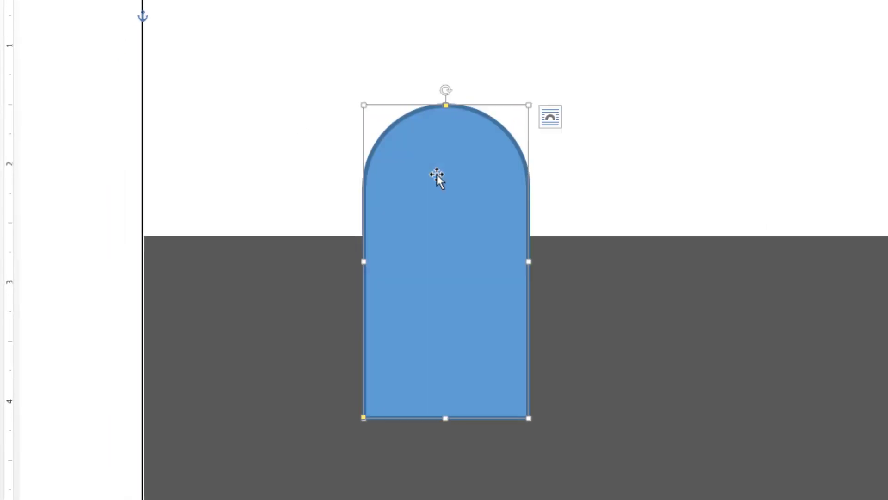
pyautogui.moveTo(445, 91); pyautogui.dragTo(681, 264)
pyautogui.moveTo(536, 271); pyautogui.dragTo(402, 246)
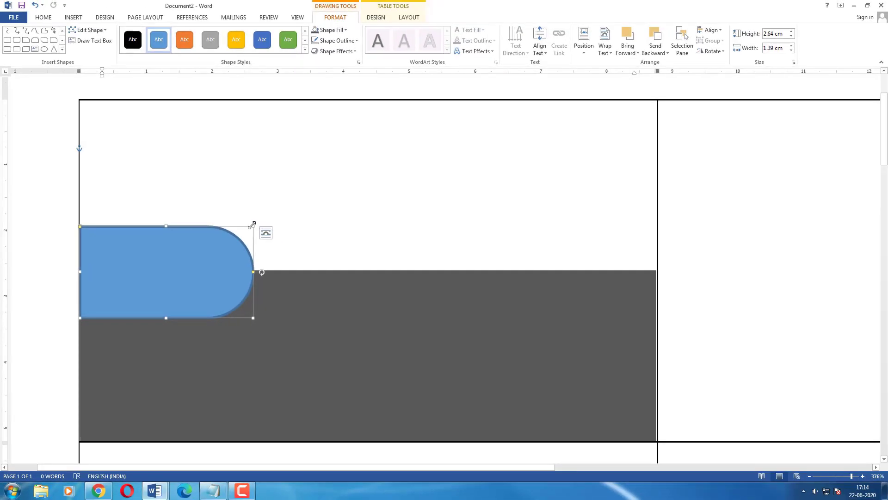
pyautogui.moveTo(252, 225); pyautogui.dragTo(471, 223)
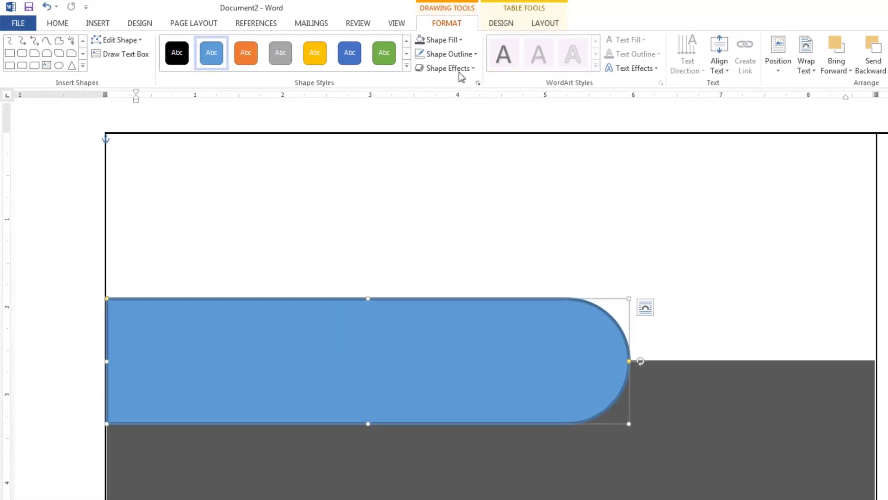
# Fill the tab solid red and remove its outline.
pyautogui.click(438, 48)
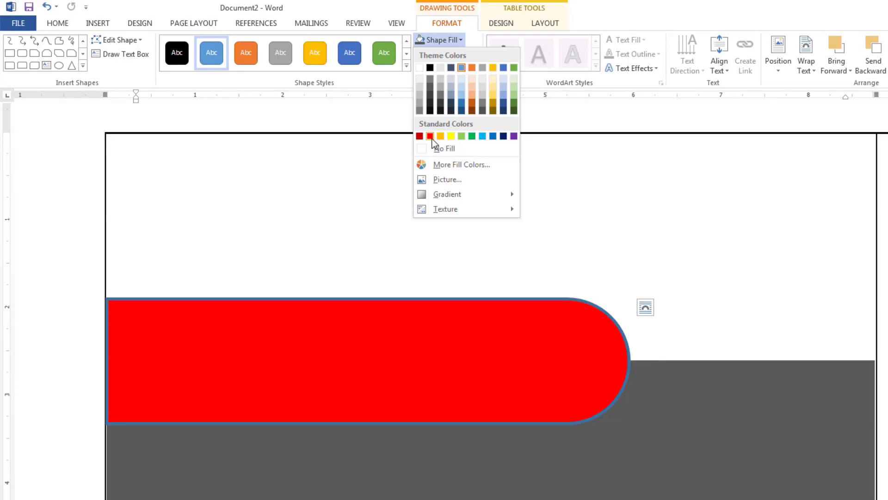
pyautogui.click(430, 136)
pyautogui.click(460, 54)
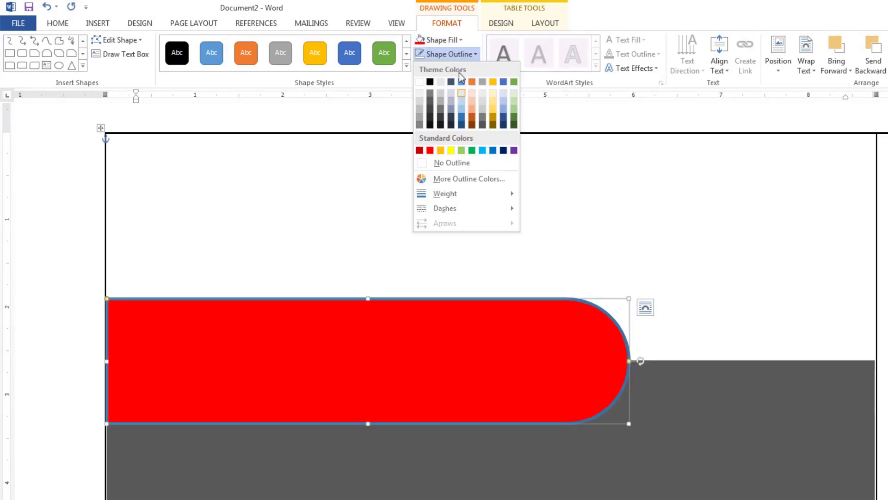
pyautogui.click(451, 163)
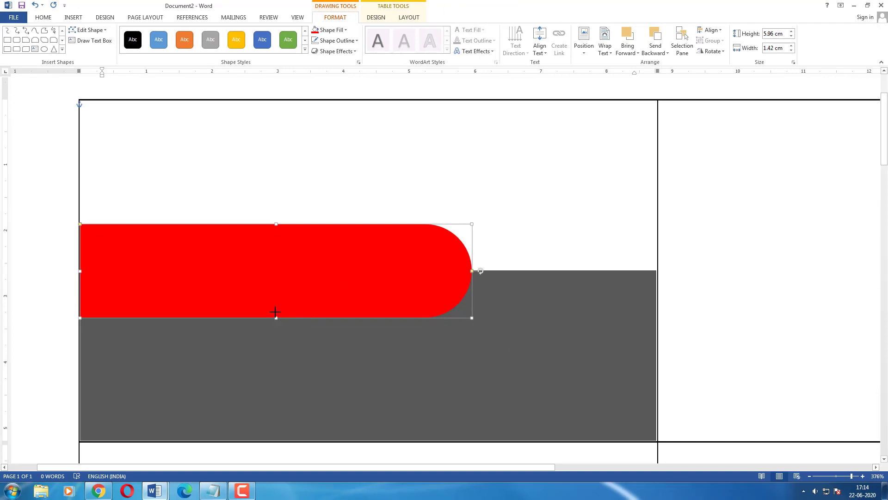
# Slim the red tab and raise the grey band's top edge toward its middle.
pyautogui.moveTo(276, 319); pyautogui.dragTo(274, 286)
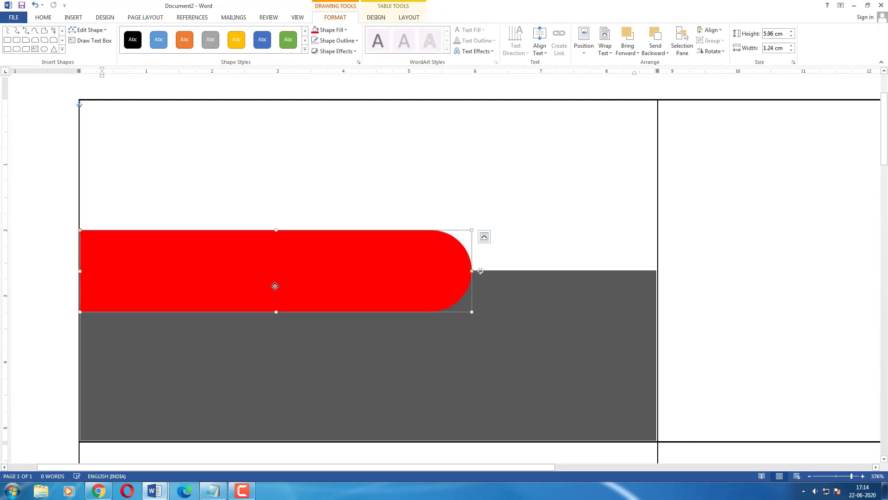
pyautogui.moveTo(276, 230); pyautogui.dragTo(275, 236)
pyautogui.moveTo(282, 275); pyautogui.dragTo(271, 246)
pyautogui.click(479, 292)
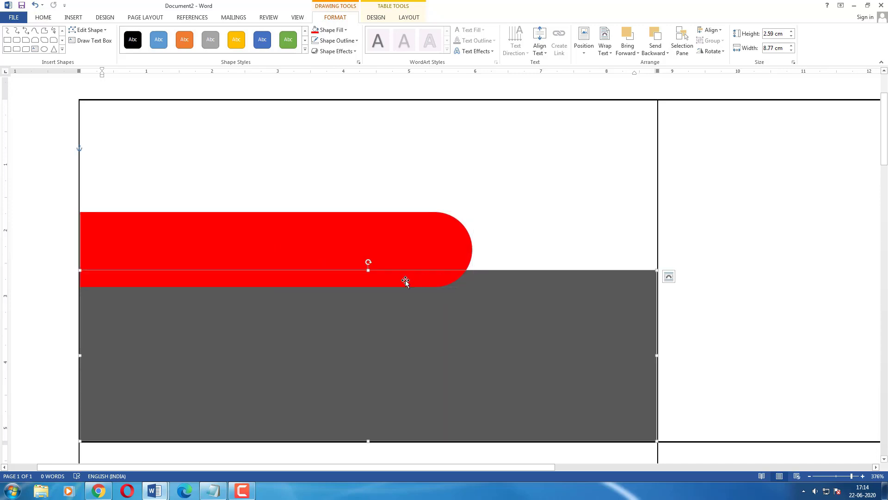
pyautogui.moveTo(369, 269); pyautogui.dragTo(368, 248)
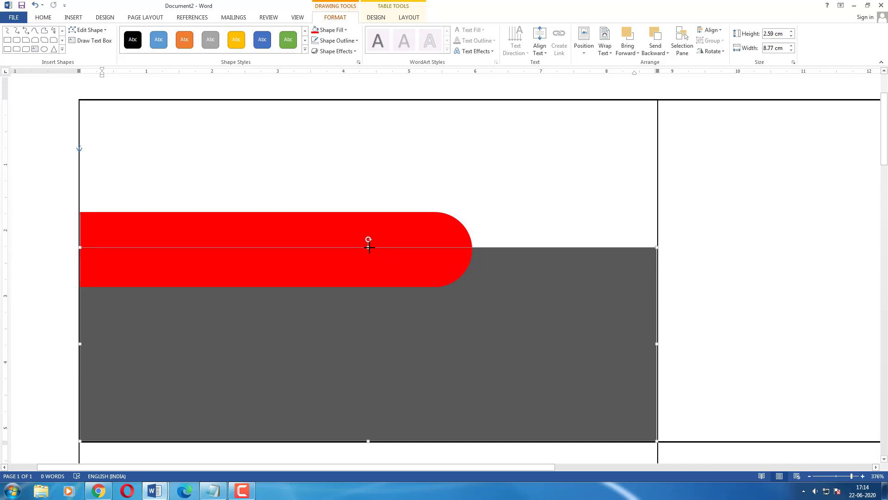
# Trim the red tab's height to about 1.02 cm and reposition it.
pyautogui.click(291, 247)
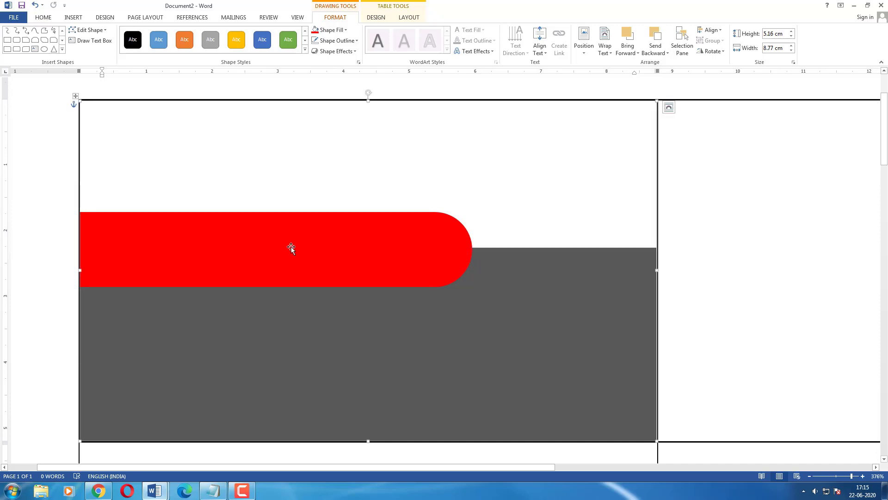
pyautogui.click(264, 248)
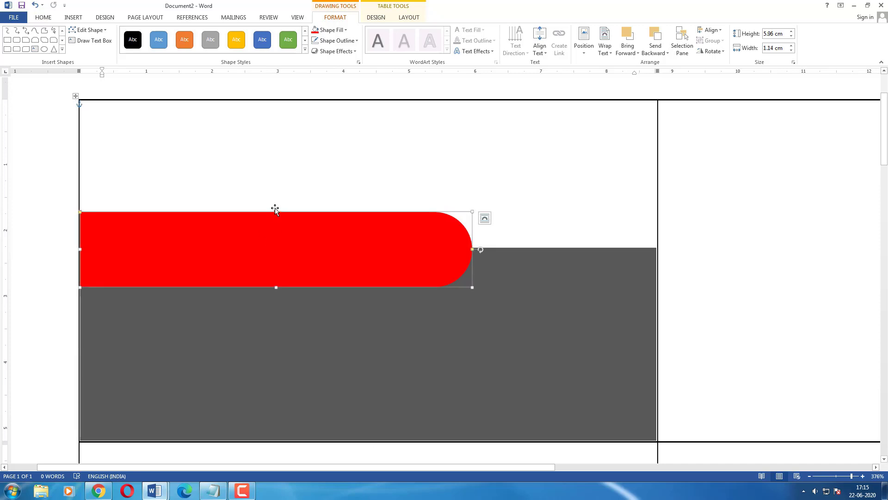
pyautogui.moveTo(276, 212); pyautogui.dragTo(273, 218)
pyautogui.moveTo(273, 251); pyautogui.dragTo(273, 247)
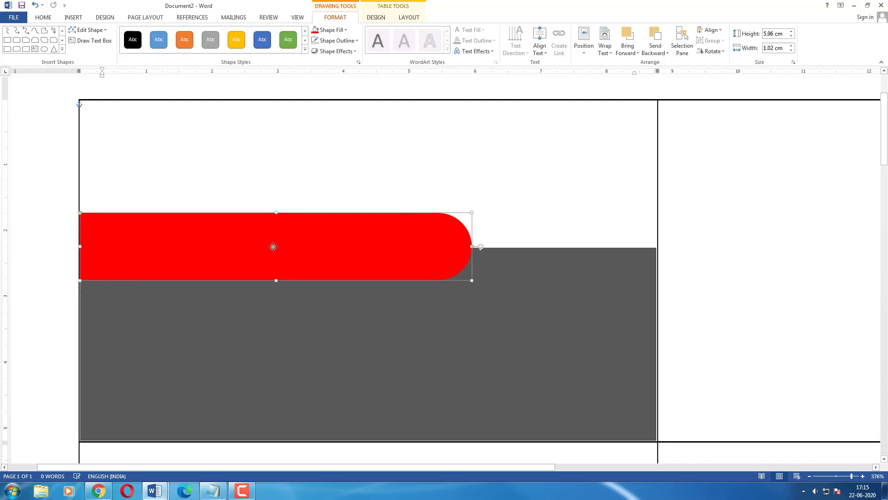
pyautogui.click(511, 220)
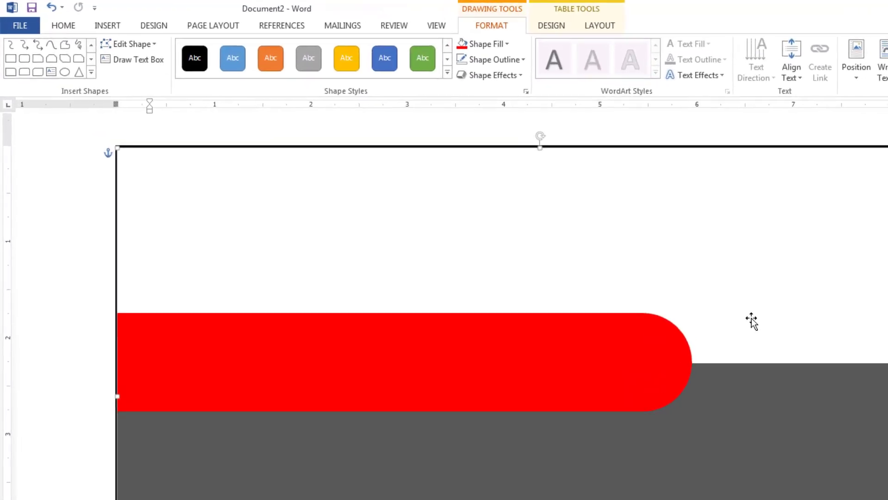
# Draw a text box over the red tab and type the doctor's name in it.
pyautogui.click(115, 29)
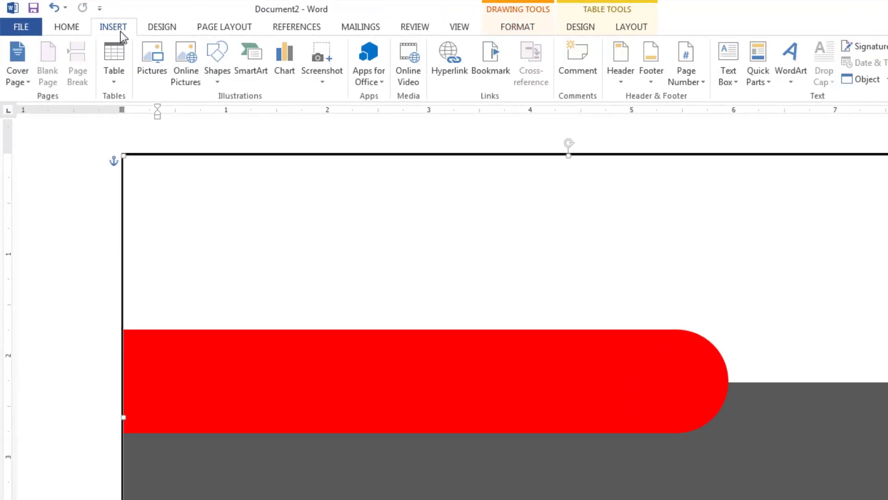
pyautogui.click(216, 69)
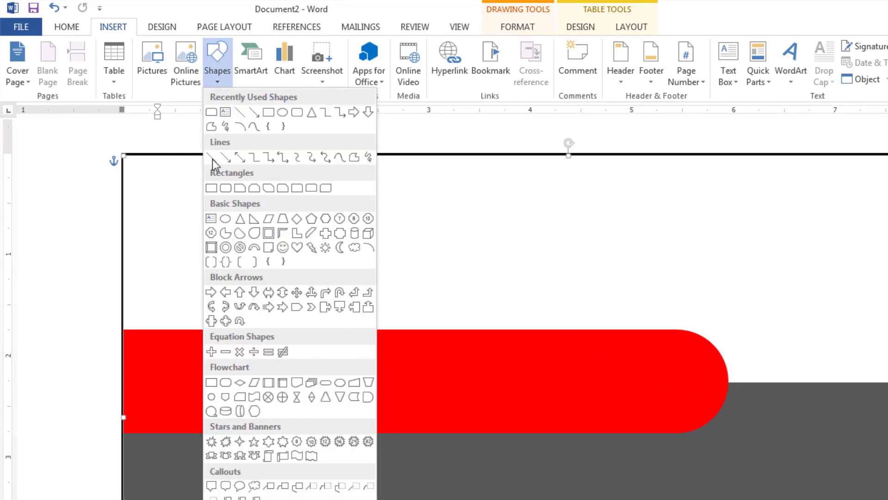
pyautogui.click(226, 112)
pyautogui.moveTo(138, 337)
pyautogui.mouseDown()
pyautogui.moveTo(325, 365)
pyautogui.moveTo(637, 460)
pyautogui.moveTo(703, 457)
pyautogui.mouseUp()
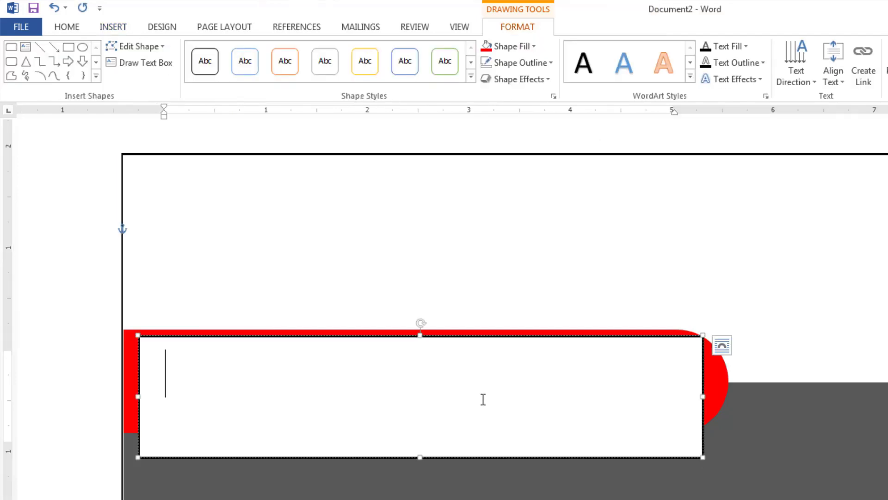
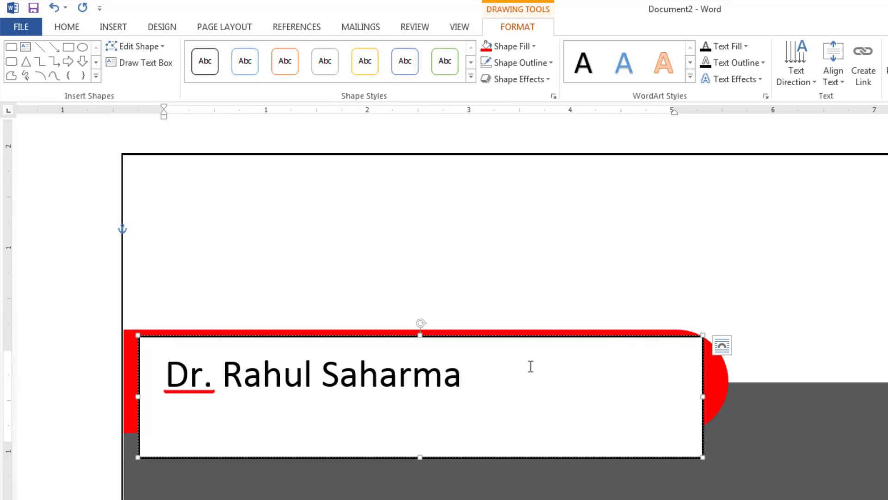
pyautogui.moveTo(529, 365); pyautogui.dragTo(88, 367)
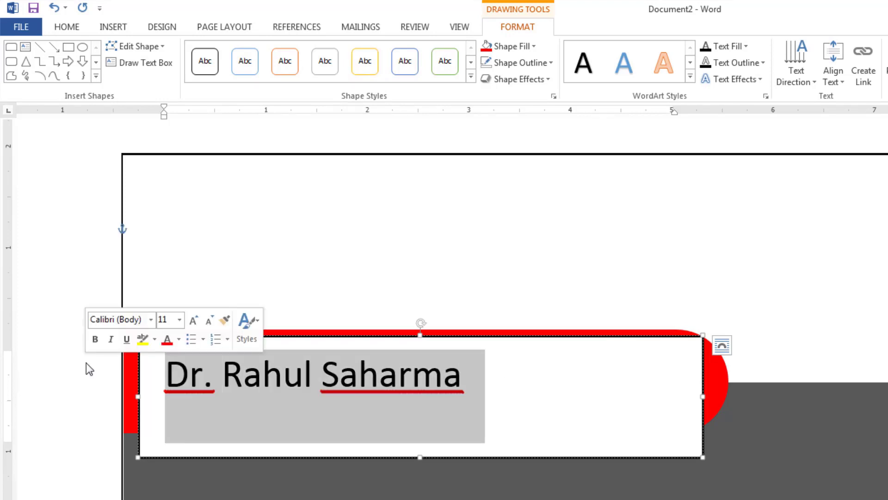
pyautogui.click(75, 28)
# Format the doctor's name as bold, UPPERCASE Century Schoolbook.
pyautogui.click(178, 52)
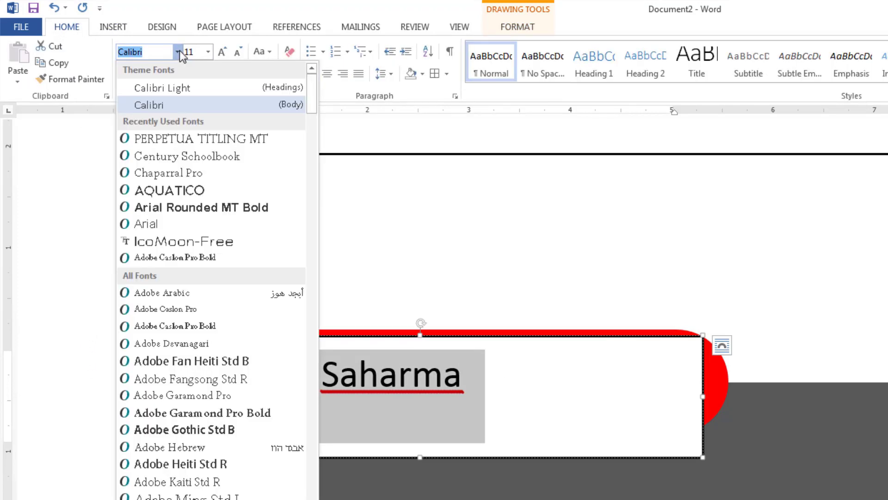
pyautogui.click(239, 158)
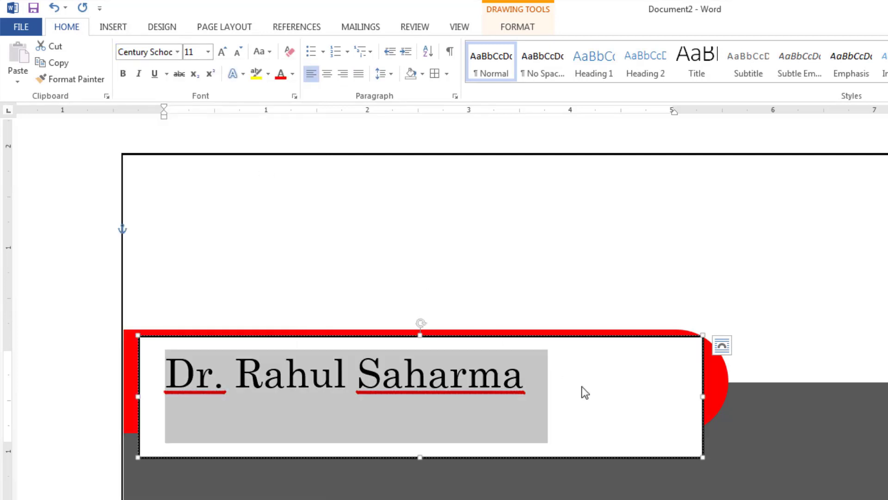
pyautogui.click(268, 51)
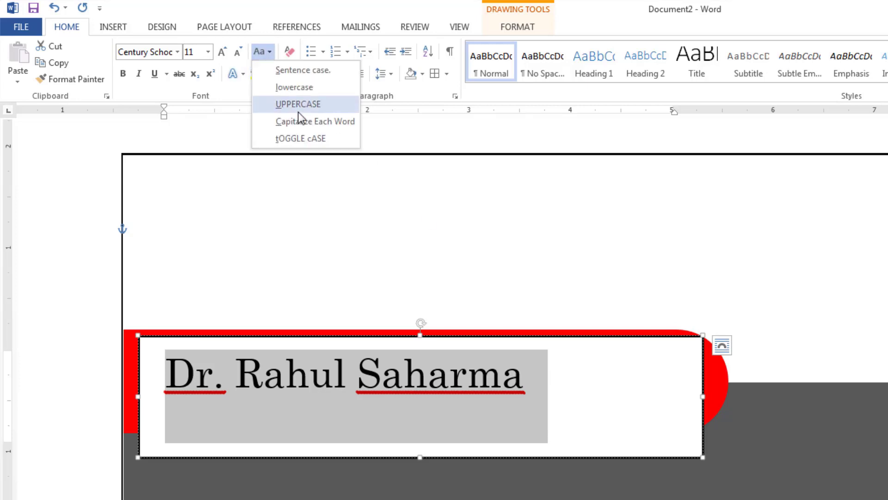
pyautogui.click(299, 104)
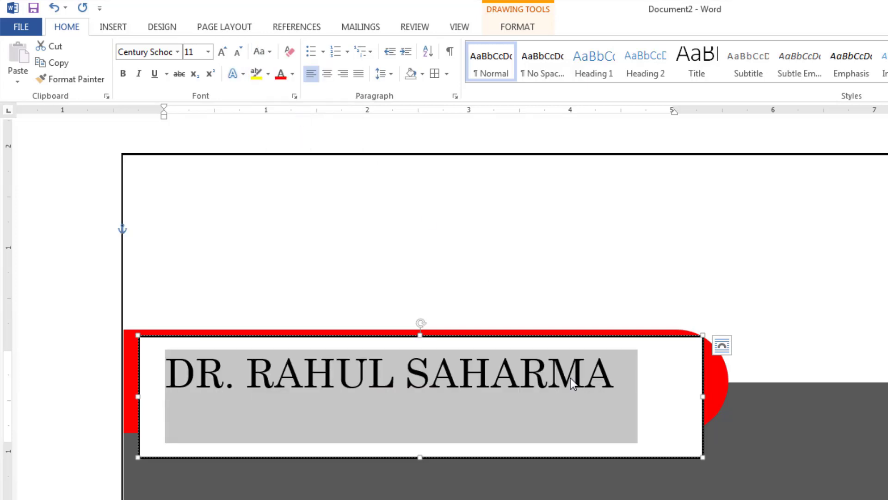
pyautogui.click(123, 75)
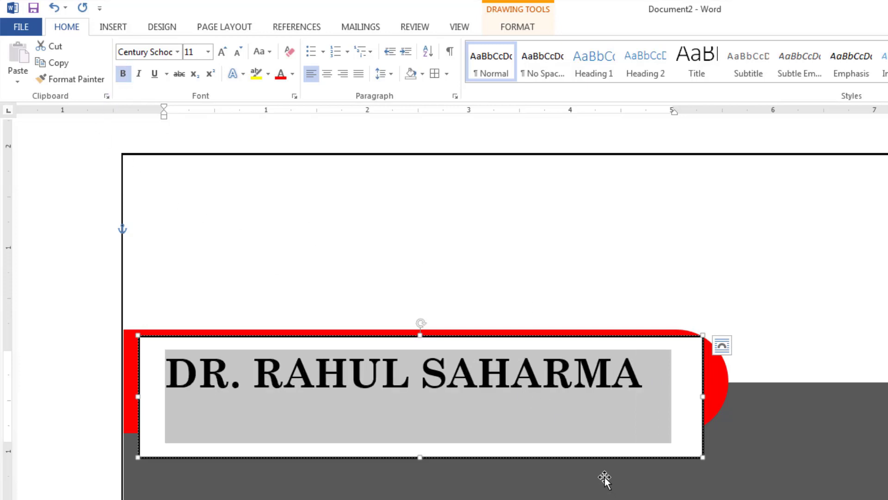
pyautogui.click(498, 455)
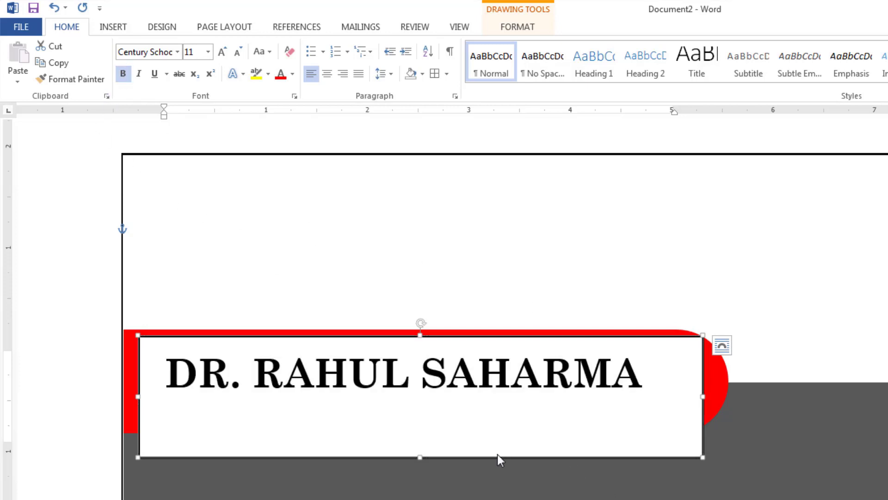
# Remove the name text box's fill and outline and shorten it to fit the red tab.
pyautogui.click(528, 26)
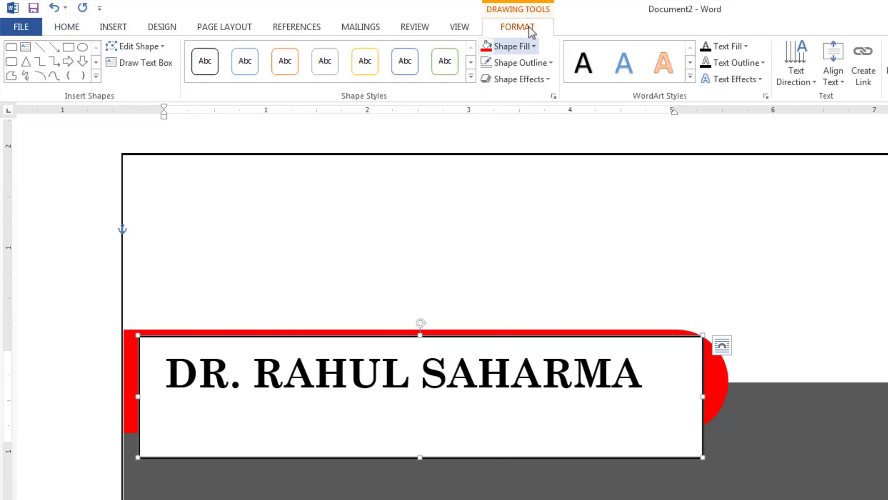
pyautogui.click(528, 47)
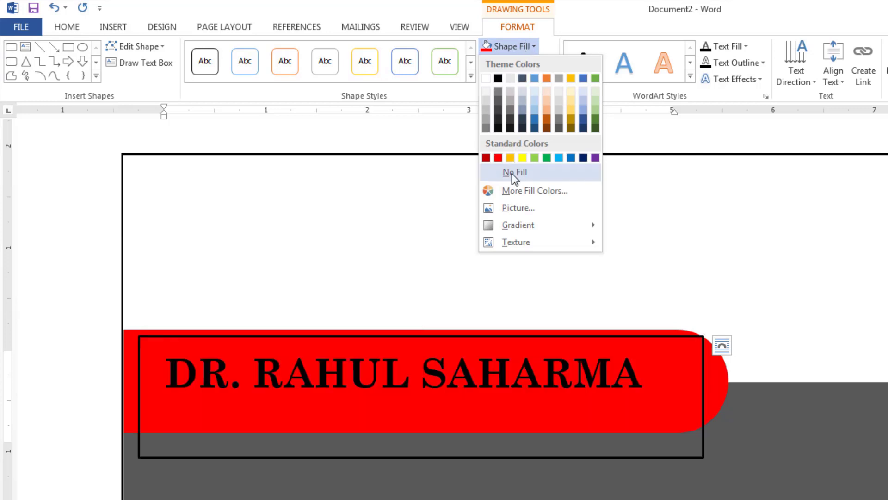
pyautogui.click(512, 173)
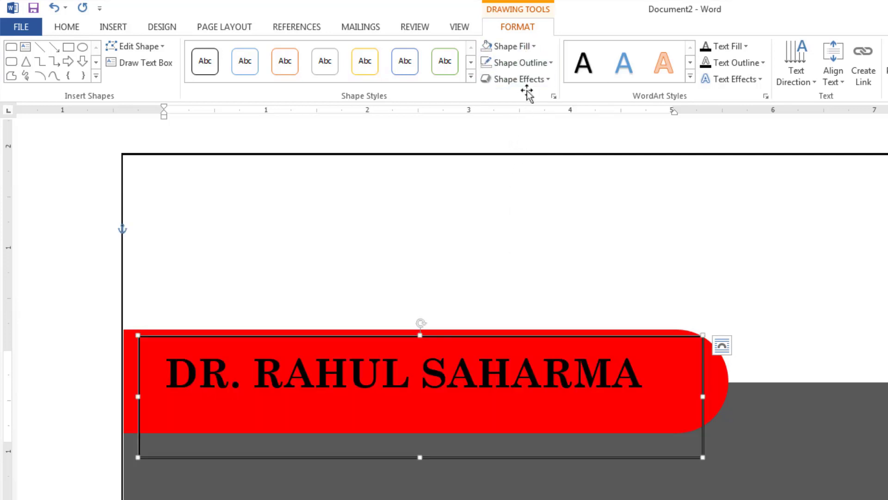
pyautogui.click(535, 65)
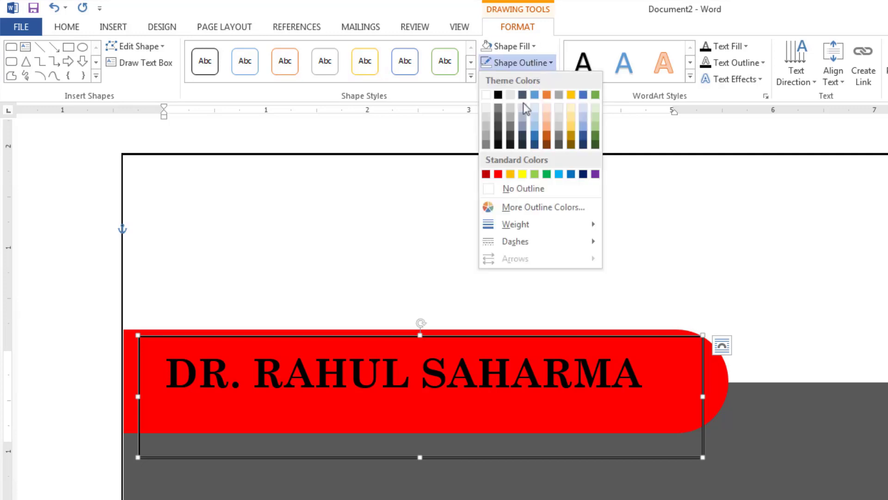
pyautogui.click(504, 194)
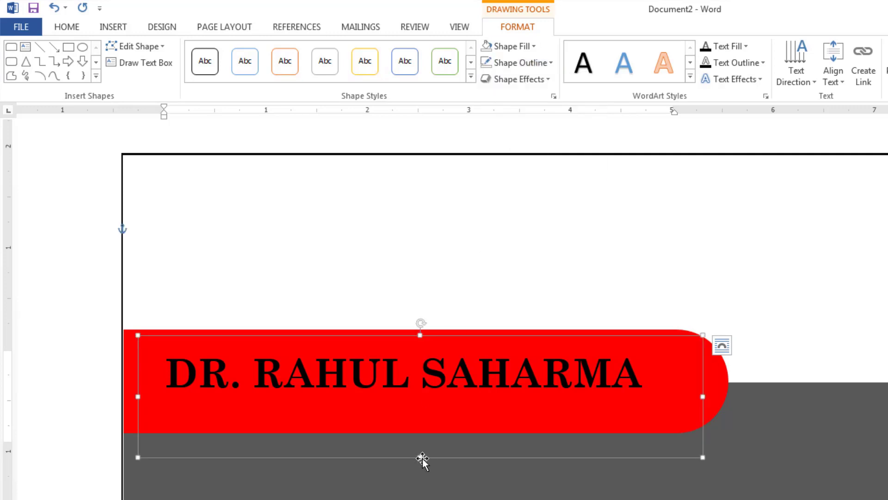
pyautogui.moveTo(420, 457); pyautogui.dragTo(422, 411)
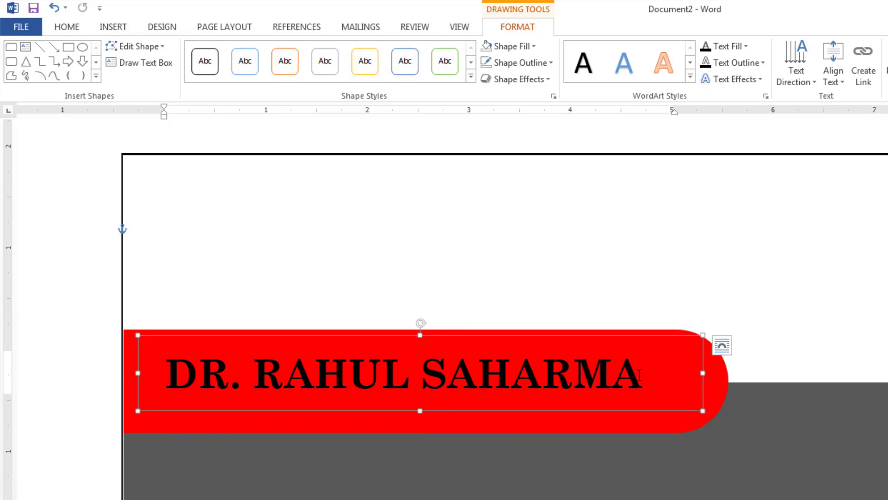
pyautogui.moveTo(639, 374); pyautogui.dragTo(165, 375)
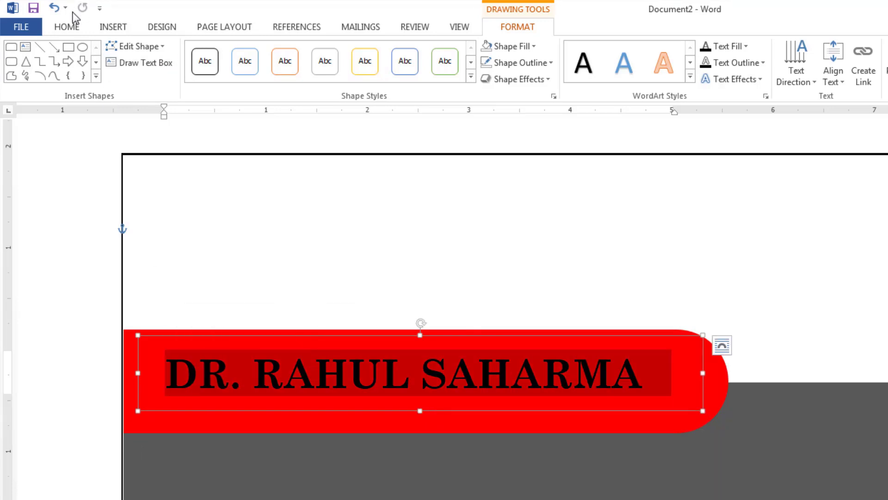
# Make the doctor's name white.
pyautogui.click(68, 28)
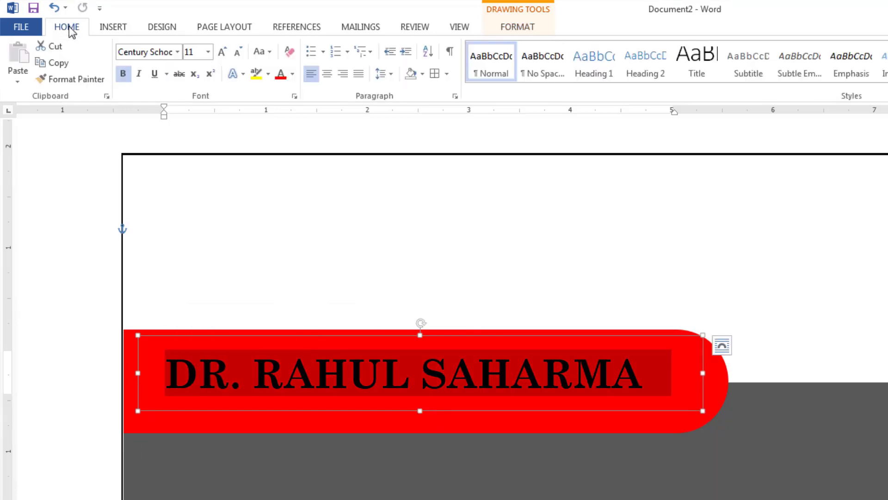
pyautogui.click(293, 74)
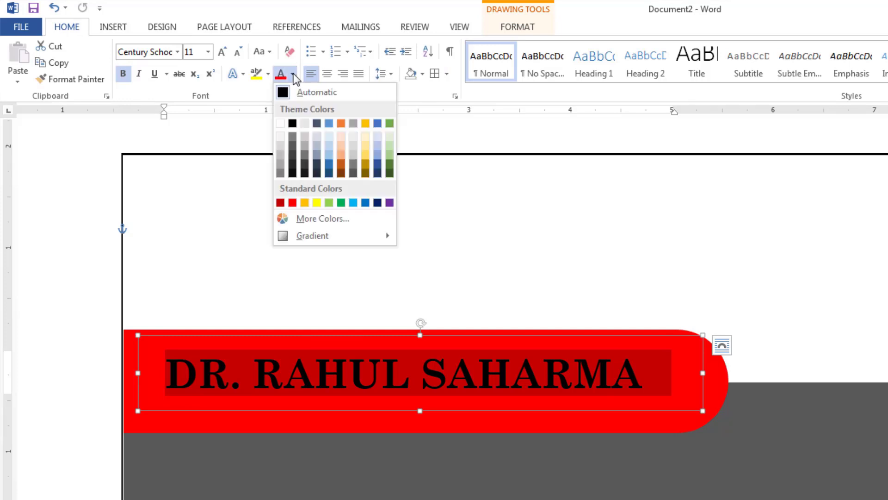
pyautogui.click(280, 124)
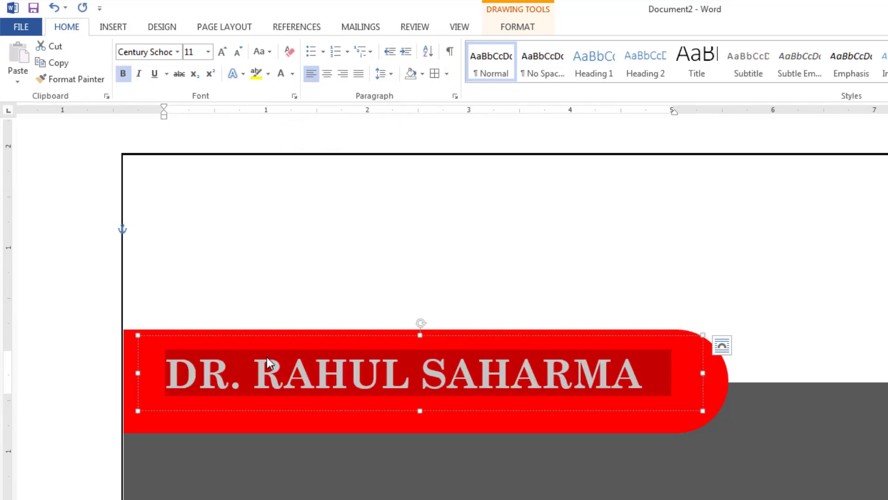
pyautogui.moveTo(253, 337); pyautogui.dragTo(271, 338)
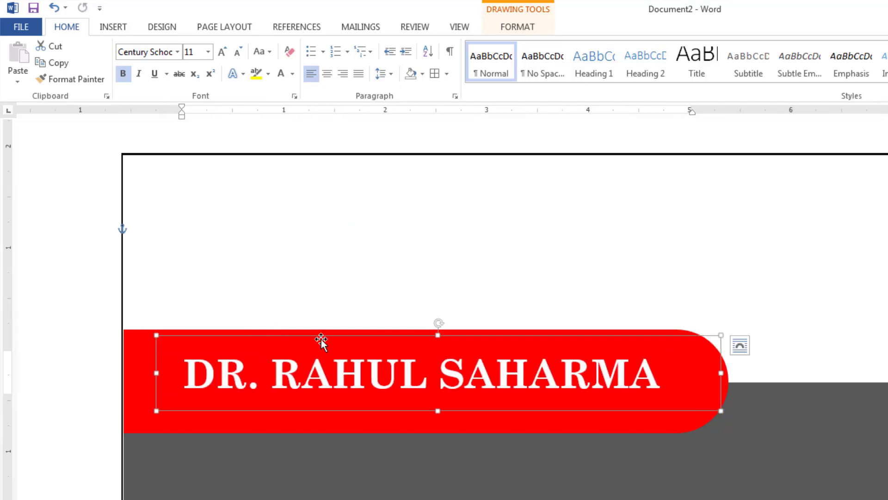
# Set the name to size 12 and widen and raise its text box to fit on one line.
pyautogui.moveTo(675, 369); pyautogui.dragTo(162, 371)
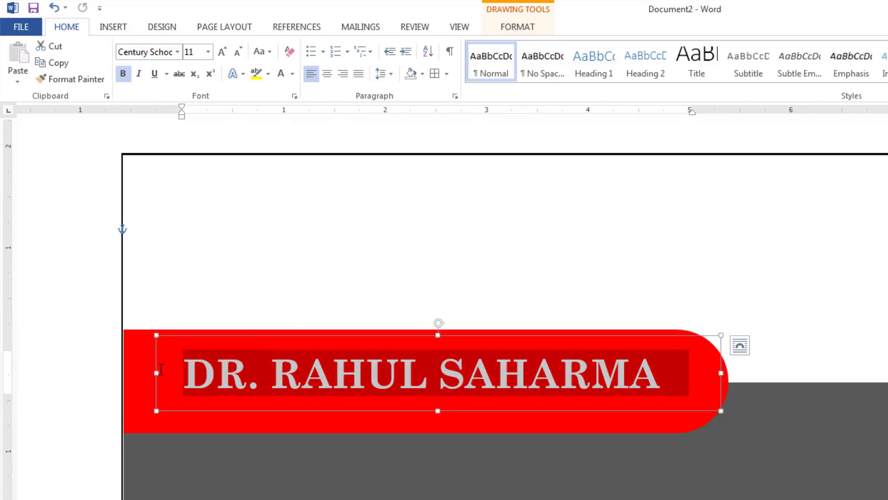
pyautogui.click(208, 52)
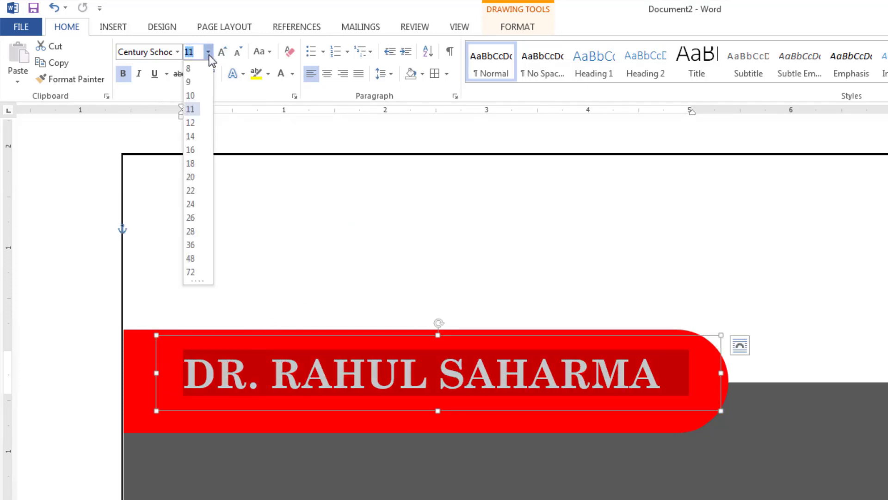
pyautogui.click(190, 123)
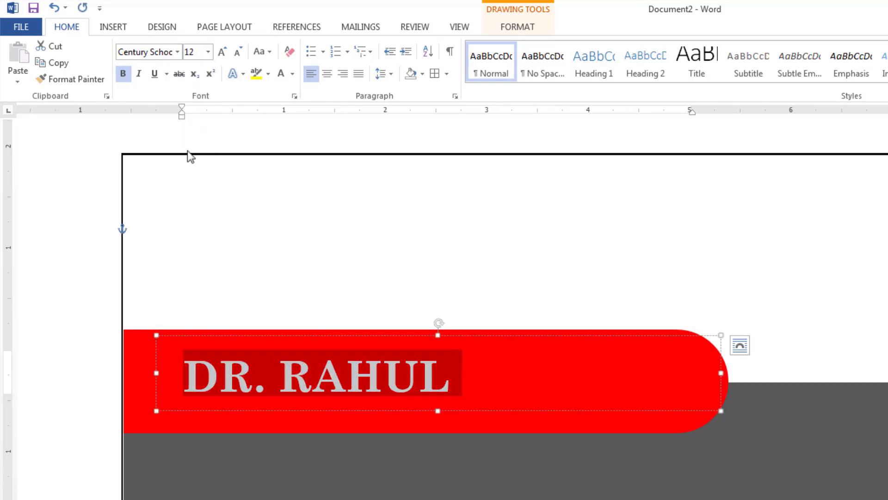
pyautogui.moveTo(158, 372); pyautogui.dragTo(118, 370)
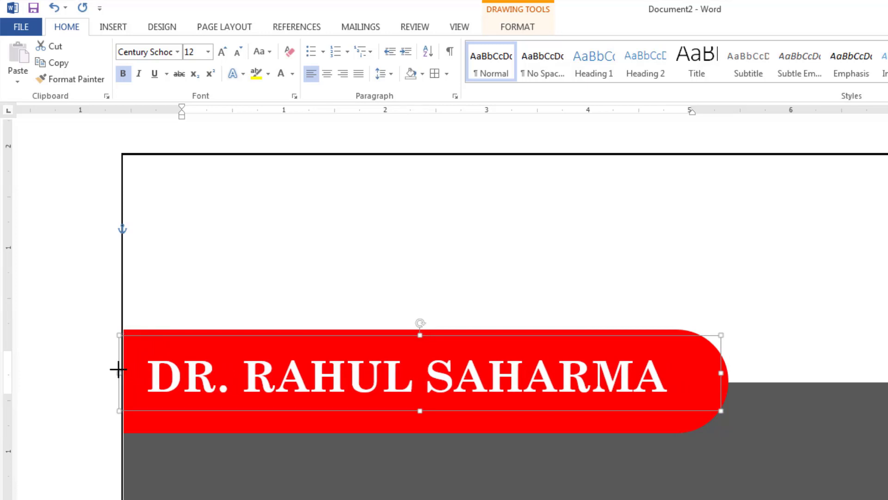
pyautogui.moveTo(340, 335); pyautogui.dragTo(339, 325)
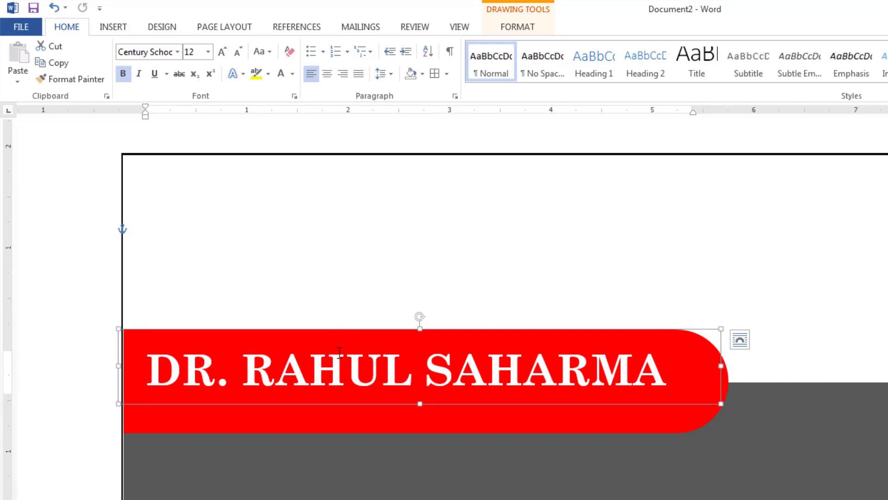
pyautogui.click(385, 434)
# Duplicate the name text box below and replace its text with 'Senior Cardiologist'.
pyautogui.click(403, 392)
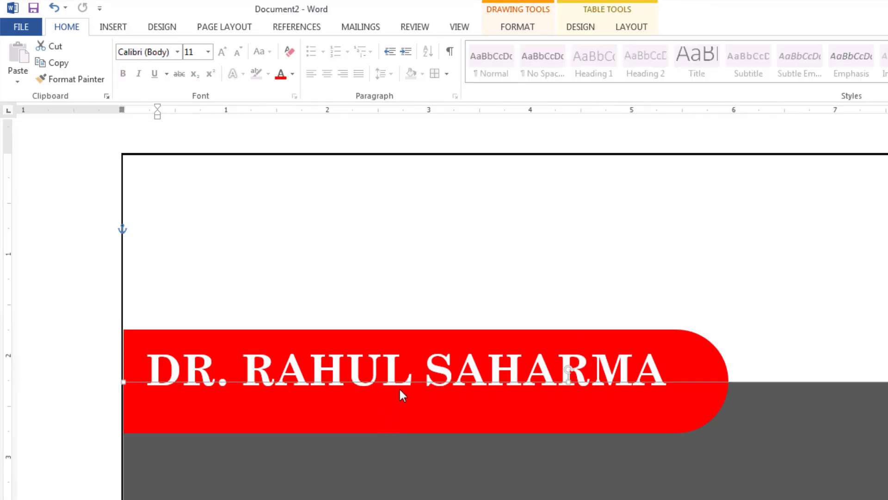
pyautogui.click(405, 370)
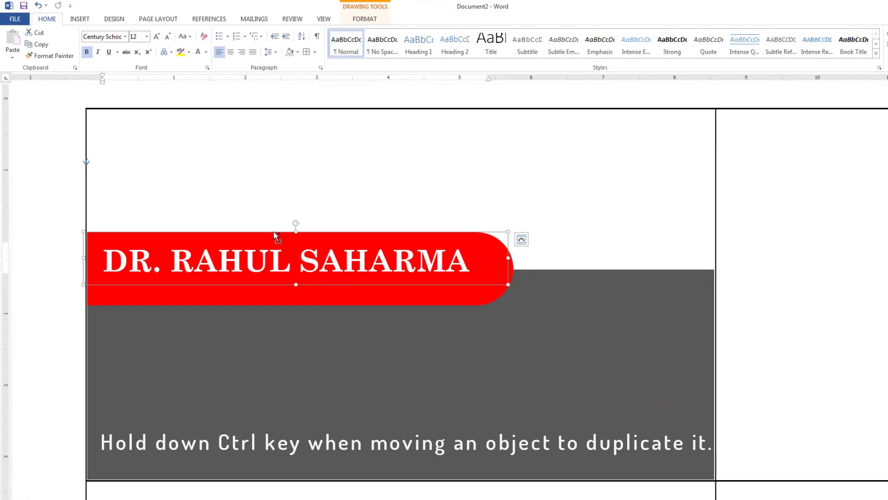
pyautogui.moveTo(274, 235); pyautogui.dragTo(304, 281)
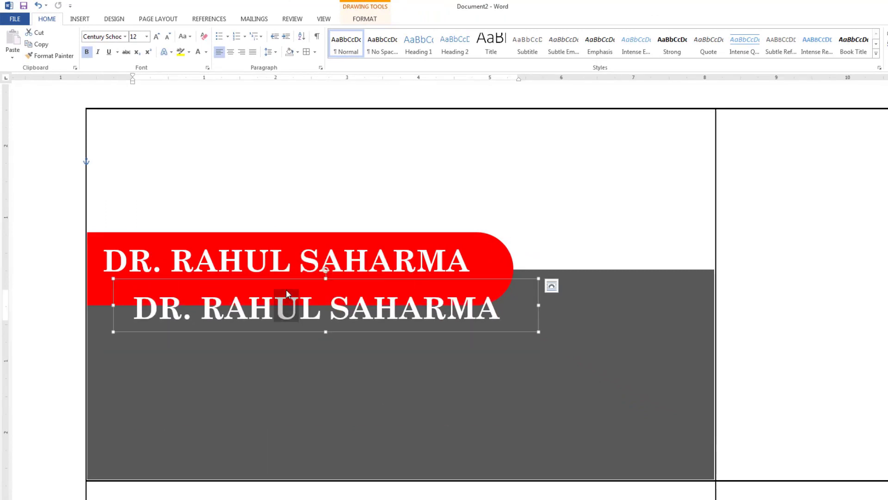
pyautogui.hotkey('ctrl', 'a')
pyautogui.press('Delete')
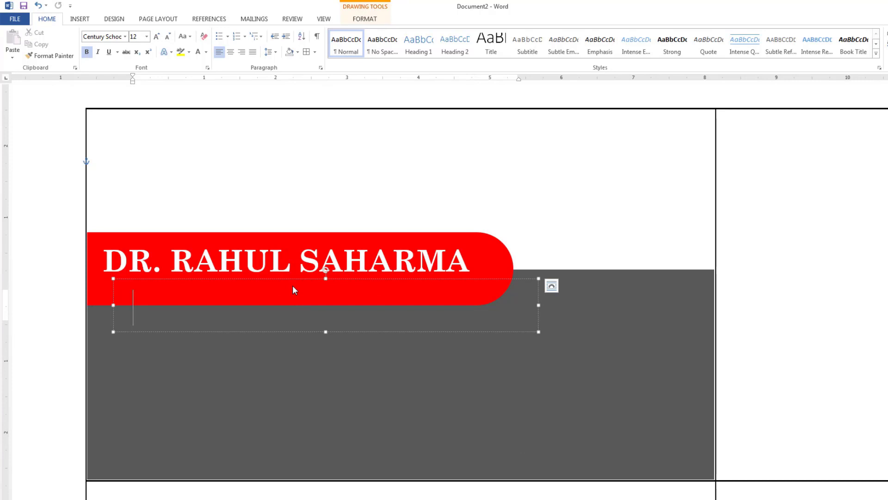
pyautogui.write('Senior Cardiologist')
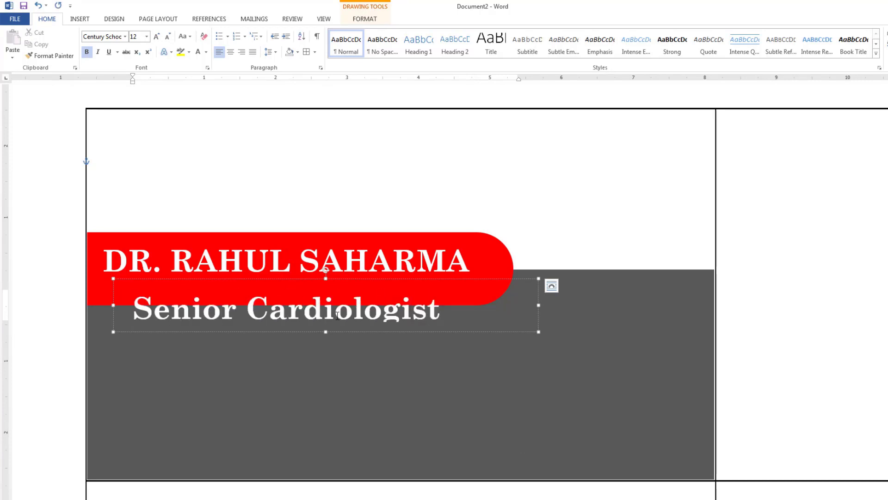
# Make the 'Senior Cardiologist' subtitle non-bold at size 8.
pyautogui.moveTo(491, 303); pyautogui.dragTo(133, 308)
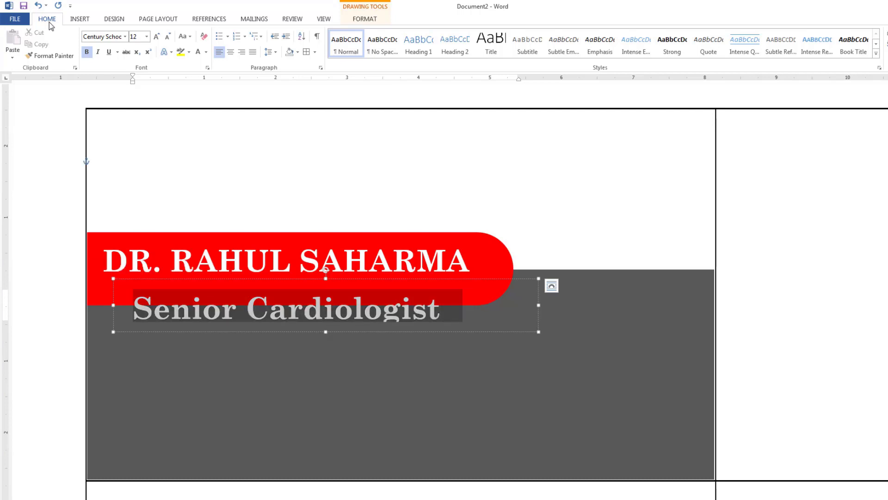
pyautogui.click(88, 53)
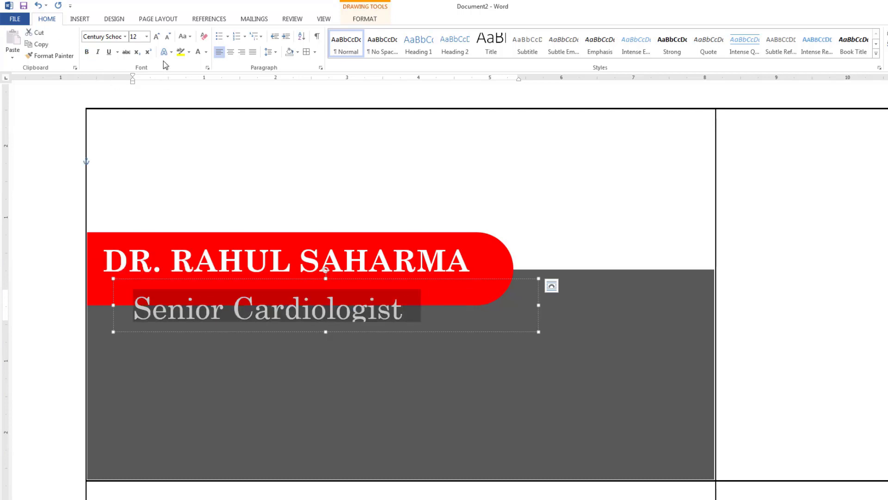
pyautogui.click(147, 37)
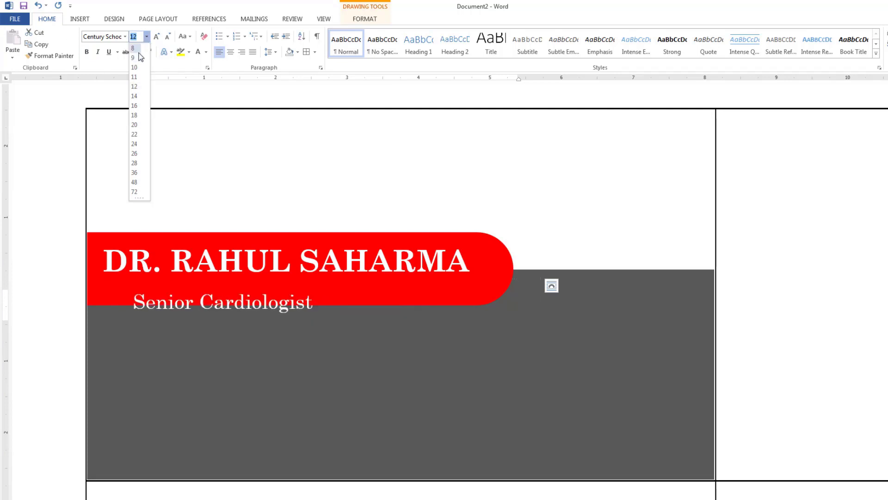
pyautogui.click(134, 48)
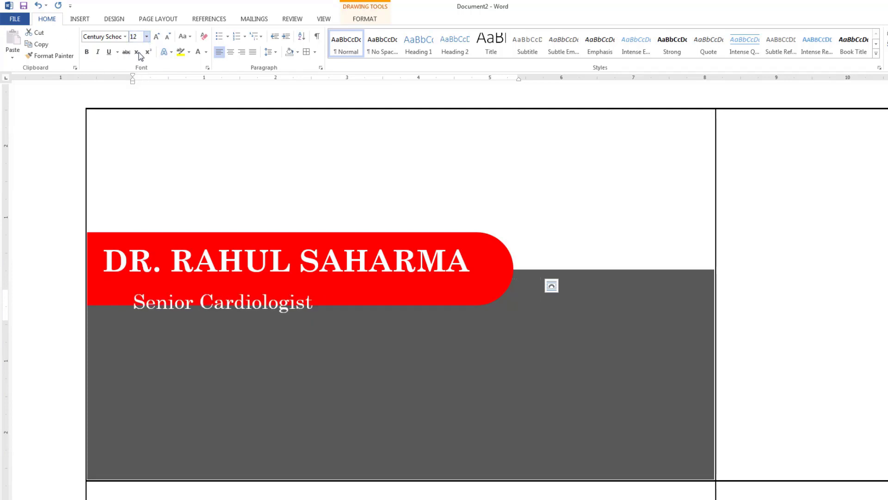
pyautogui.click(125, 37)
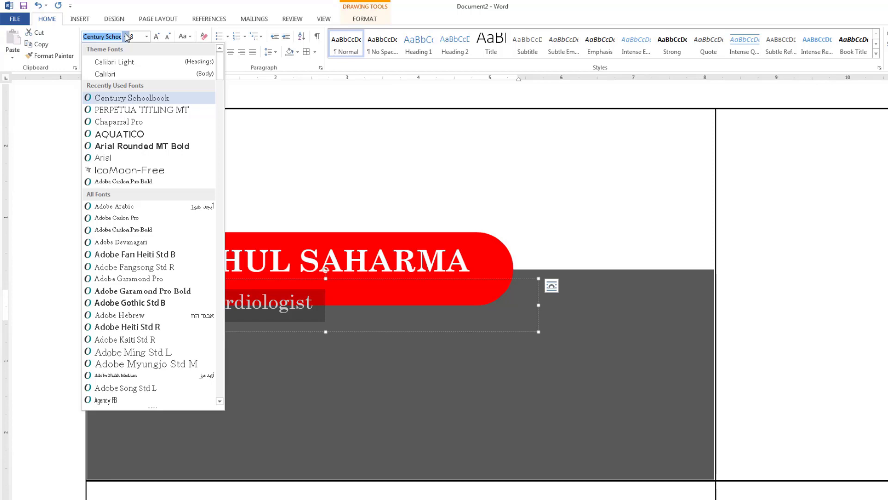
# Set the subtitle in Calibri, right-aligned, and place it under the name on the red tab.
pyautogui.click(139, 76)
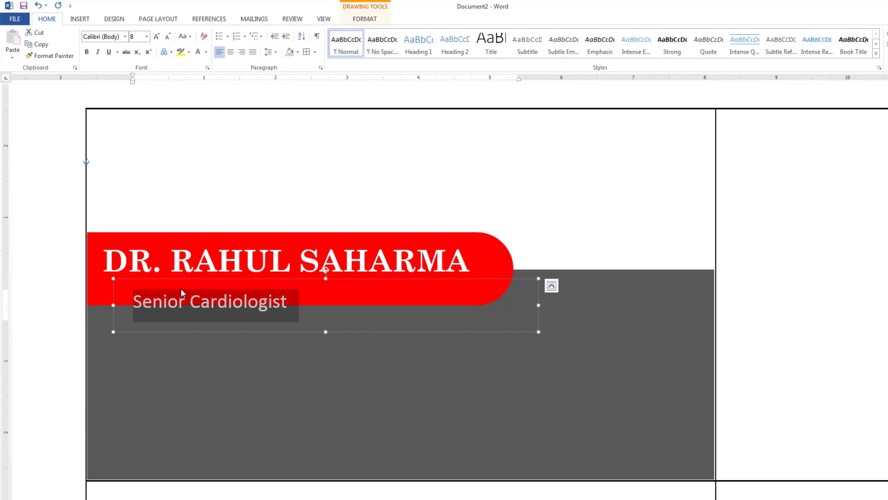
pyautogui.moveTo(538, 332); pyautogui.dragTo(319, 332)
pyautogui.click(242, 54)
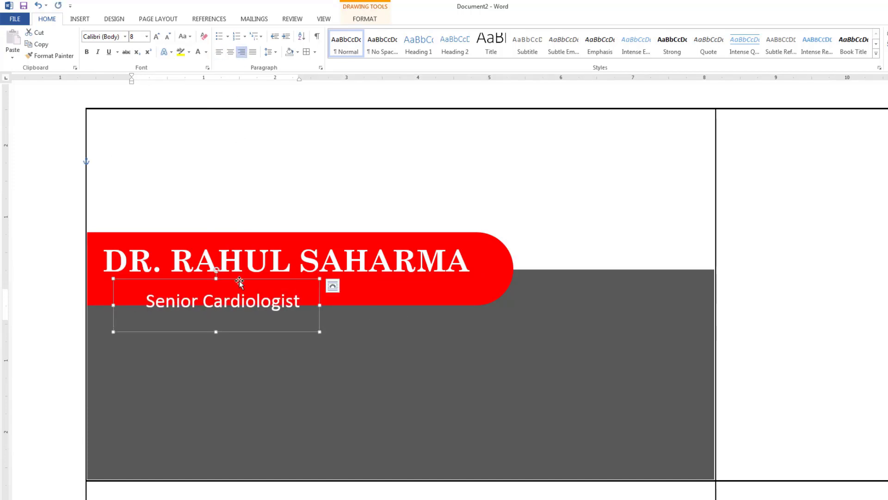
pyautogui.moveTo(204, 278); pyautogui.dragTo(372, 261)
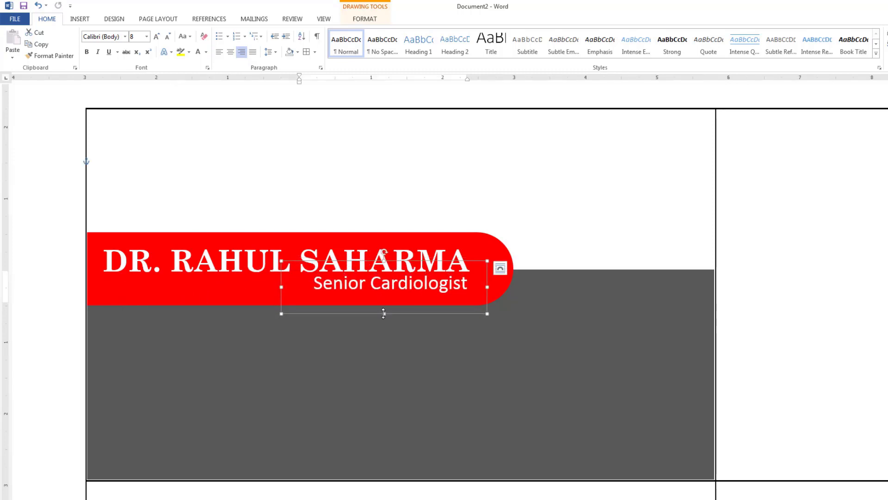
pyautogui.moveTo(383, 304); pyautogui.dragTo(383, 305)
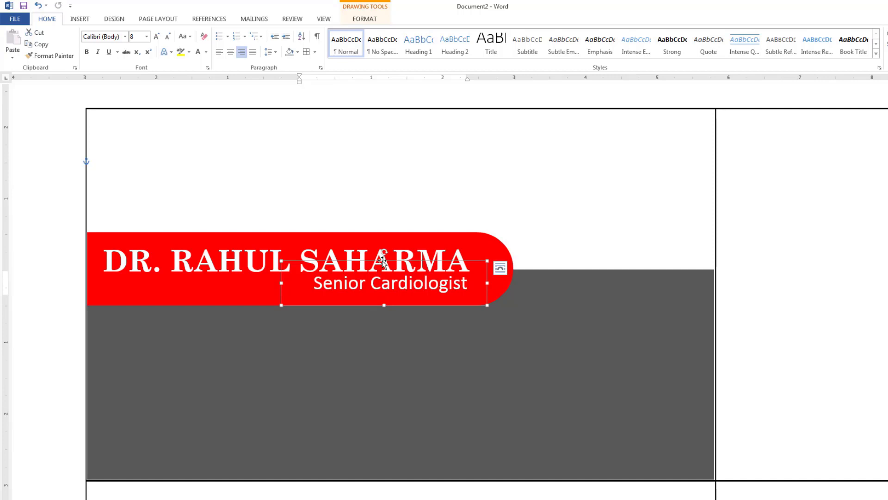
# Trim the red tab's top and bottom edges to hug the name and subtitle.
pyautogui.click(225, 292)
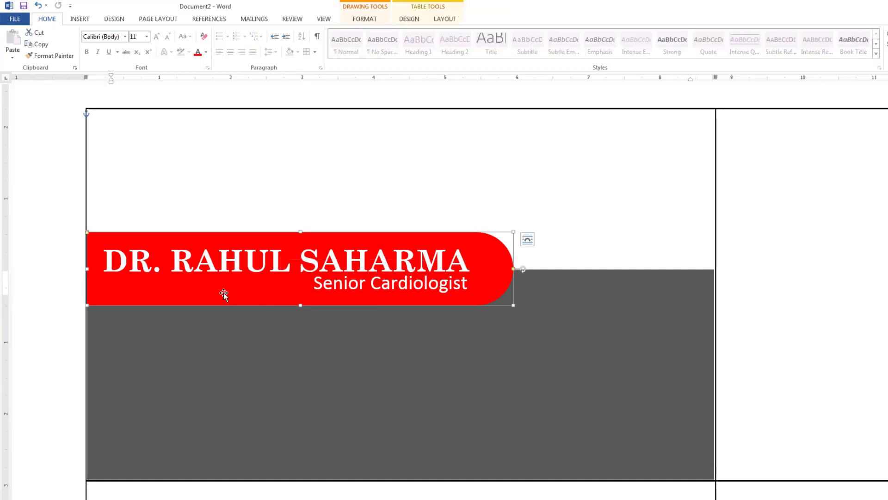
pyautogui.moveTo(300, 232); pyautogui.dragTo(301, 239)
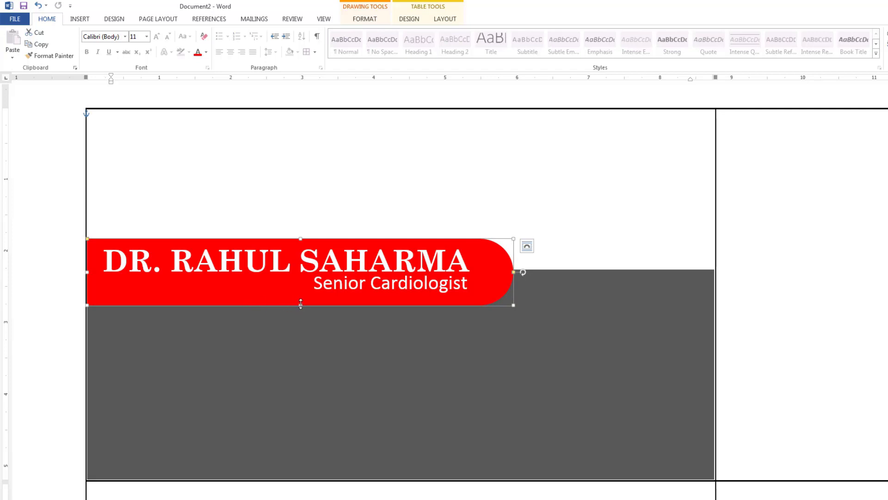
pyautogui.moveTo(301, 304); pyautogui.dragTo(300, 300)
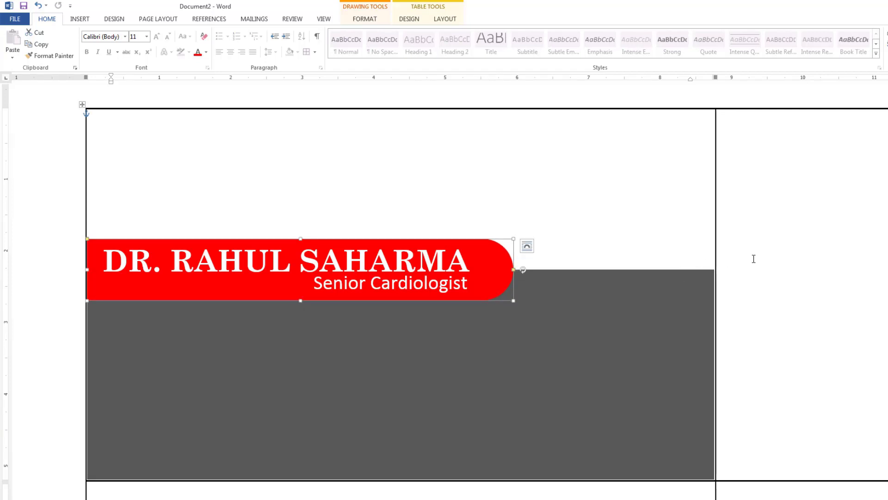
# Draw a solid red heart with no outline at the label's top left.
pyautogui.click(96, 23)
pyautogui.click(186, 66)
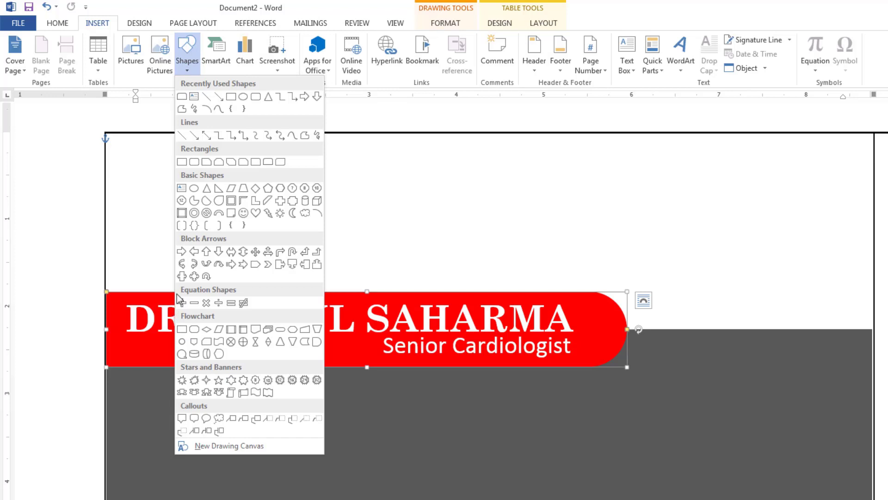
pyautogui.click(256, 213)
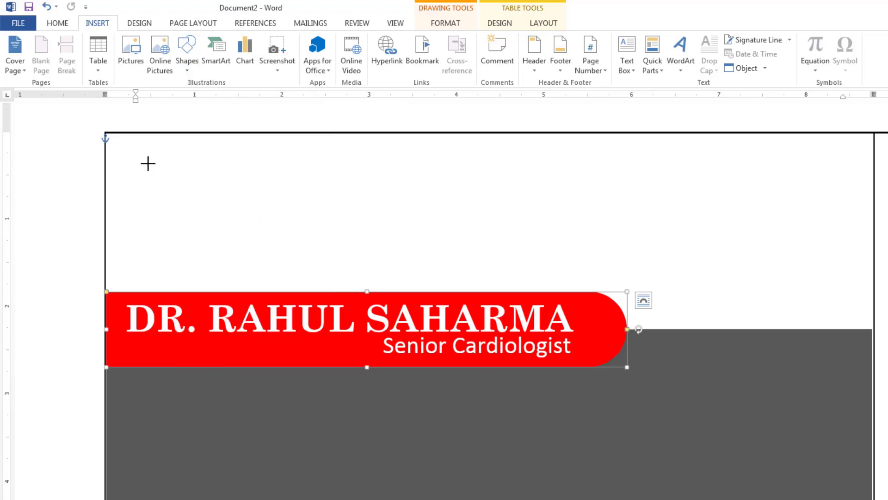
pyautogui.moveTo(146, 163); pyautogui.dragTo(211, 226)
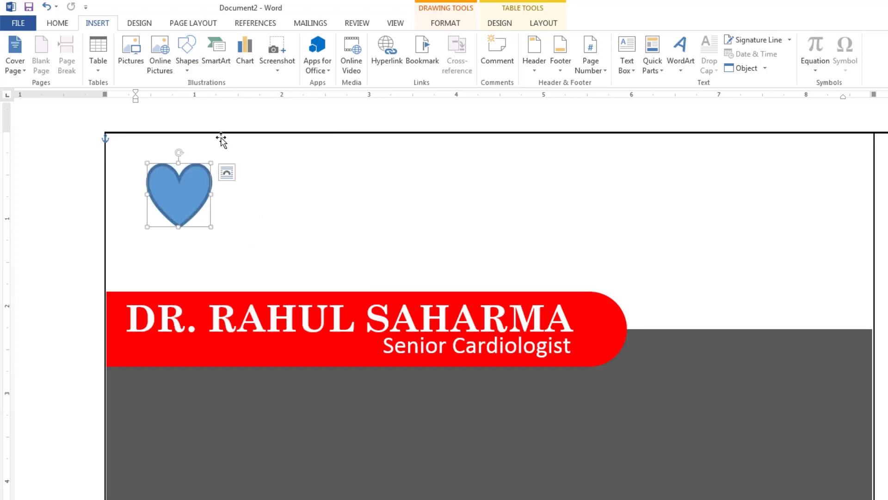
pyautogui.click(440, 40)
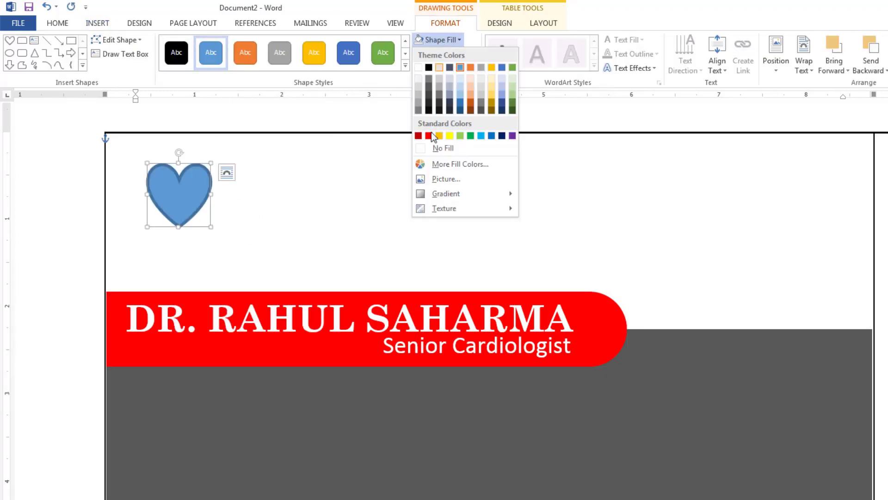
pyautogui.click(427, 135)
pyautogui.click(441, 54)
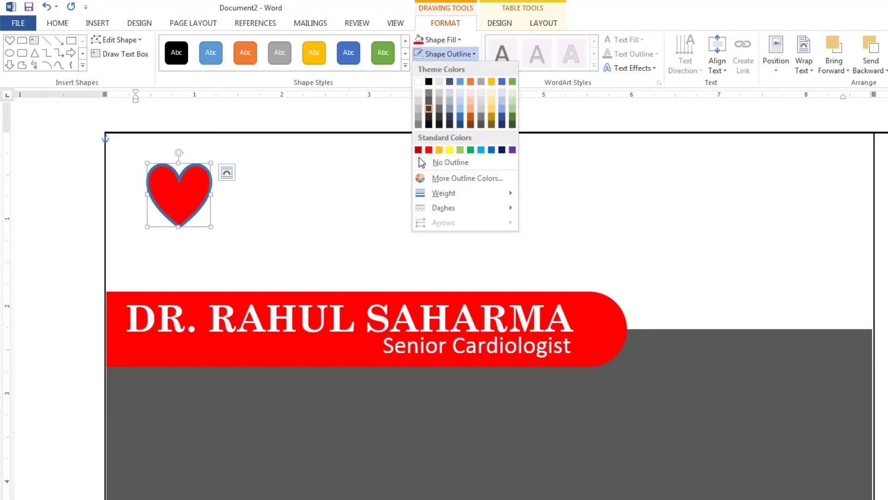
pyautogui.click(453, 163)
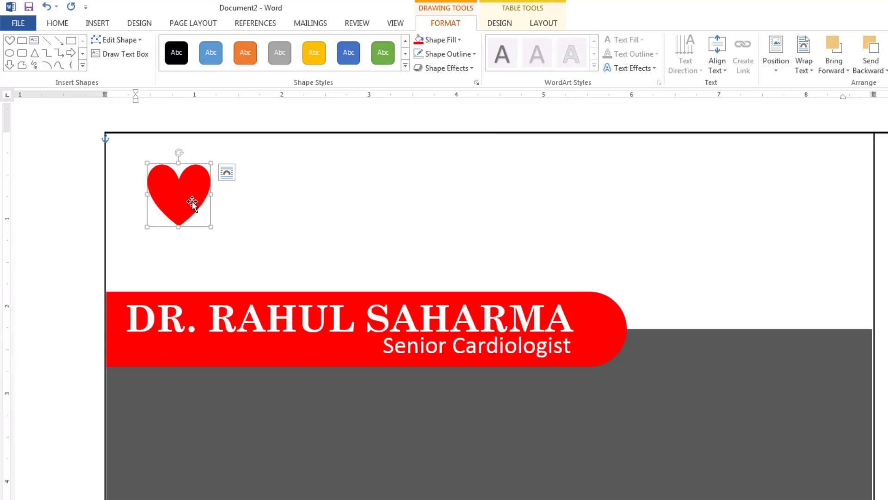
pyautogui.click(89, 23)
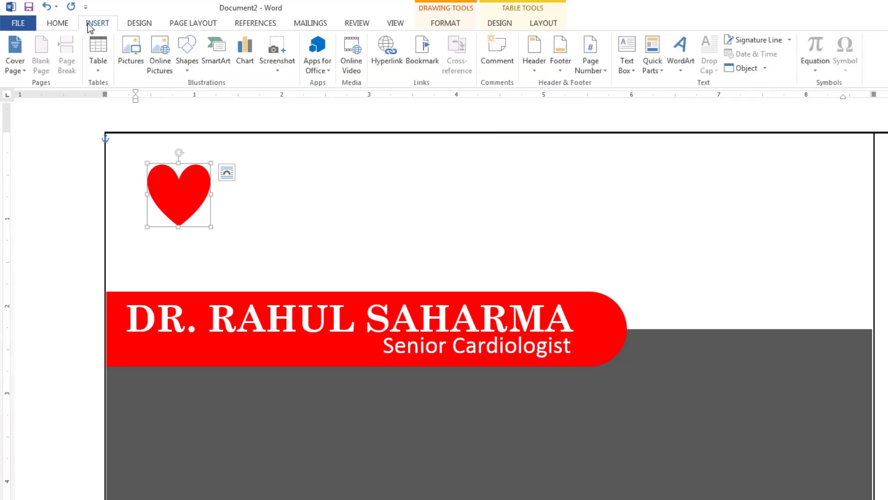
# Draw a white rounded rectangle with no outline over the heart.
pyautogui.click(190, 68)
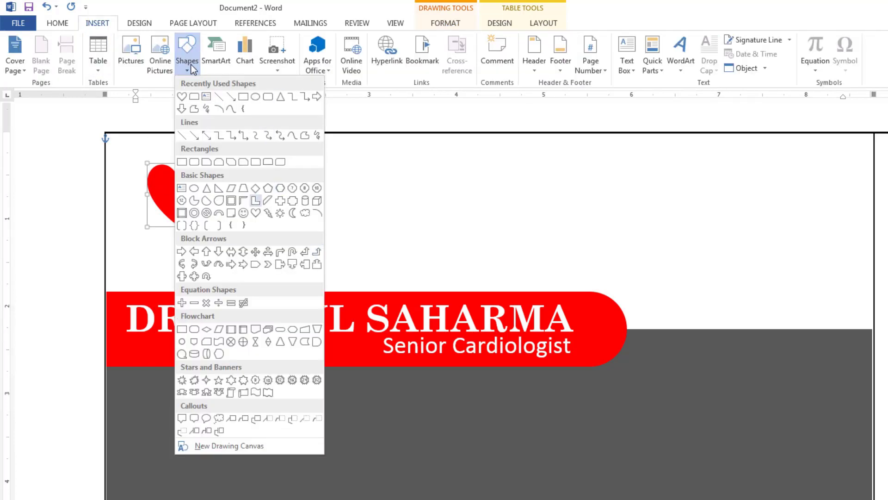
pyautogui.click(267, 97)
pyautogui.moveTo(190, 180); pyautogui.dragTo(202, 212)
pyautogui.click(443, 39)
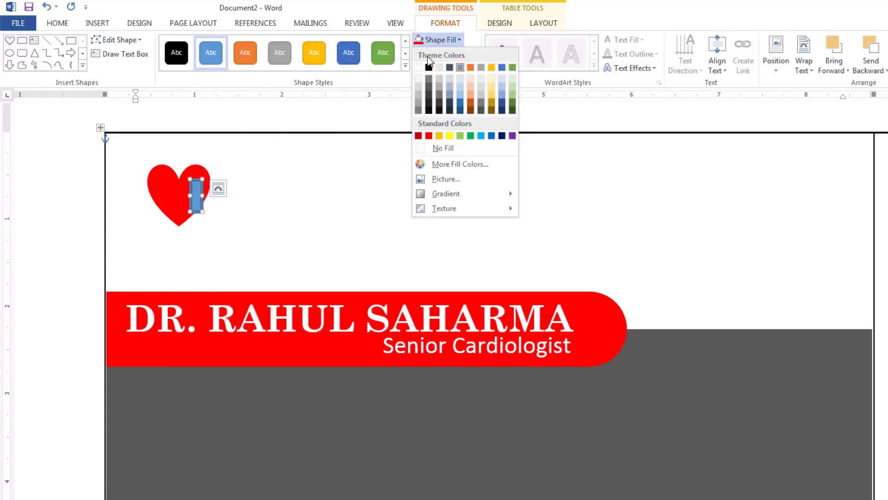
pyautogui.click(418, 68)
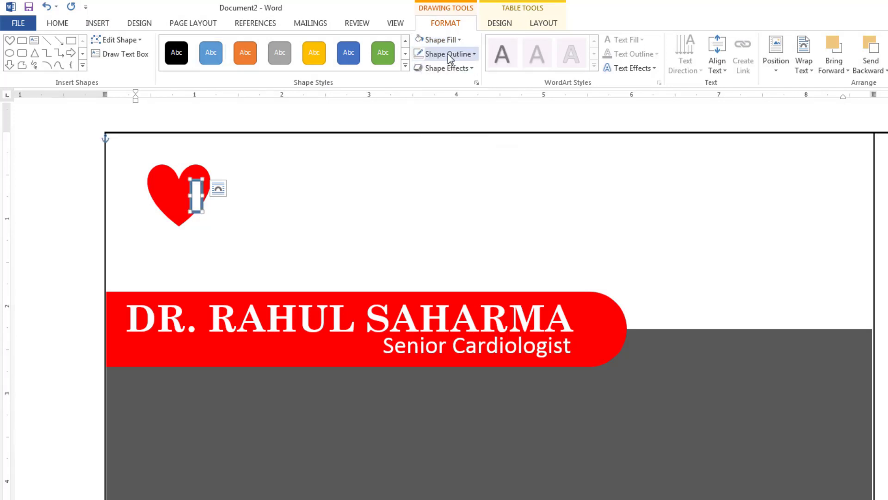
pyautogui.click(448, 53)
pyautogui.click(438, 163)
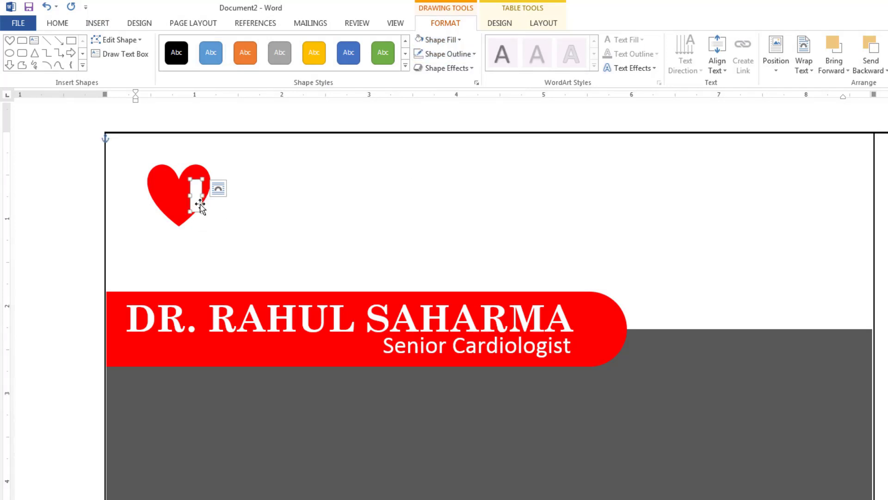
# Reshape the white rectangle into a thin, fully rounded bar inside the heart.
pyautogui.moveTo(202, 212); pyautogui.dragTo(268, 311)
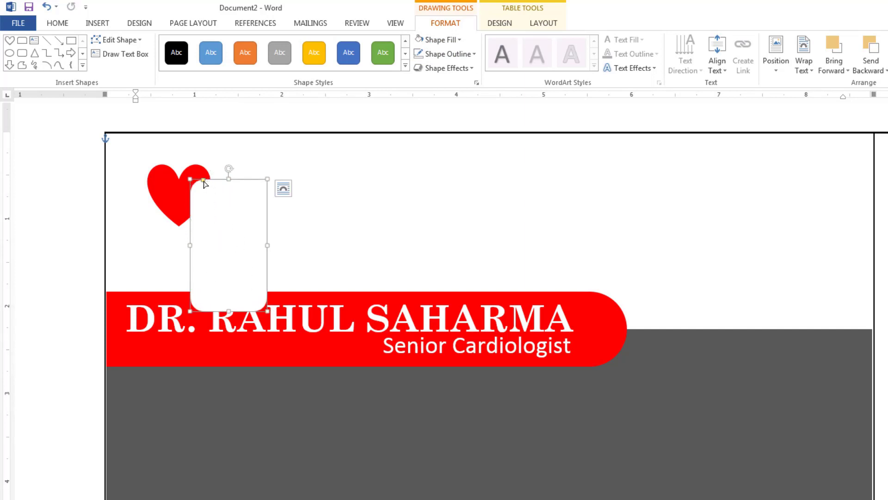
pyautogui.moveTo(214, 182); pyautogui.dragTo(192, 198)
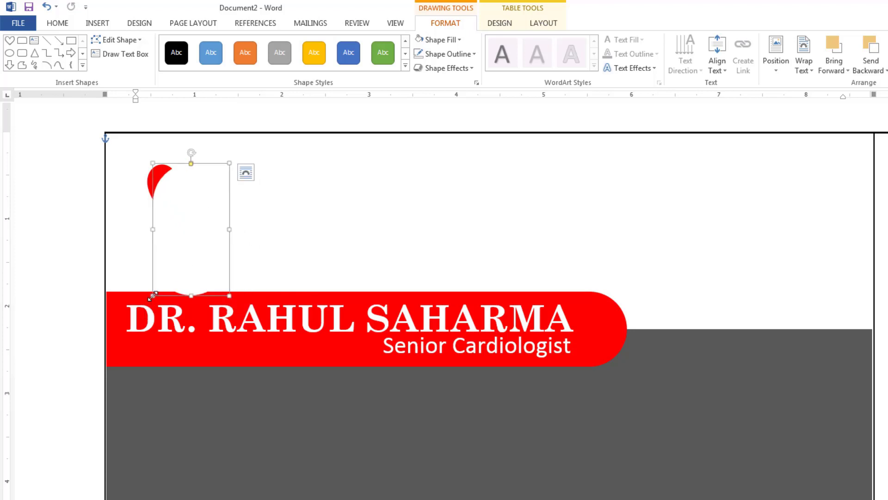
pyautogui.moveTo(152, 295); pyautogui.dragTo(180, 204)
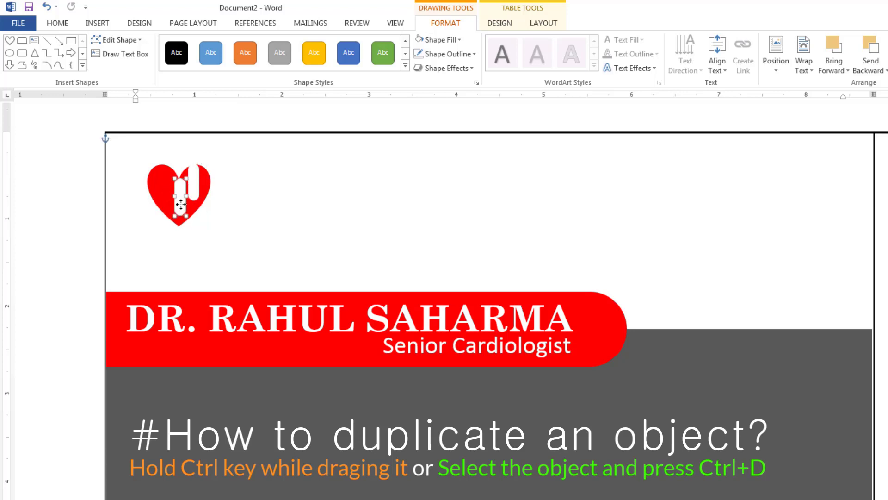
pyautogui.keyDown('ctrl'); pyautogui.scroll(2, 181, 204); pyautogui.keyUp('ctrl')
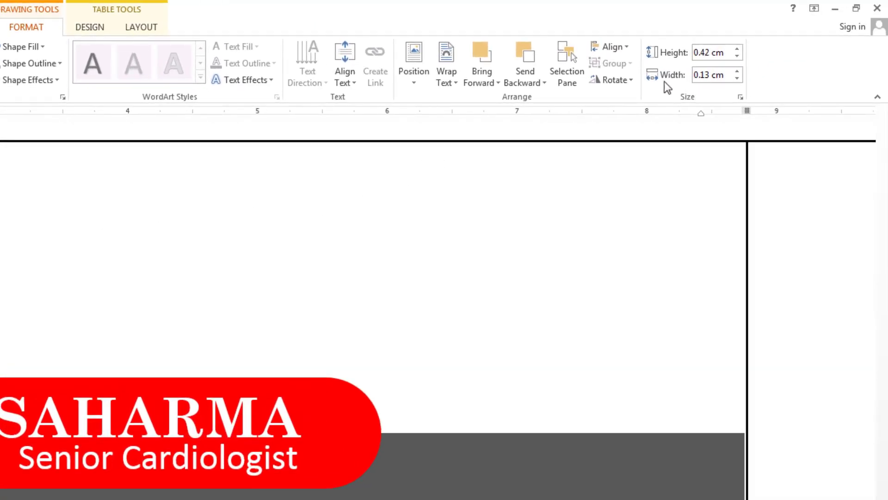
# Rotate one white bar right 90°, lay it across the upright bar, and select both bars.
pyautogui.click(626, 84)
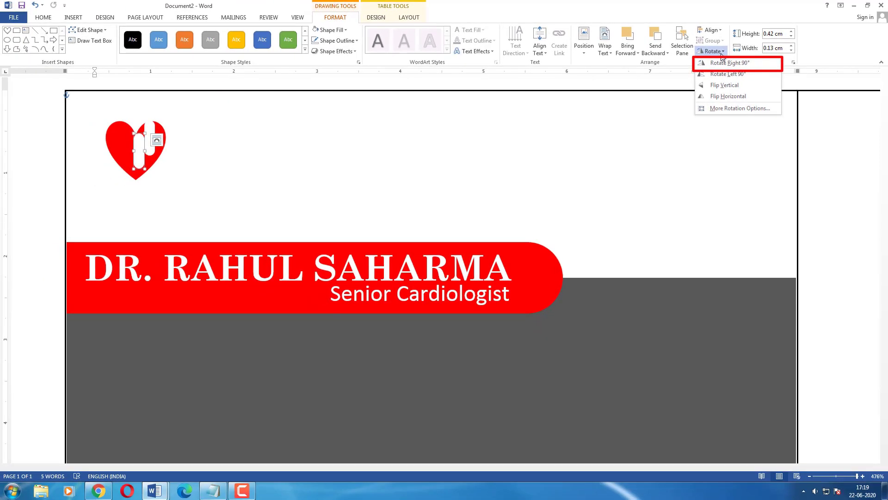
pyautogui.click(729, 64)
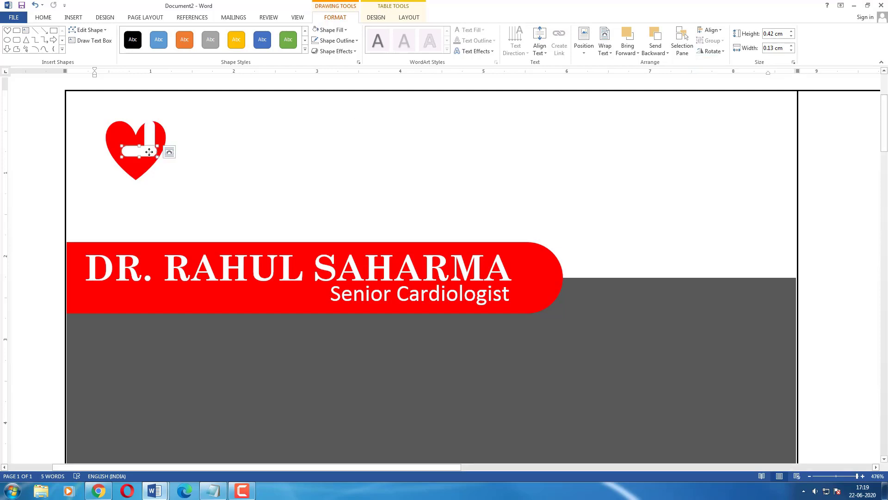
pyautogui.moveTo(150, 151); pyautogui.dragTo(159, 138)
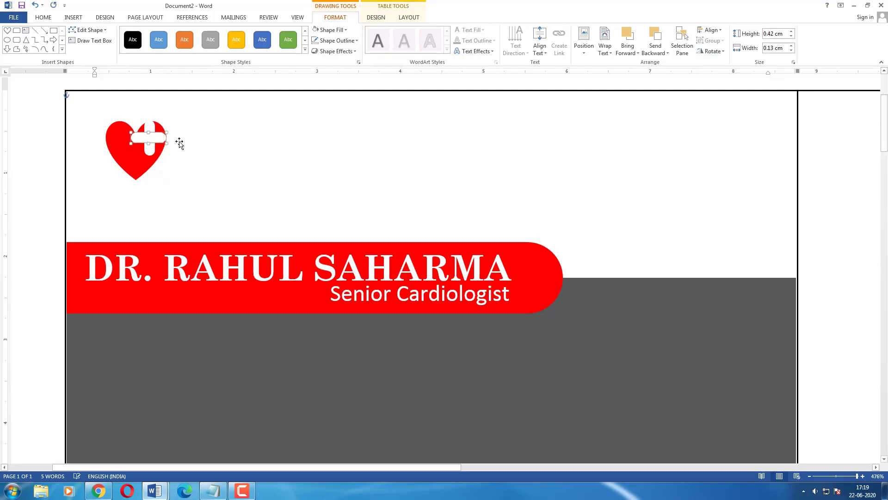
pyautogui.hotkey('ctrl', 'Right')
pyautogui.press('ctrl')
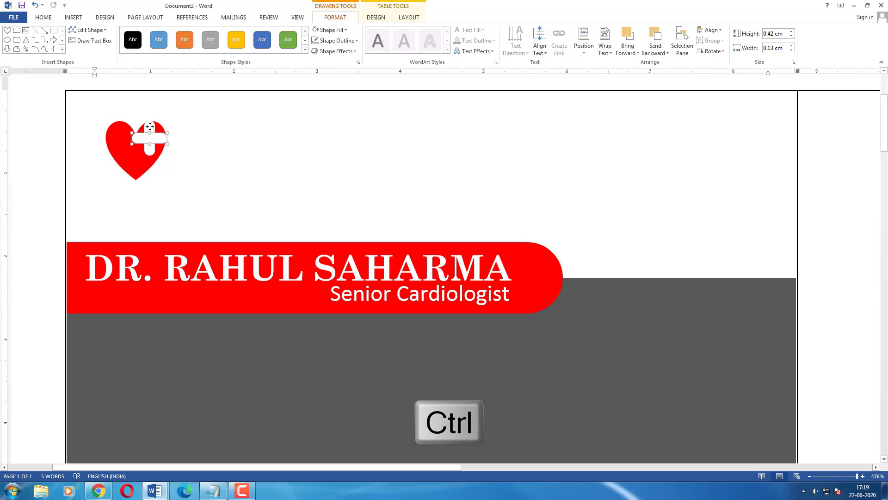
pyautogui.keyDown('ctrl'); pyautogui.click(149, 139); pyautogui.keyUp('ctrl')
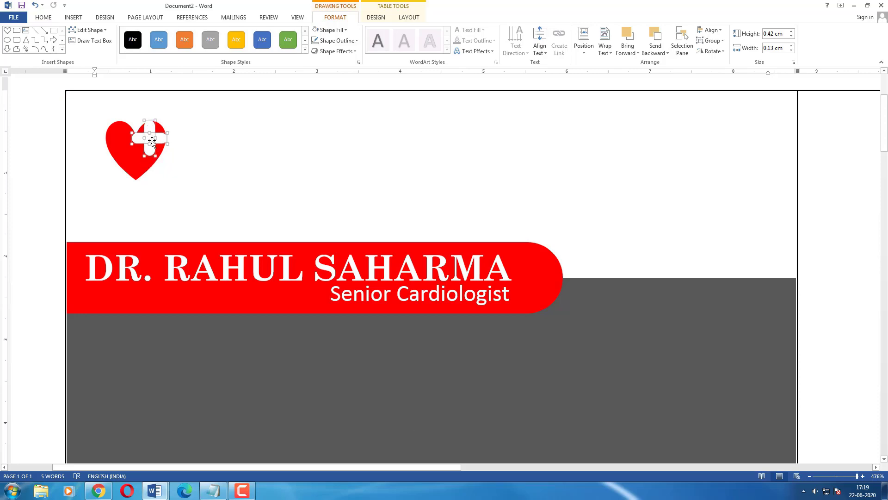
# Group the two white bars into a single cross shape.
pyautogui.rightClick(152, 138)
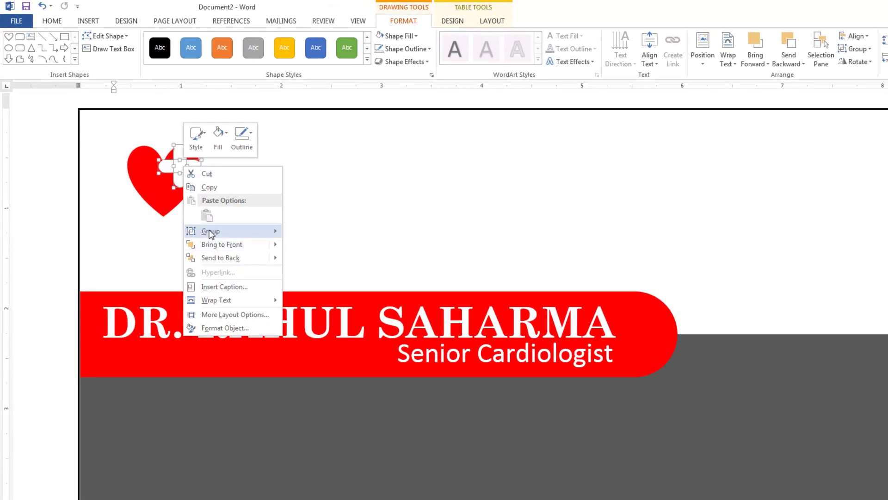
pyautogui.moveTo(185, 191)
pyautogui.click(309, 233)
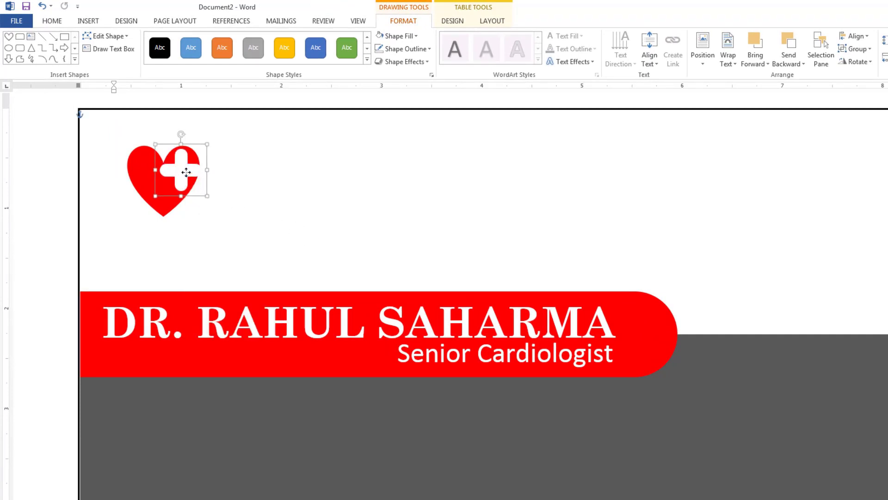
pyautogui.click(233, 201)
pyautogui.scroll(3, 235, 201)
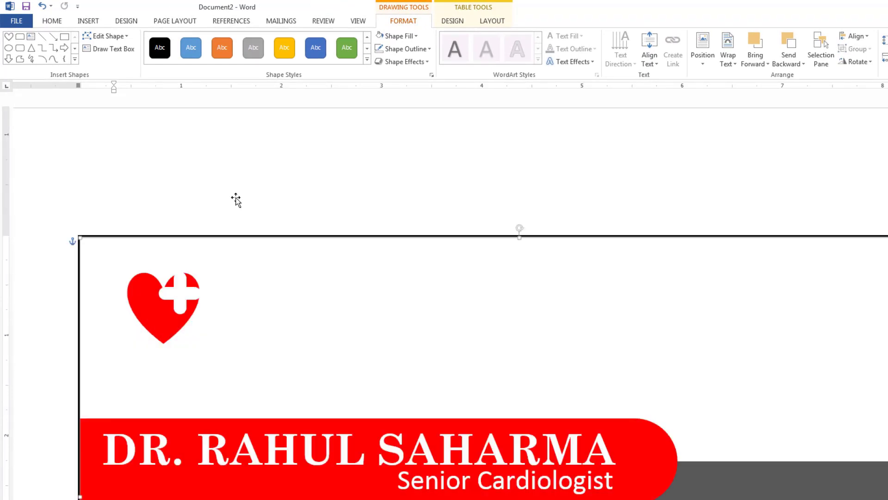
# Apply an Outer preset shadow to the white cross.
pyautogui.click(166, 293)
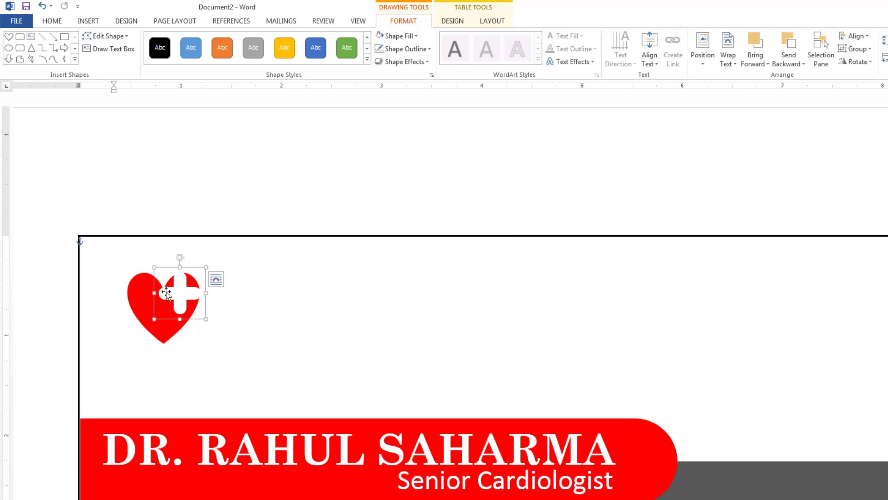
pyautogui.click(401, 63)
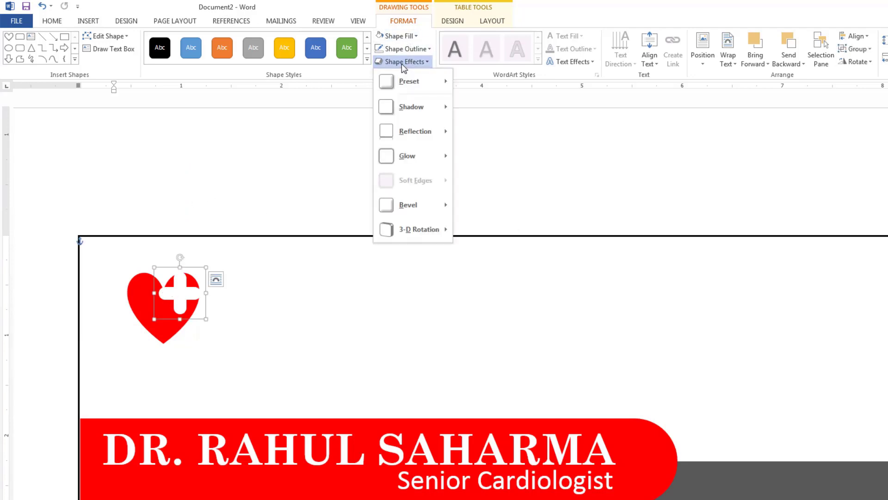
pyautogui.moveTo(423, 115)
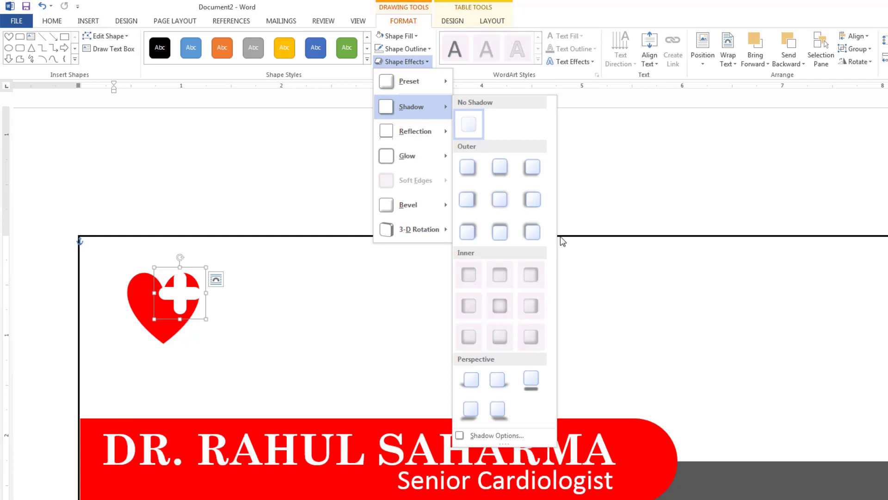
pyautogui.click(502, 210)
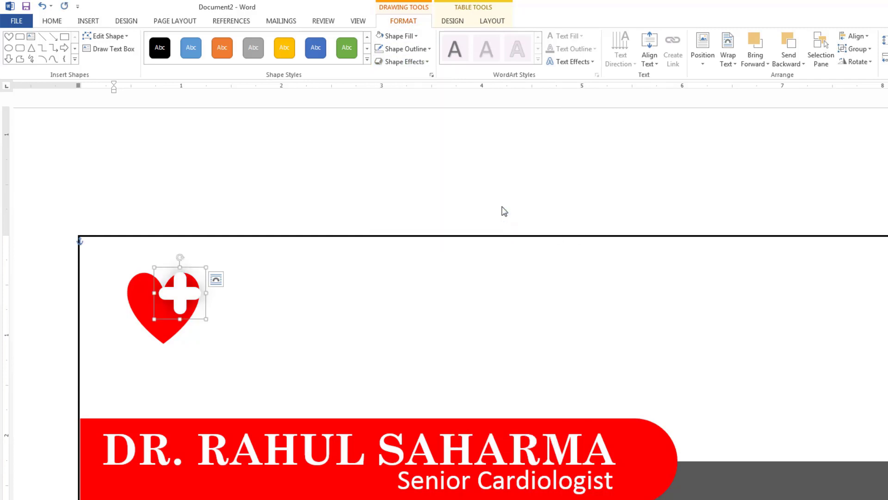
pyautogui.click(381, 322)
pyautogui.scroll(-3, 379, 317)
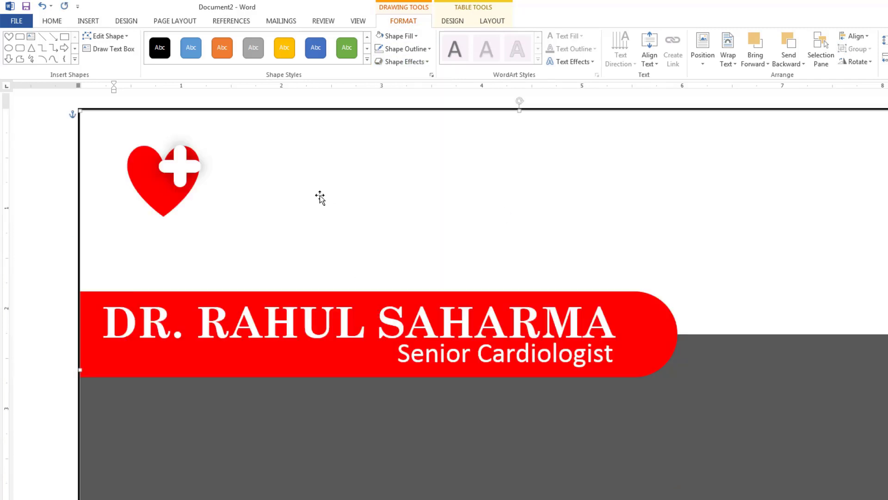
pyautogui.click(276, 318)
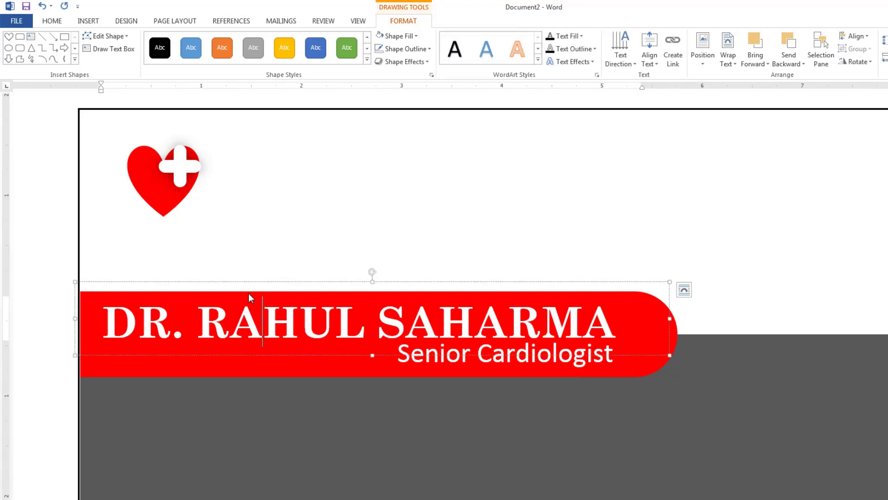
# Draw a text box right of the heart containing 'AROGYAM MEDICAL'.
pyautogui.click(276, 253)
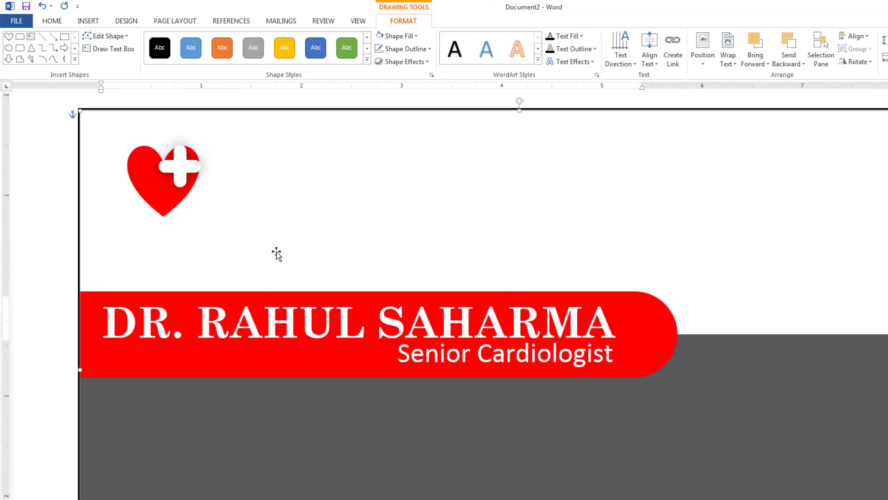
pyautogui.click(75, 22)
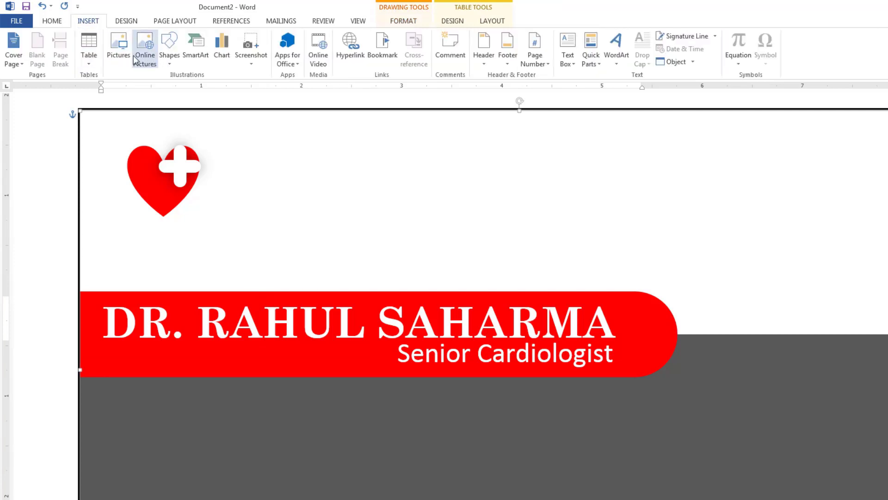
pyautogui.click(170, 47)
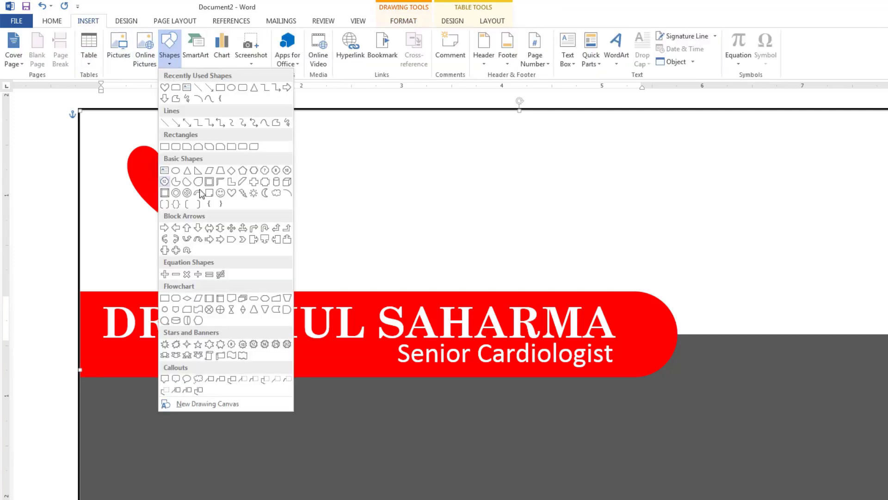
pyautogui.click(187, 88)
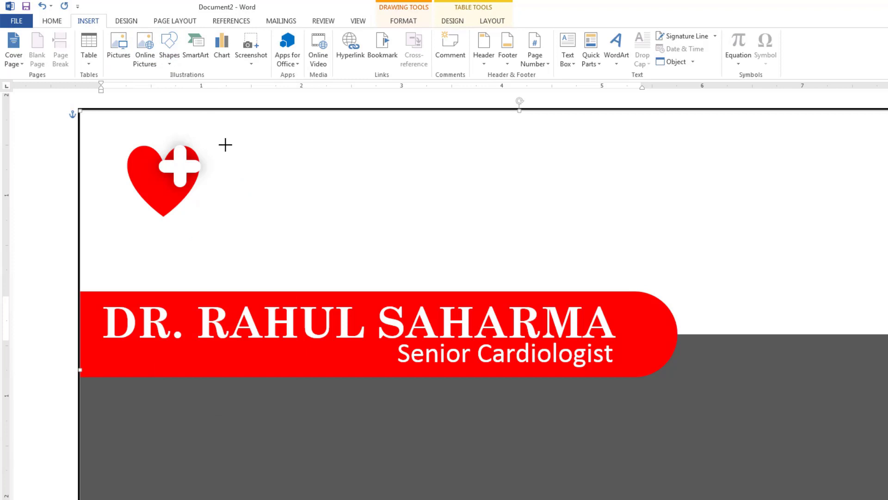
pyautogui.moveTo(225, 144)
pyautogui.mouseDown()
pyautogui.moveTo(602, 198)
pyautogui.moveTo(624, 213)
pyautogui.mouseUp()
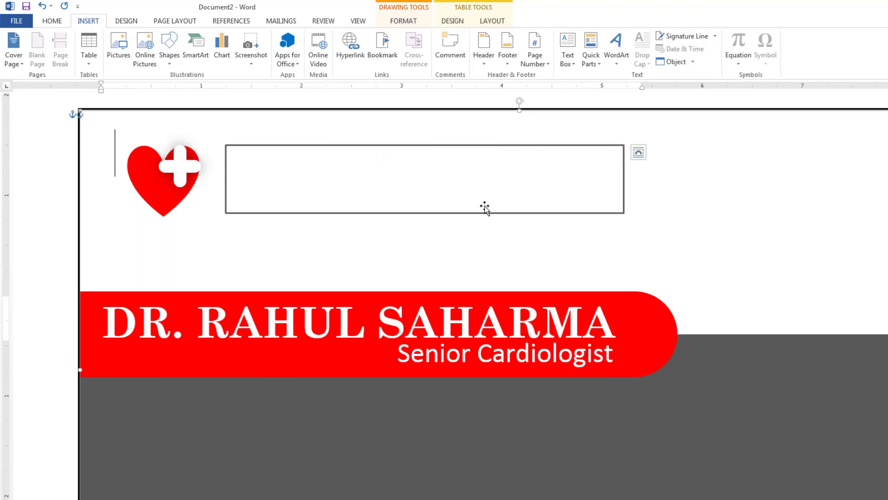
pyautogui.write('AROGYAM MEDICAL')
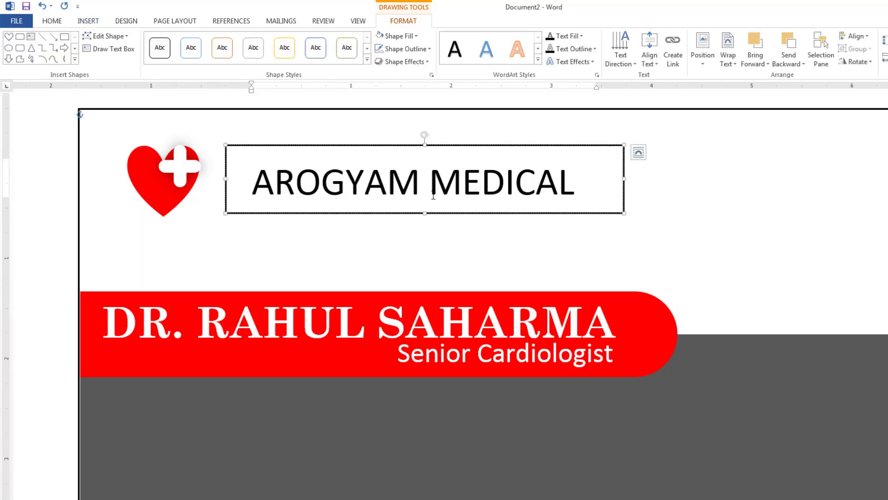
# Set the heading in Aquatico at size 10, widened to fit on one line.
pyautogui.hotkey('ctrl', 'a')
pyautogui.click(64, 21)
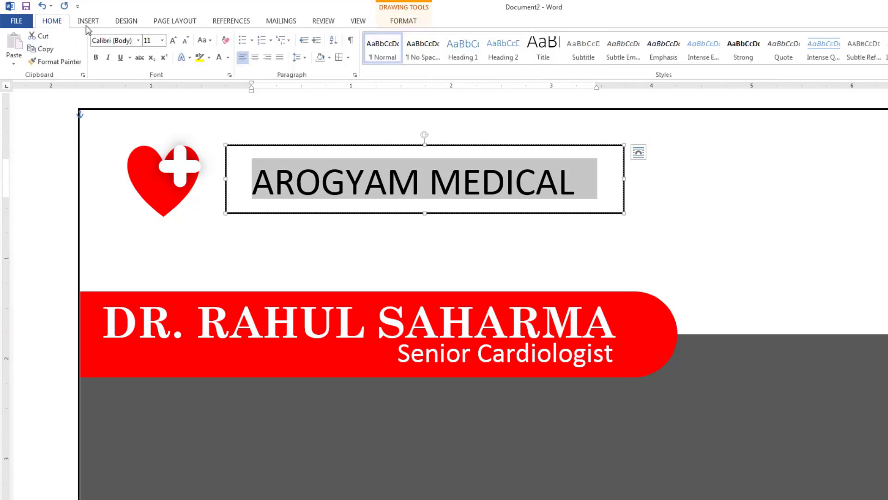
pyautogui.click(138, 40)
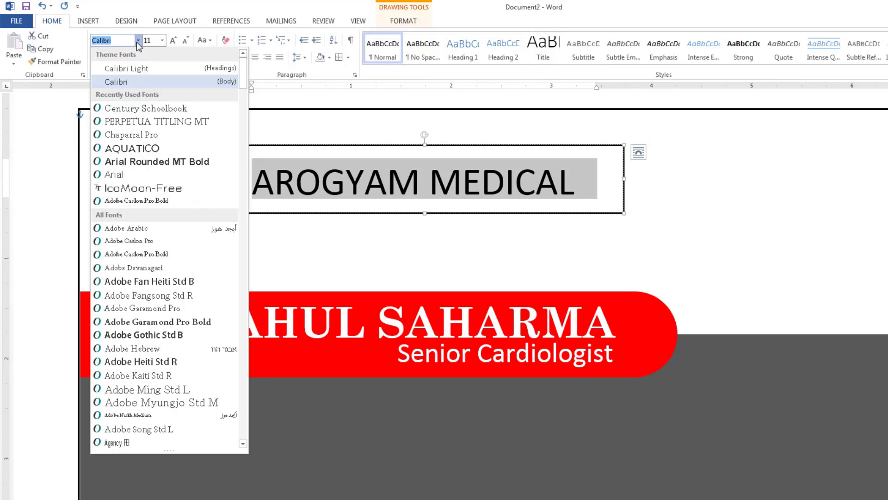
pyautogui.click(147, 153)
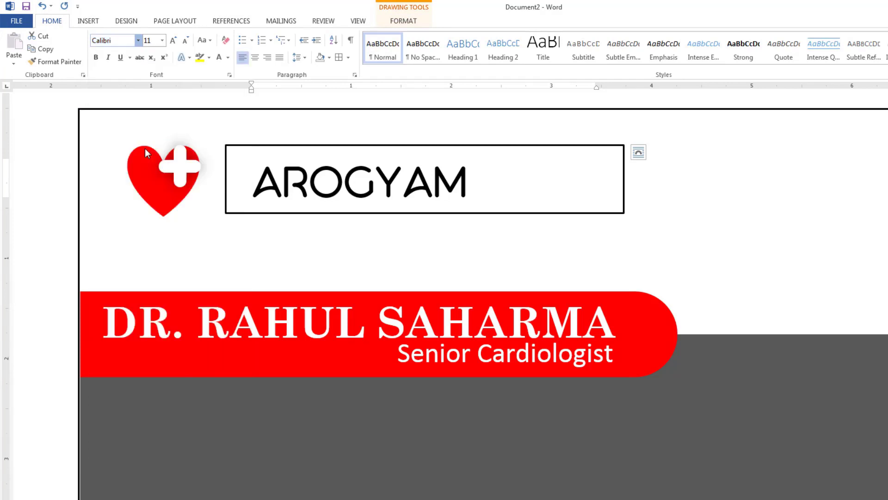
pyautogui.doubleClick(460, 183)
pyautogui.click(460, 183)
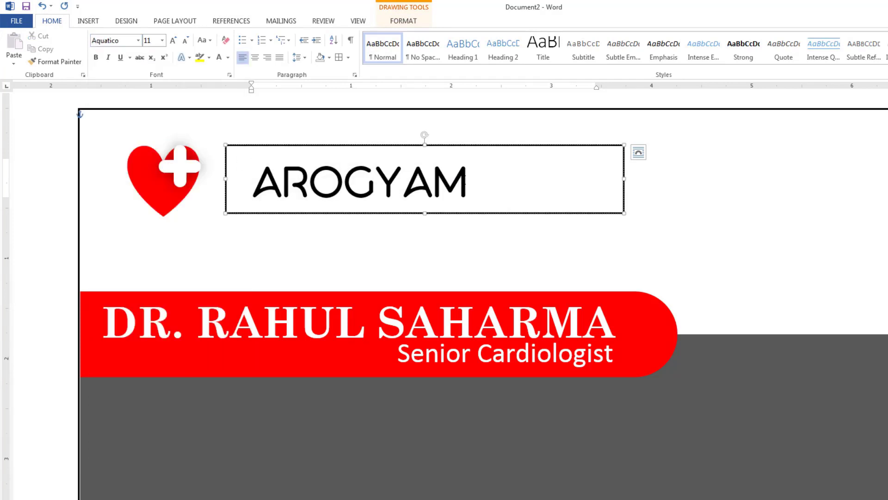
pyautogui.doubleClick(464, 183)
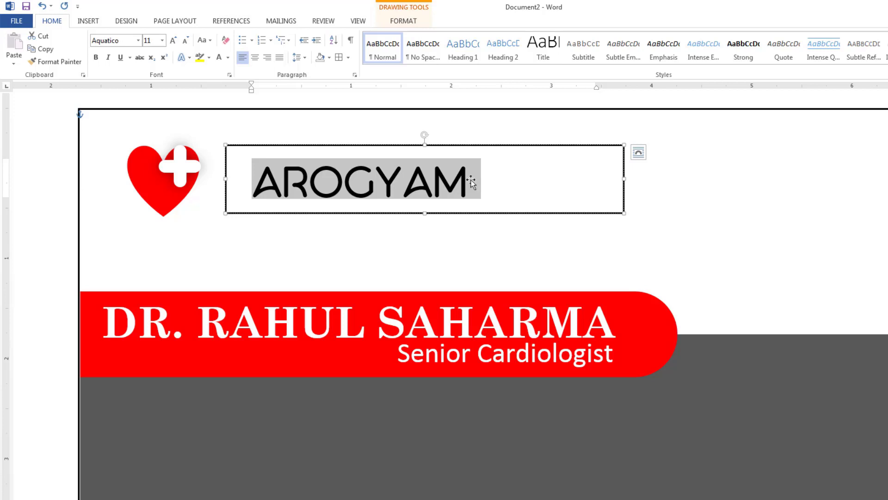
pyautogui.moveTo(623, 180); pyautogui.dragTo(252, 183)
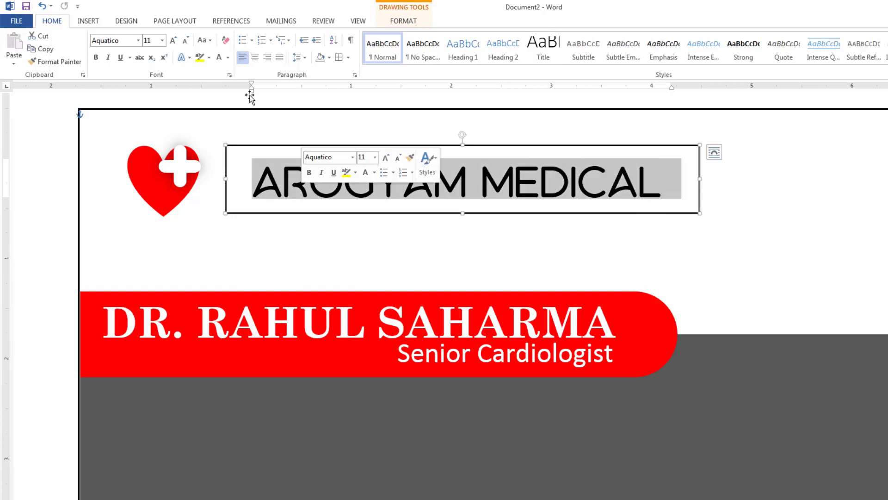
pyautogui.click(186, 41)
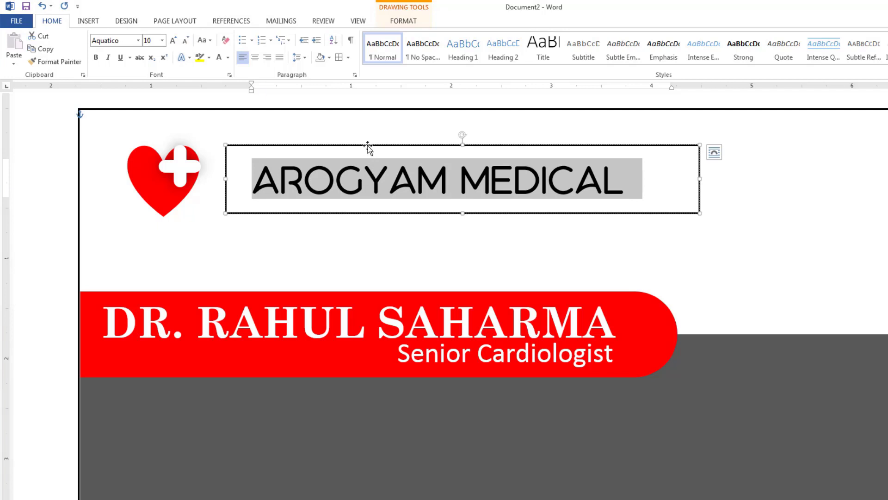
pyautogui.moveTo(368, 148); pyautogui.dragTo(358, 134)
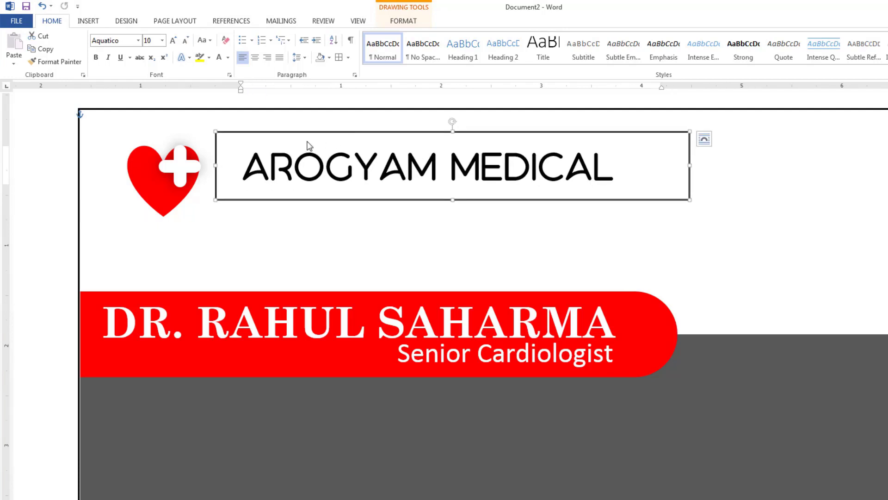
# Give the heading text box No Fill and No Outline.
pyautogui.click(412, 23)
pyautogui.click(399, 36)
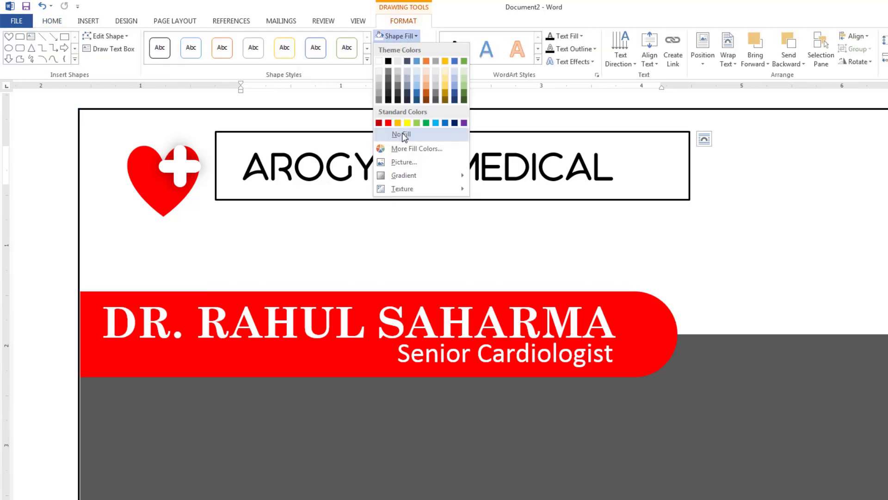
pyautogui.click(405, 138)
pyautogui.click(402, 48)
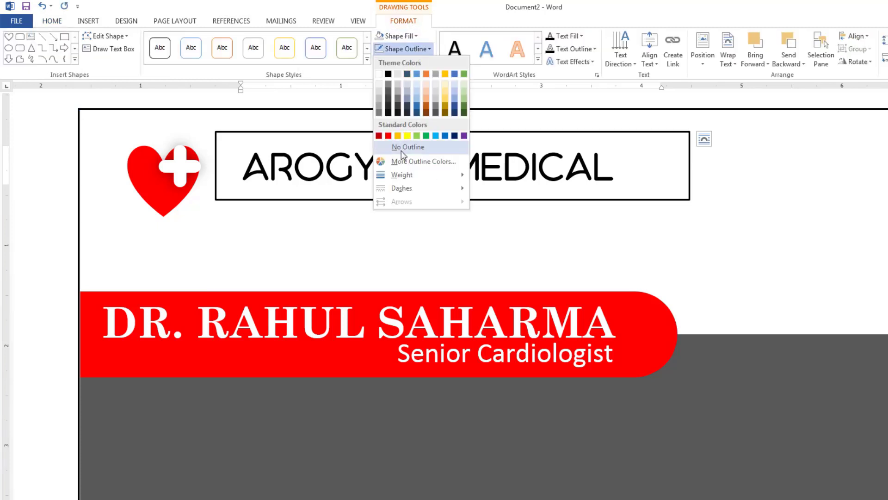
pyautogui.click(401, 147)
# Make the text box taller, add a second line, and remove the space after paragraphs.
pyautogui.click(637, 169)
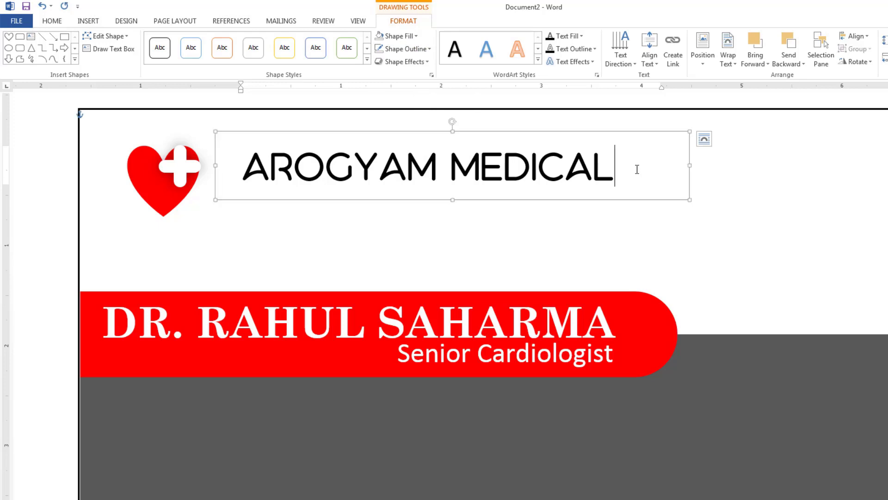
pyautogui.moveTo(452, 200); pyautogui.dragTo(452, 258)
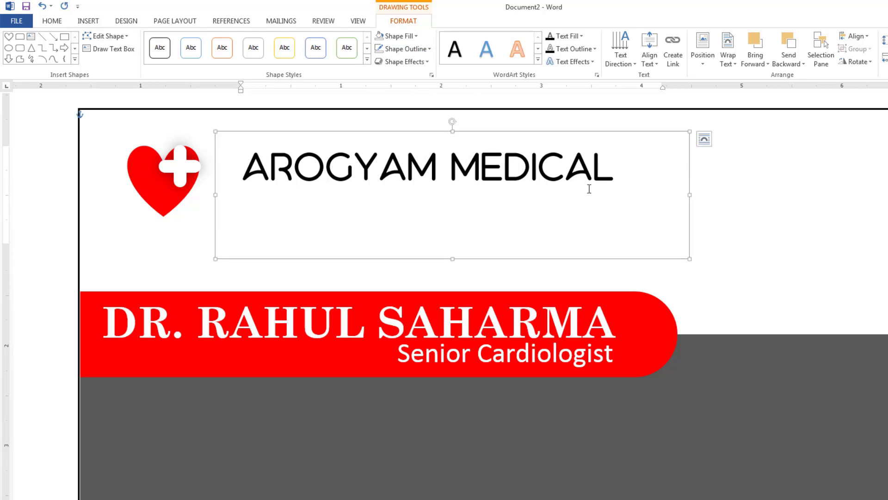
pyautogui.click(640, 169)
pyautogui.press('Return')
pyautogui.write('RE')
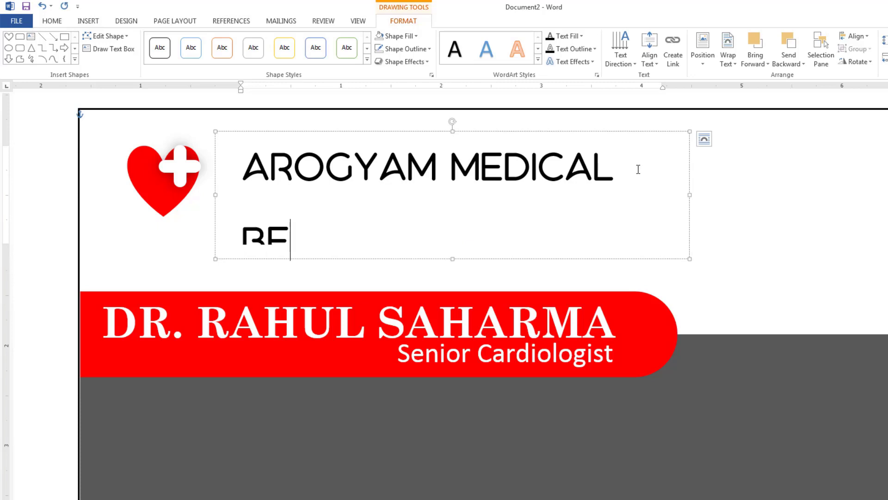
pyautogui.moveTo(373, 238); pyautogui.dragTo(235, 205)
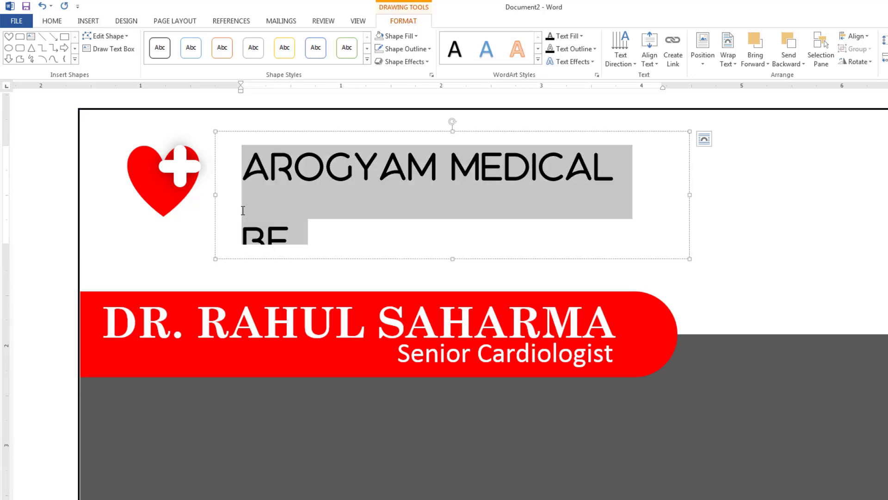
pyautogui.click(52, 21)
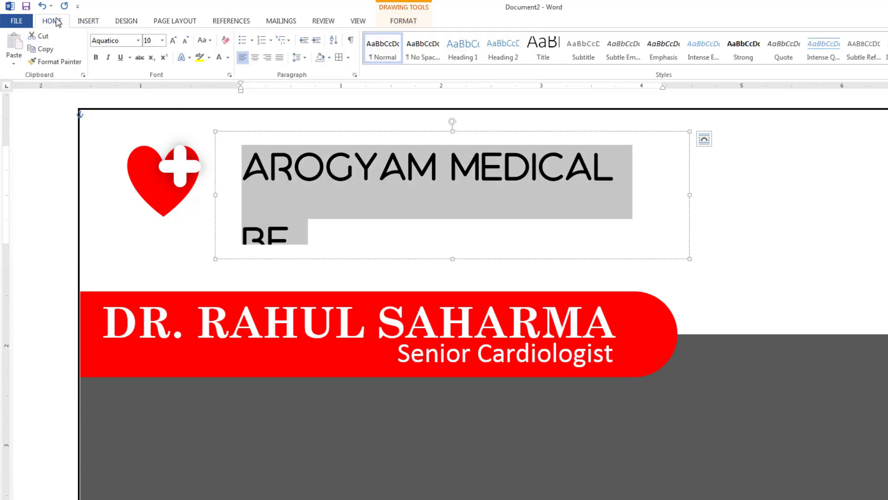
pyautogui.click(301, 59)
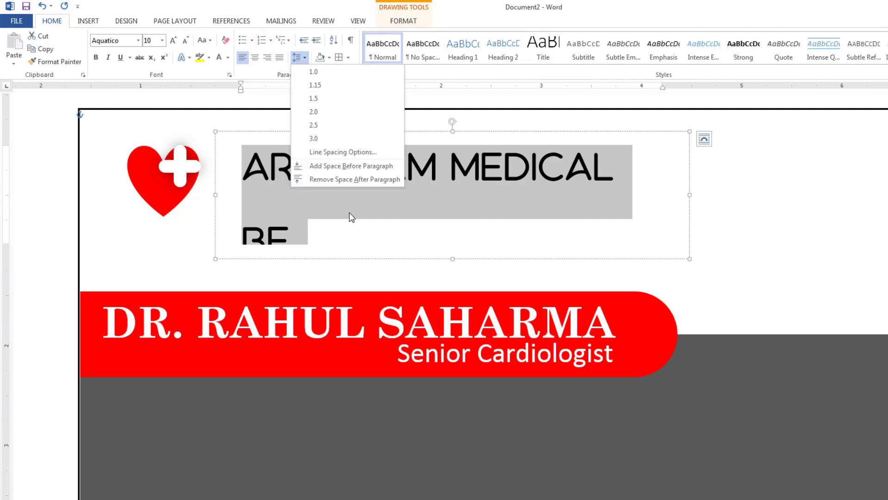
pyautogui.click(322, 179)
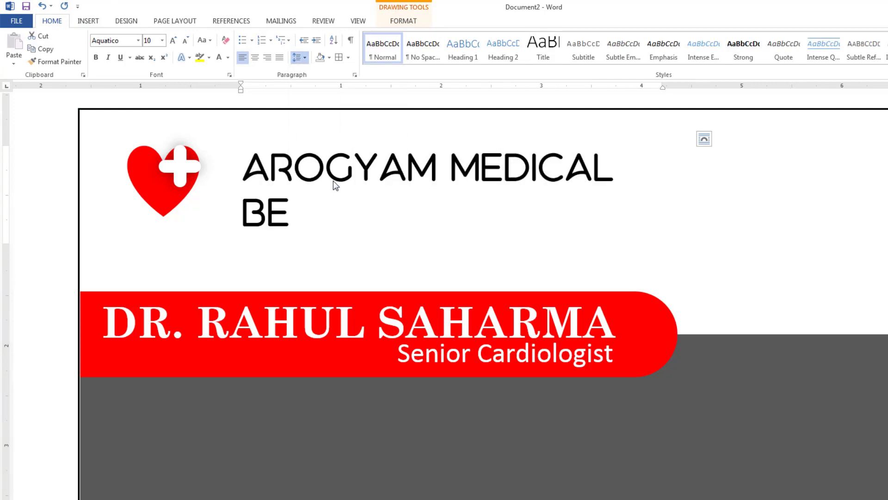
# Type the tagline 'BECAUSE HEART NEEDS CARE' on the second line at size 6.
pyautogui.click(307, 218)
pyautogui.tripleClick(307, 217)
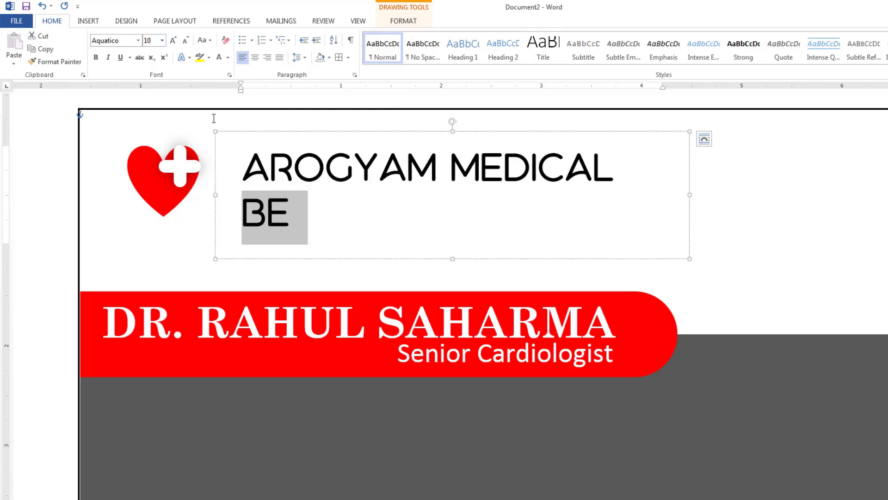
pyautogui.click(185, 40)
pyautogui.click(185, 41)
pyautogui.click(185, 40)
pyautogui.click(185, 40)
pyautogui.click(185, 41)
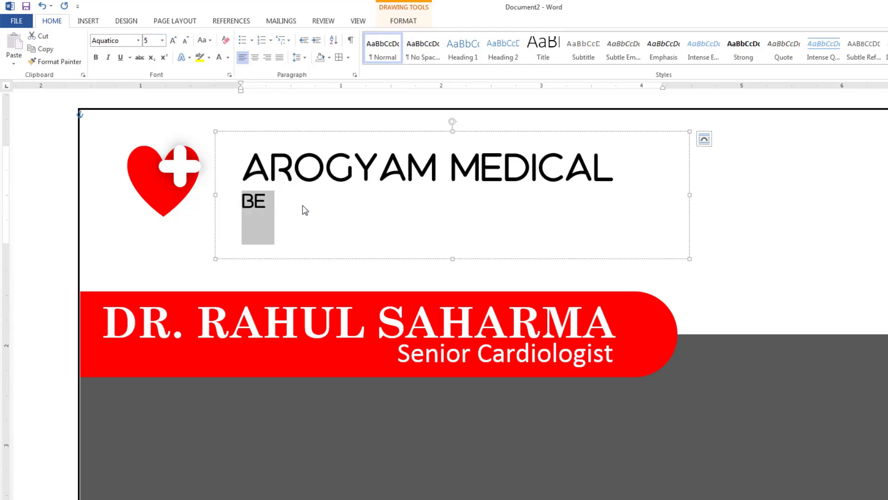
pyautogui.click(173, 40)
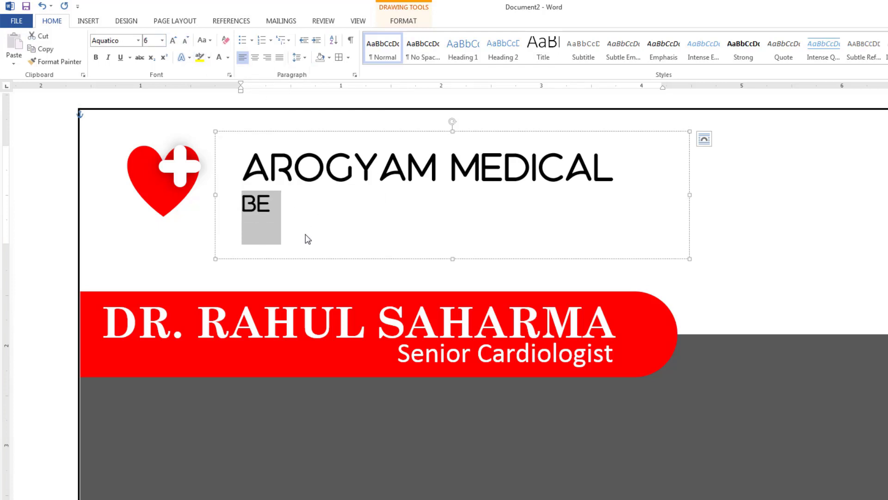
pyautogui.click(299, 216)
pyautogui.write('CAUSE HEART NEEDS CARE')
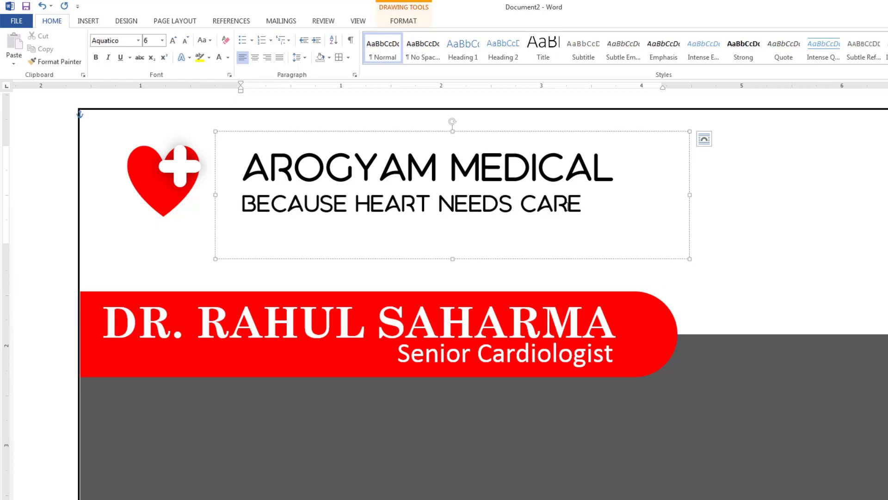
# Set the tagline in Calibri Light at size 10.
pyautogui.moveTo(526, 204); pyautogui.dragTo(243, 198)
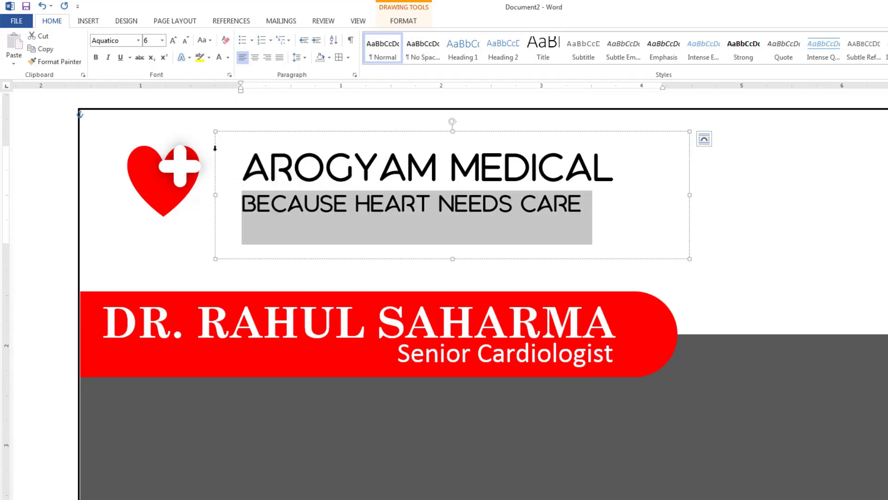
pyautogui.click(138, 41)
pyautogui.click(140, 66)
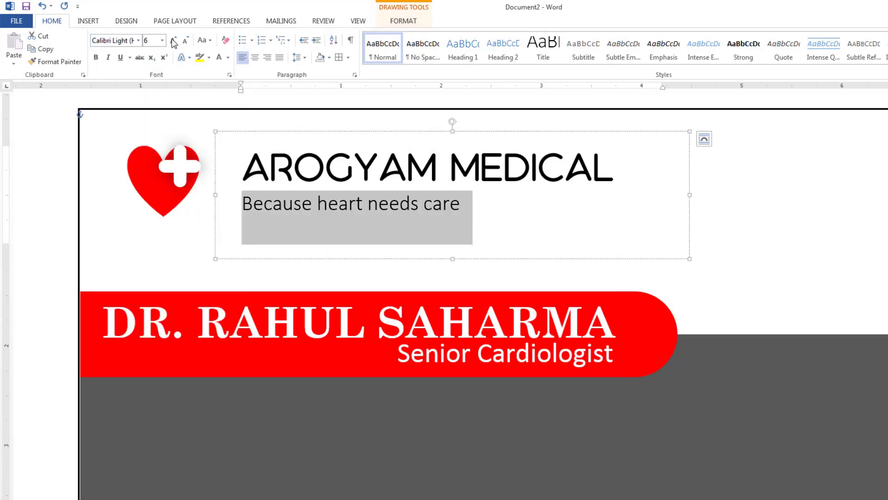
pyautogui.click(174, 41)
pyautogui.click(174, 40)
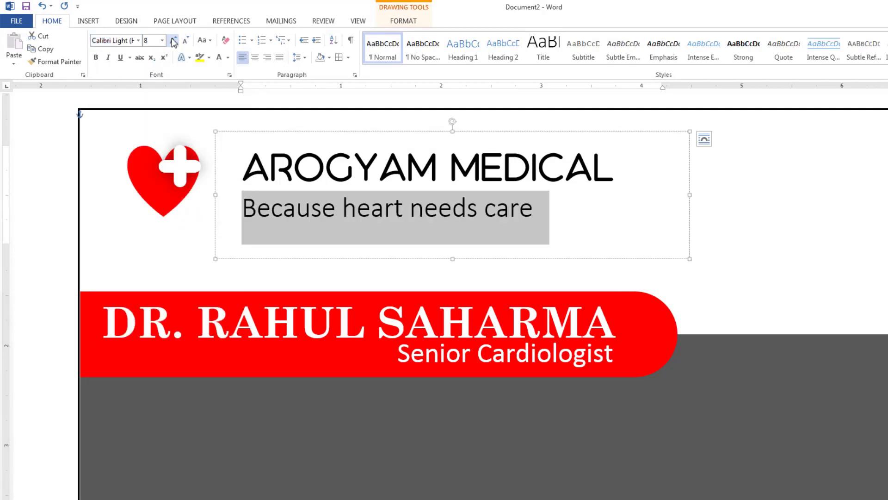
pyautogui.click(174, 41)
pyautogui.click(174, 41)
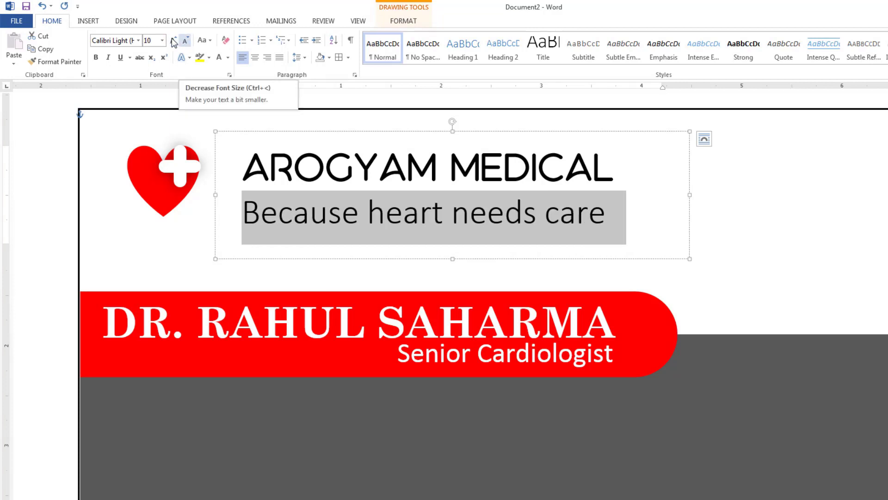
# Make the AROGYAM MEDICAL heading bold.
pyautogui.click(480, 167)
pyautogui.moveTo(606, 168); pyautogui.dragTo(274, 164)
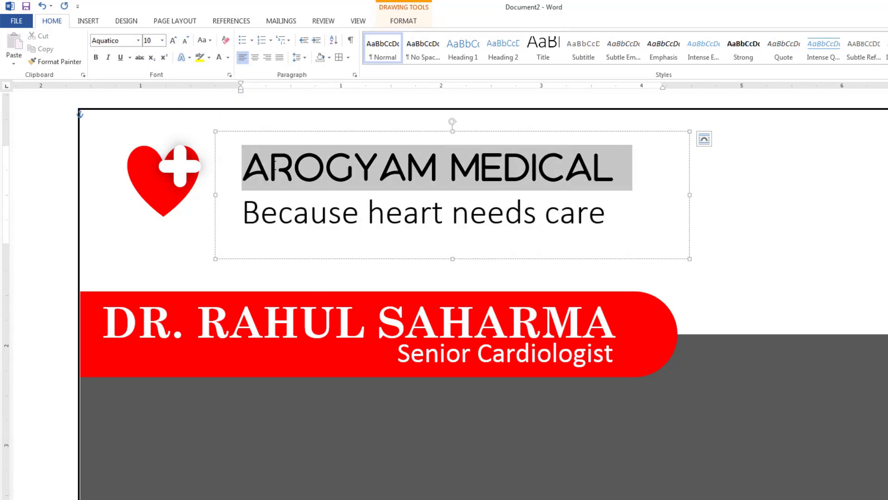
pyautogui.click(97, 58)
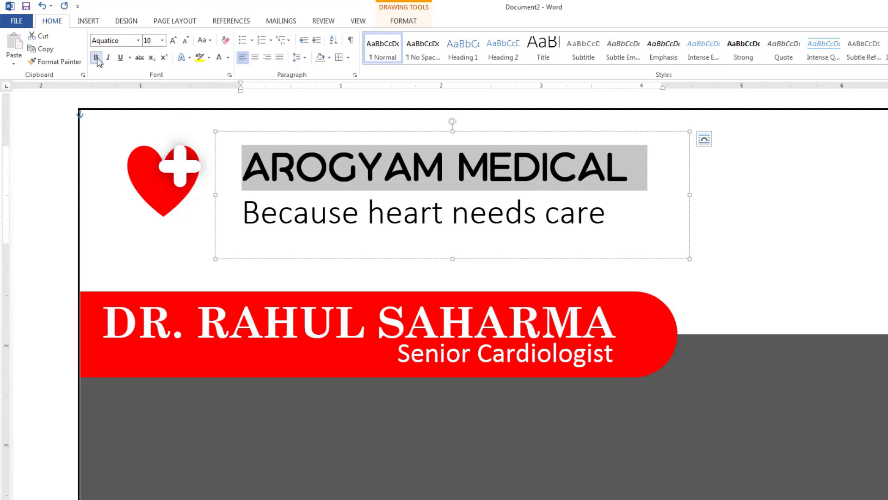
pyautogui.click(622, 224)
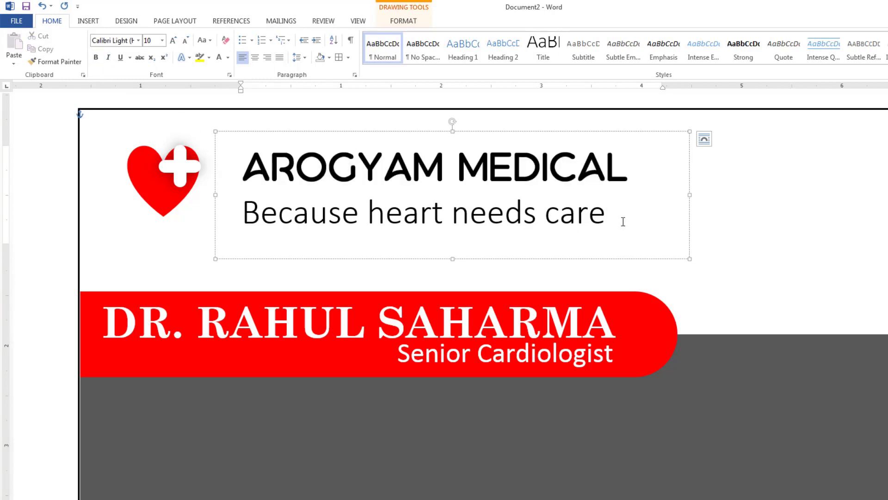
# Group the red heart and white cross into one logo and nudge it right toward the heading.
pyautogui.keyDown('ctrl'); pyautogui.scroll(-4, 623, 222); pyautogui.keyUp('ctrl')
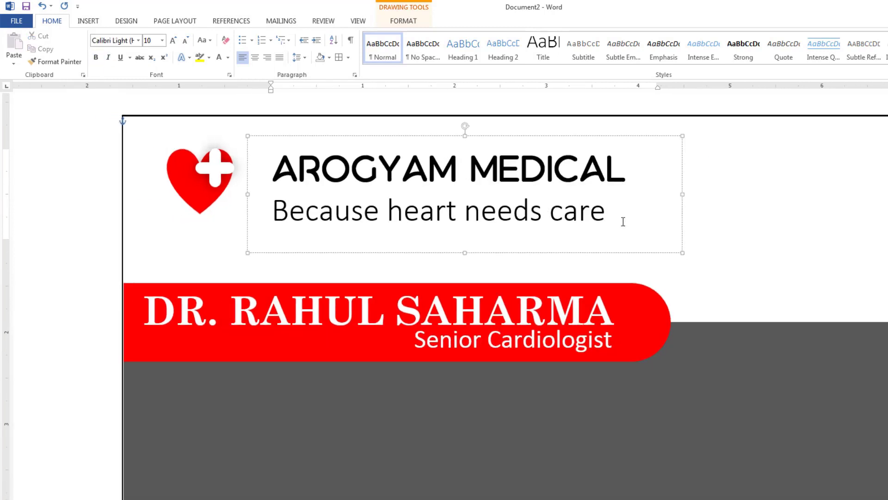
pyautogui.keyDown('ctrl'); pyautogui.scroll(-2, 623, 222); pyautogui.keyUp('ctrl')
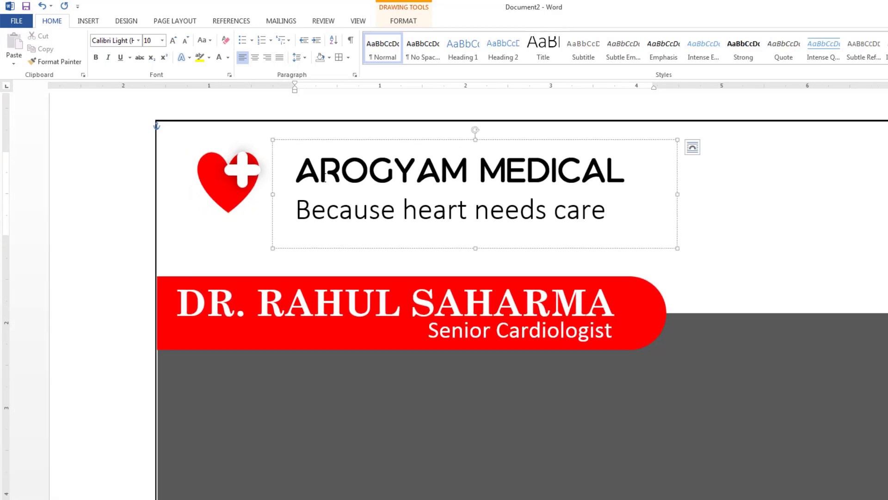
pyautogui.click(234, 195)
pyautogui.keyDown('ctrl'); pyautogui.click(240, 176); pyautogui.keyUp('ctrl')
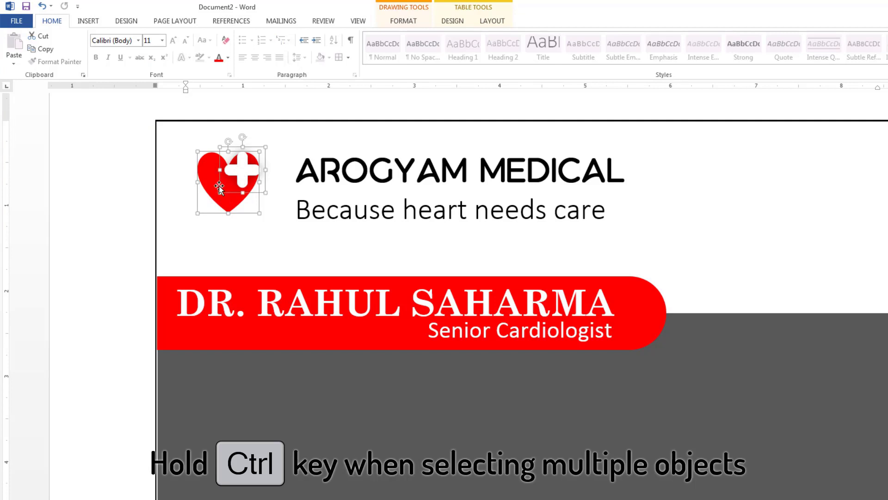
pyautogui.rightClick(230, 181)
pyautogui.moveTo(259, 245)
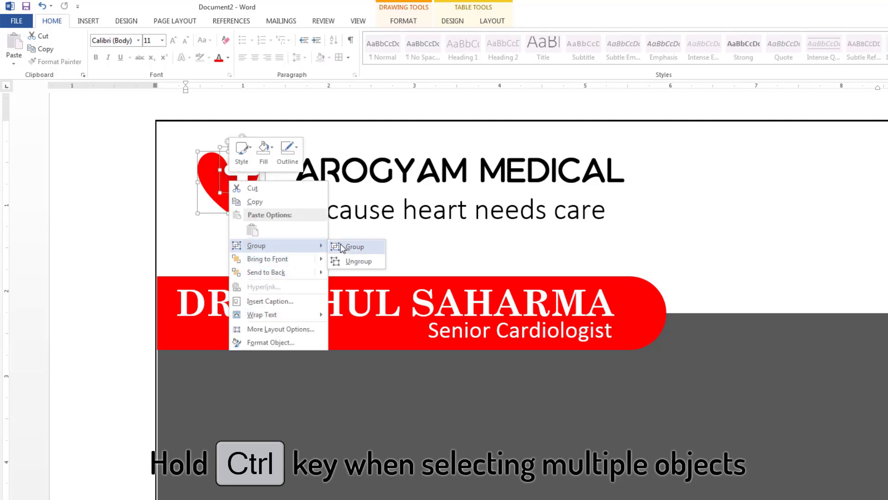
pyautogui.click(351, 245)
pyautogui.moveTo(236, 203); pyautogui.dragTo(248, 207)
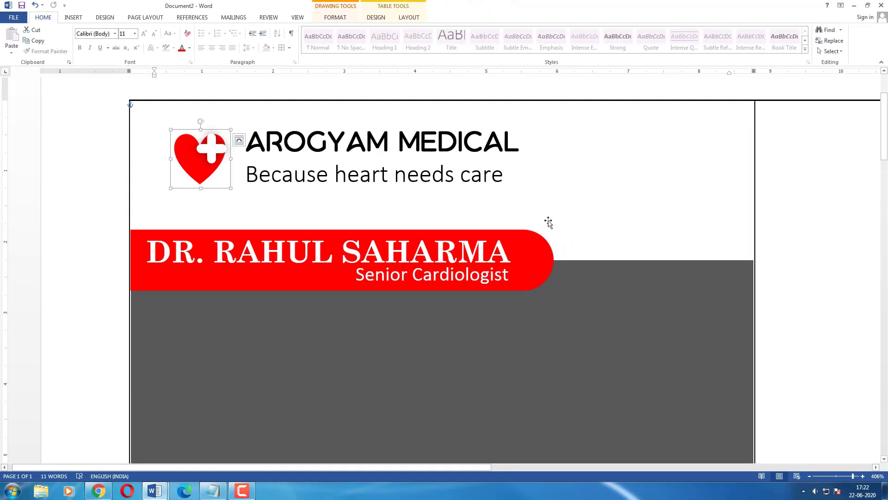
pyautogui.scroll(-3, 548, 222)
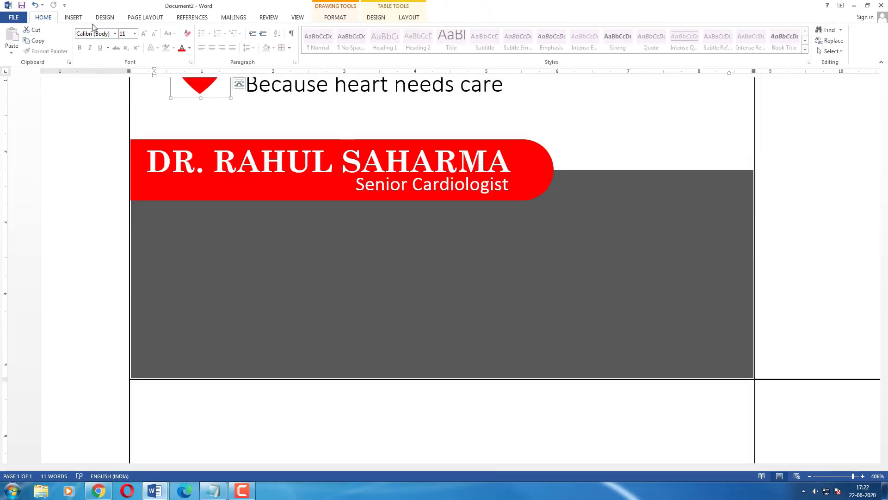
# Draw a small circle on the gray band with white fill and no outline.
pyautogui.click(73, 17)
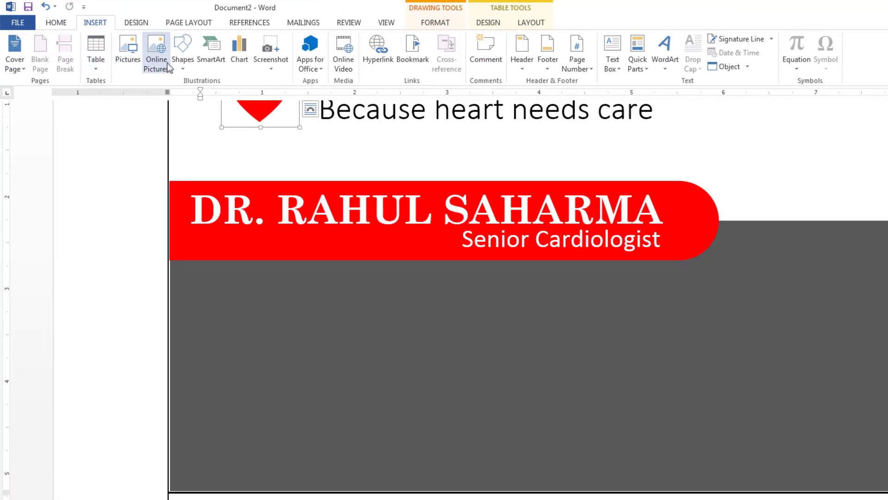
pyautogui.click(152, 43)
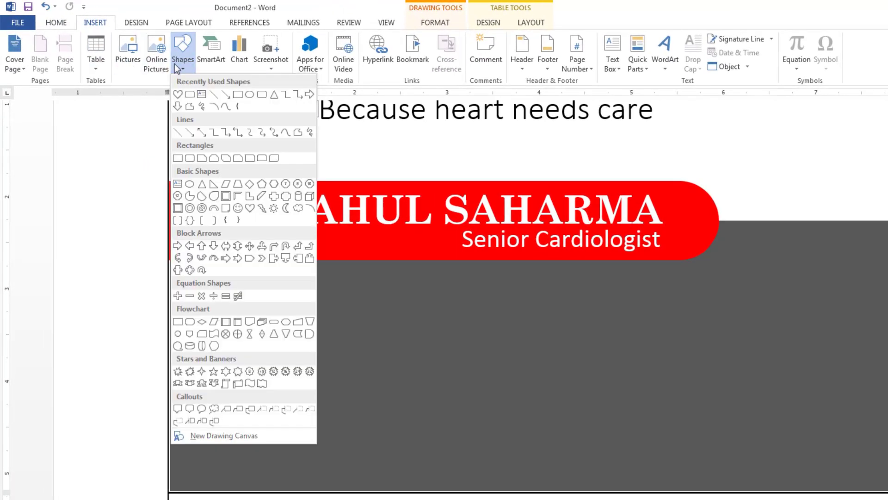
pyautogui.click(250, 94)
pyautogui.moveTo(201, 274); pyautogui.dragTo(255, 329)
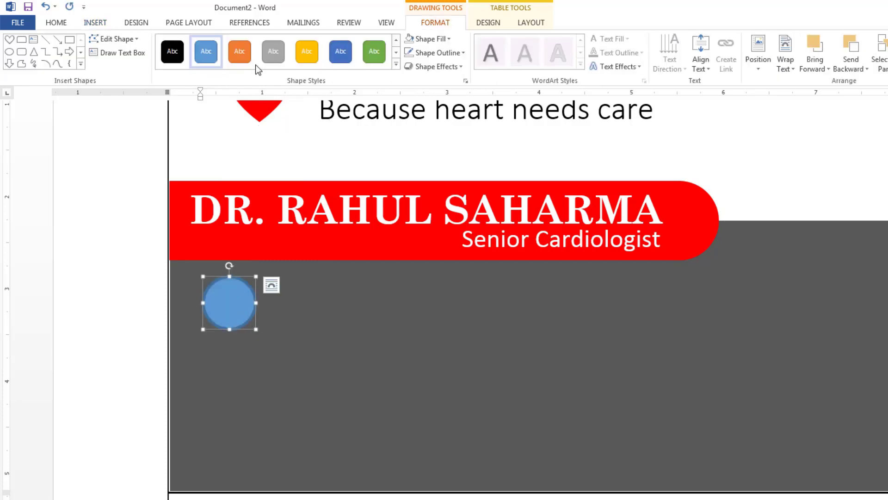
pyautogui.click(423, 40)
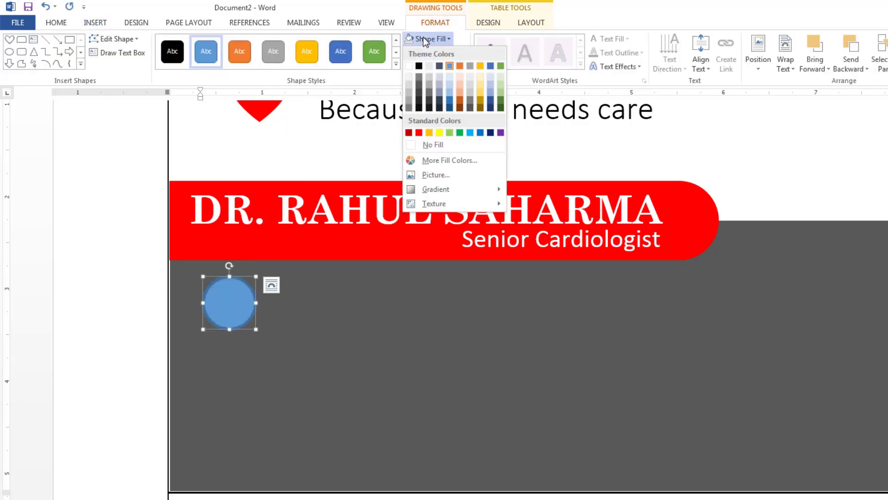
pyautogui.click(409, 68)
pyautogui.click(442, 52)
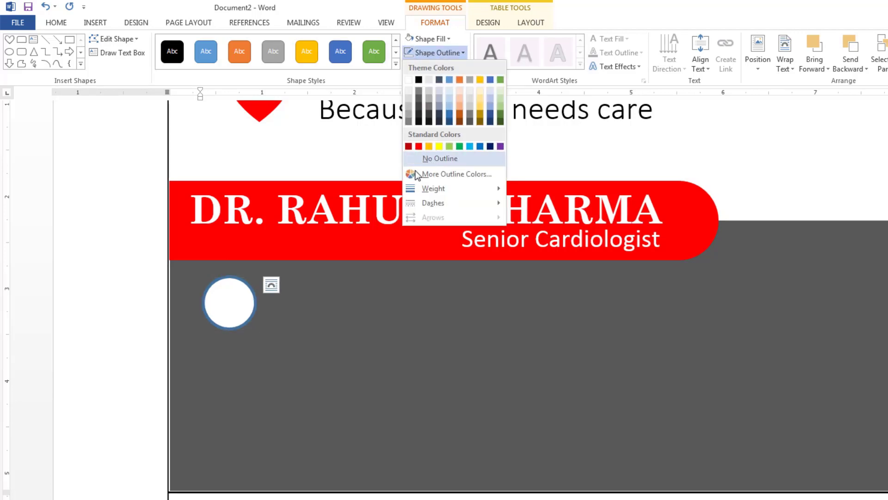
pyautogui.click(419, 158)
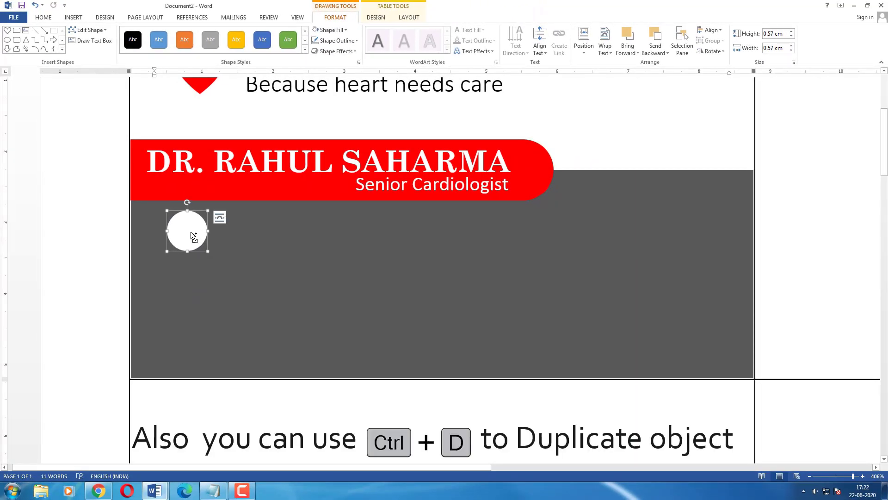
# Duplicate the circle into a vertical column of three and nudge them slightly right.
pyautogui.moveTo(191, 231); pyautogui.dragTo(186, 332)
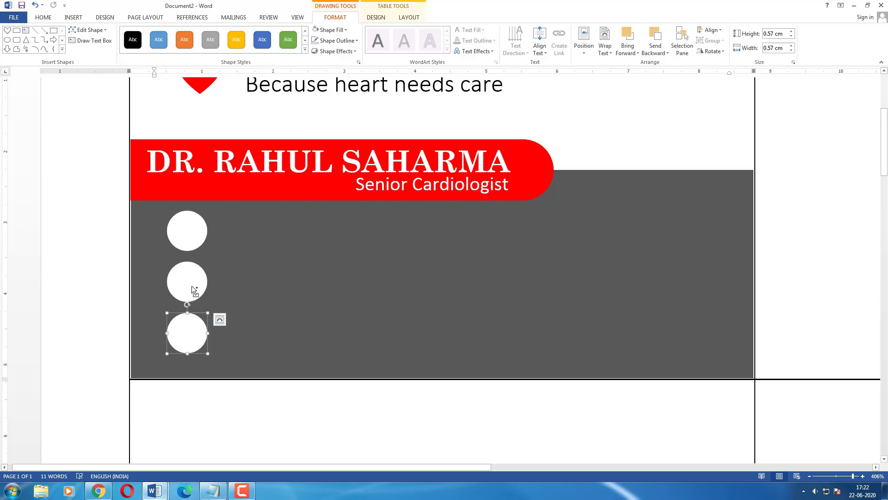
pyautogui.keyDown('shift'); pyautogui.click(191, 285); pyautogui.keyUp('shift')
pyautogui.keyDown('shift'); pyautogui.click(196, 243); pyautogui.keyUp('shift')
pyautogui.scroll(3, 196, 243)
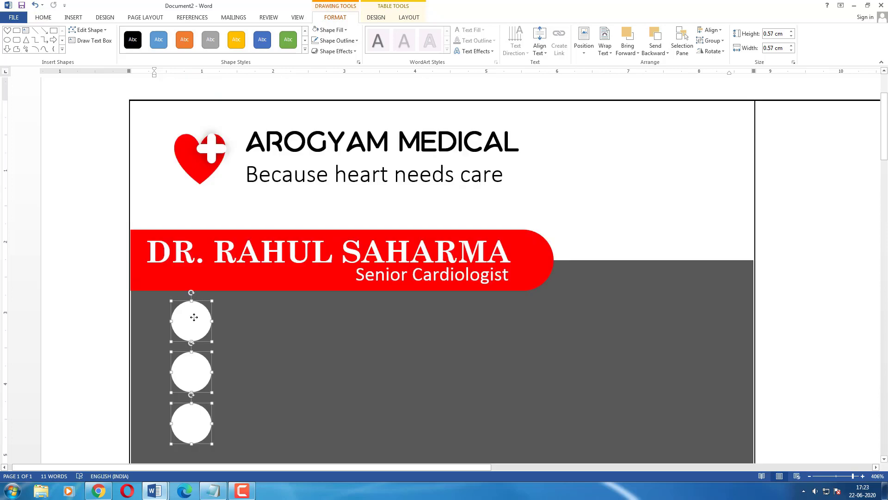
pyautogui.moveTo(193, 317); pyautogui.dragTo(195, 317)
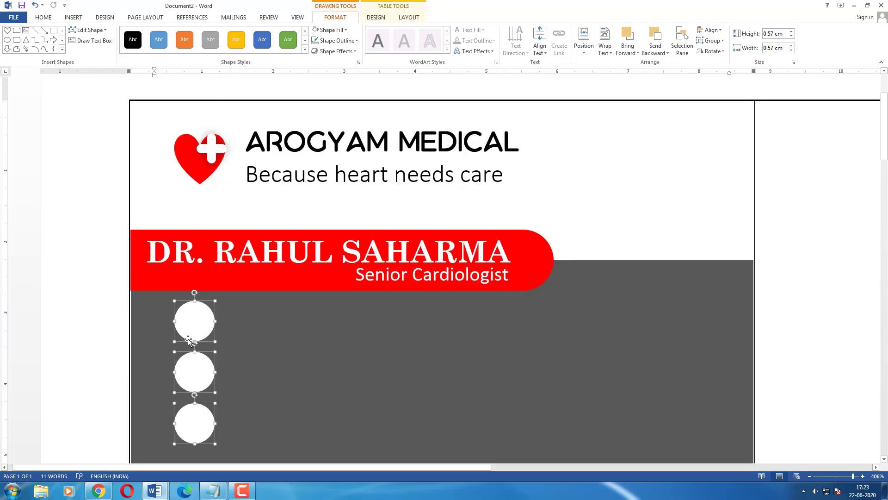
pyautogui.scroll(-3, 243, 340)
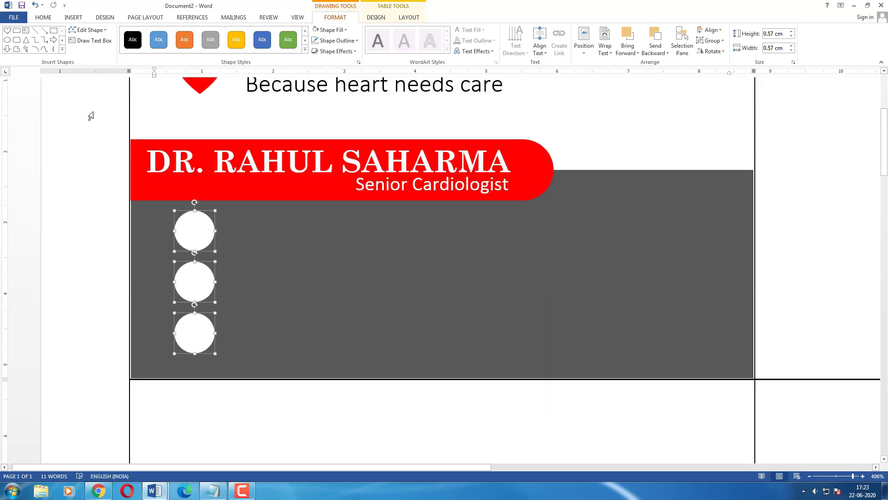
# Copy the Senior Cardiologist text box onto the gray band, enlarge it, and left-align its text.
pyautogui.click(236, 159)
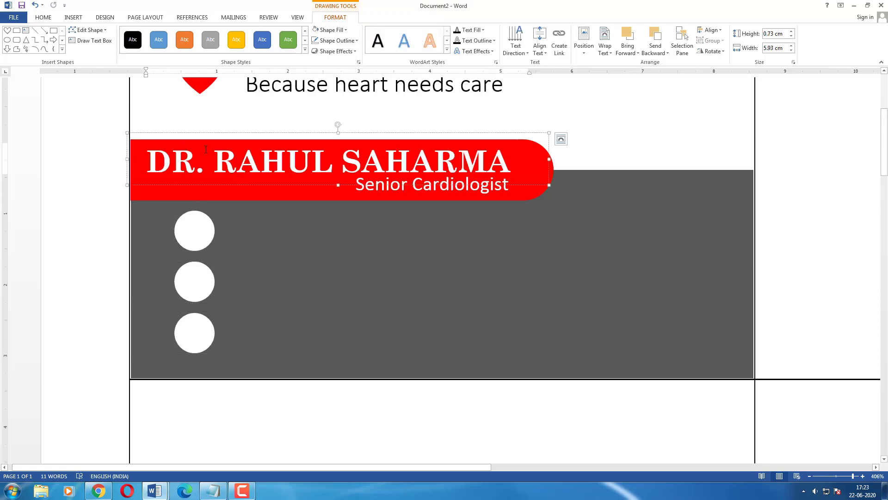
pyautogui.click(371, 187)
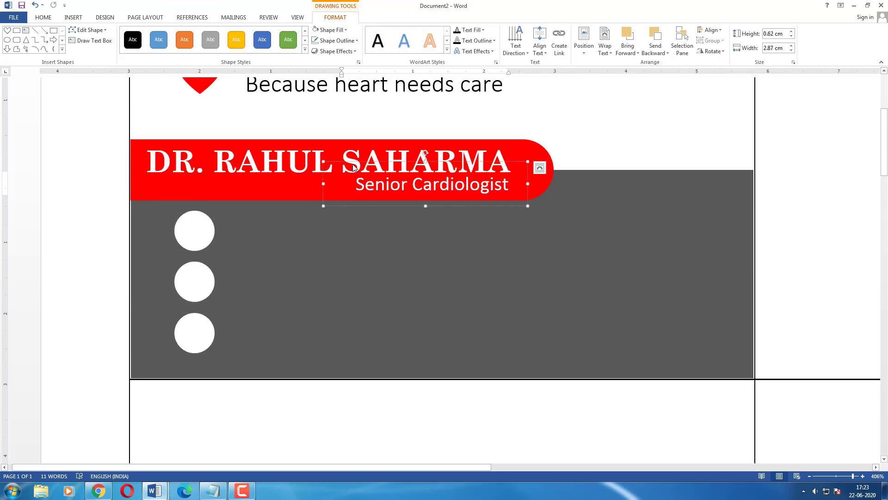
pyautogui.keyDown('ctrl'); pyautogui.moveTo(355, 165); pyautogui.dragTo(250, 207); pyautogui.keyUp('ctrl')
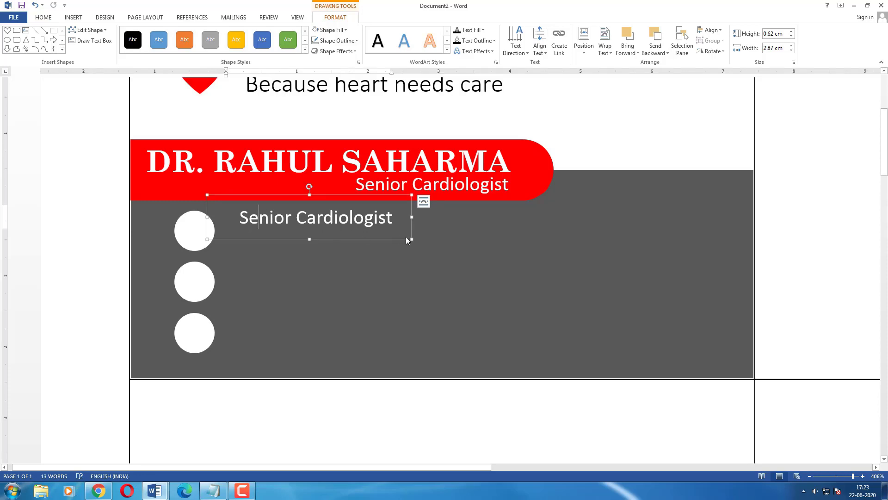
pyautogui.moveTo(411, 238); pyautogui.dragTo(518, 248)
pyautogui.click(47, 19)
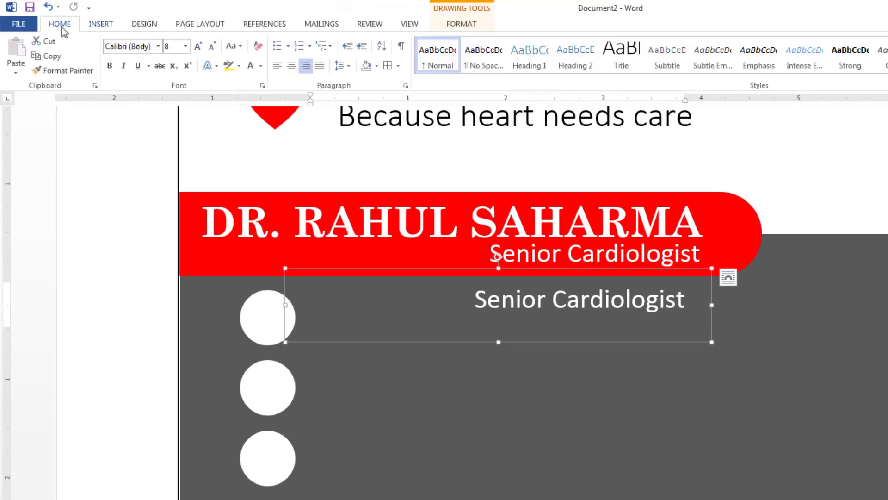
pyautogui.click(278, 66)
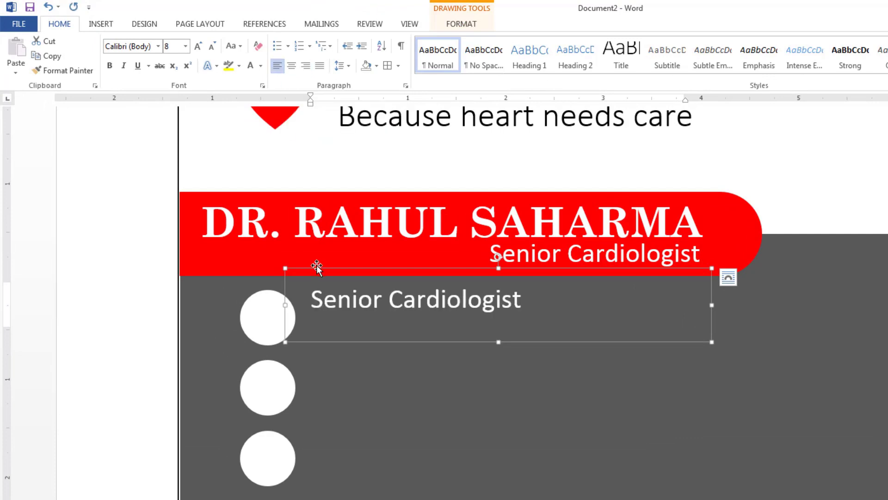
pyautogui.moveTo(300, 305); pyautogui.dragTo(301, 305)
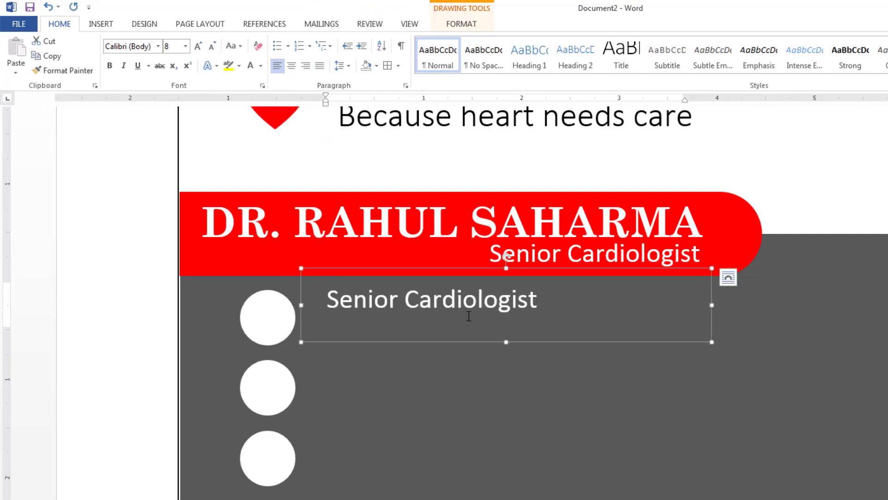
pyautogui.moveTo(507, 342); pyautogui.dragTo(507, 345)
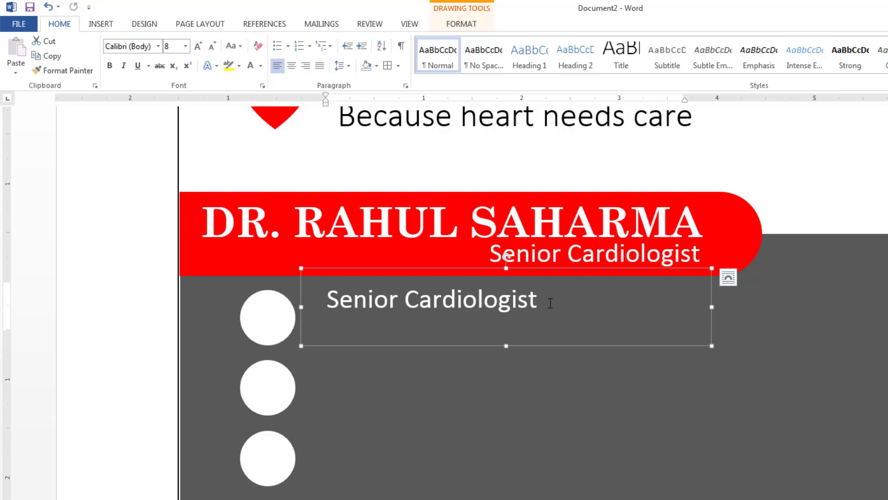
# Replace the copied text with two contact phone numbers on separate lines.
pyautogui.tripleClick(394, 299)
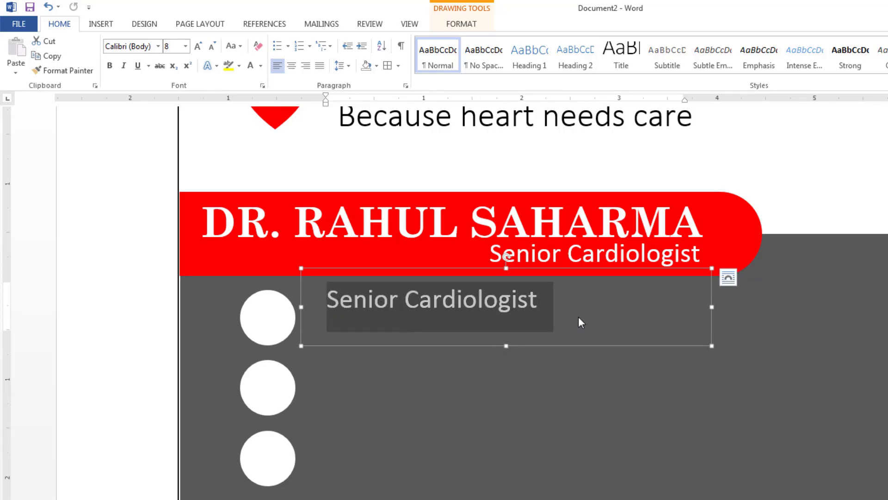
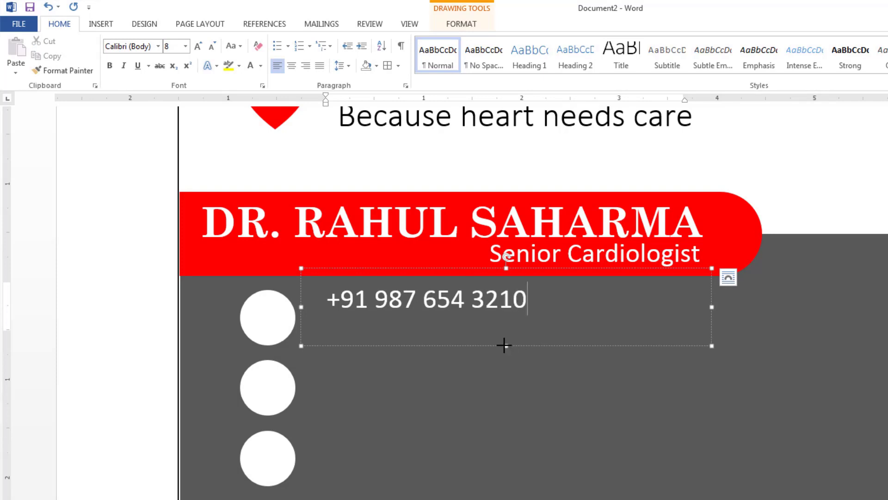
pyautogui.moveTo(504, 345); pyautogui.dragTo(504, 360)
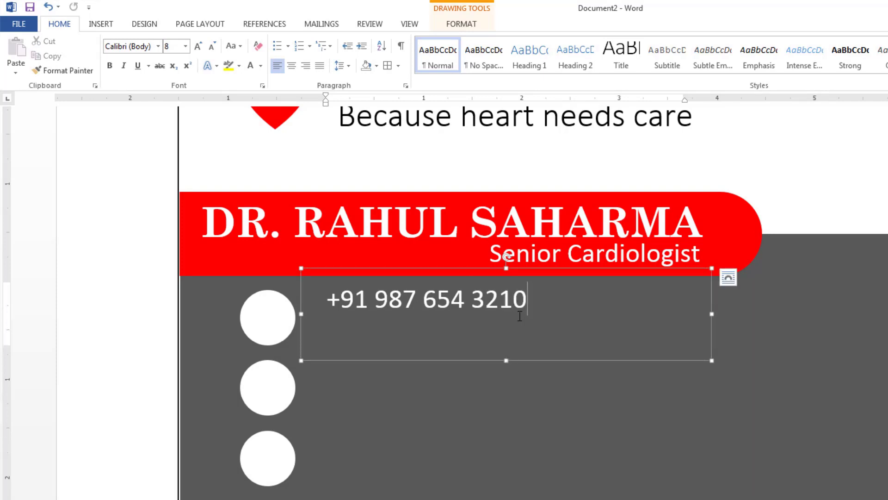
pyautogui.press('Return')
pyautogui.moveTo(505, 370); pyautogui.dragTo(506, 403)
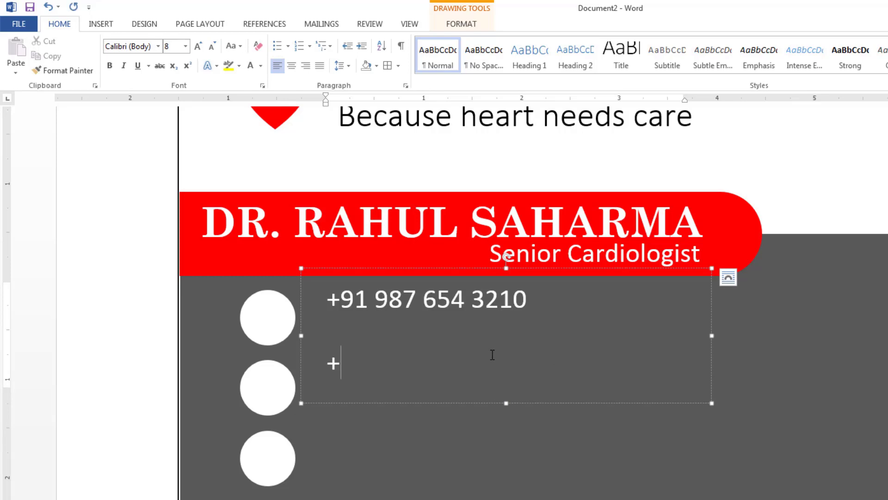
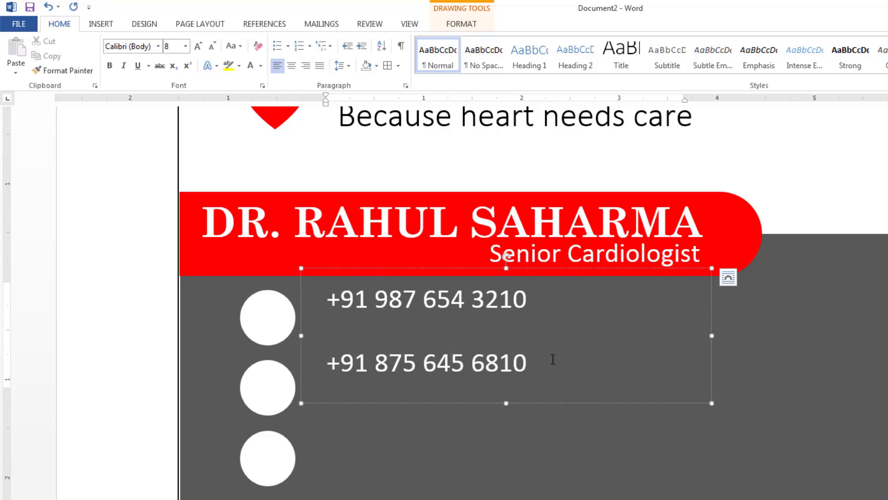
pyautogui.moveTo(551, 359); pyautogui.dragTo(327, 296)
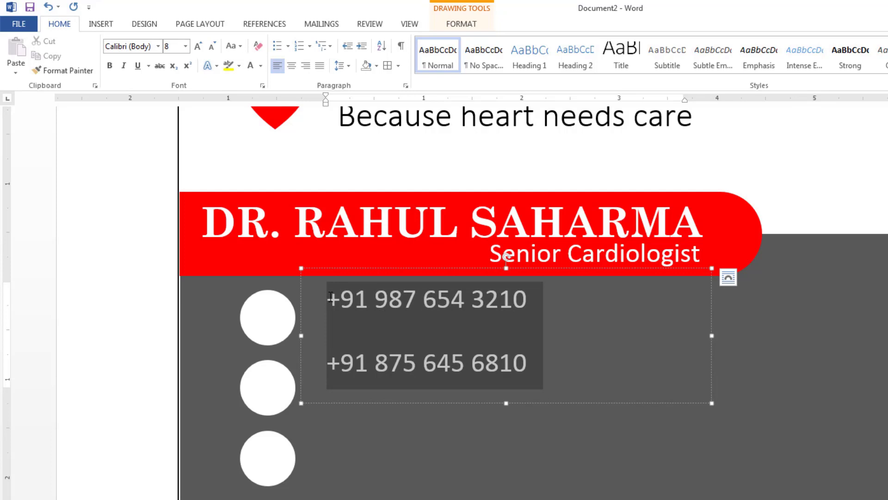
# Remove space after paragraphs, set the numbers in IcoMoon-Free, and lower the box slightly.
pyautogui.click(350, 66)
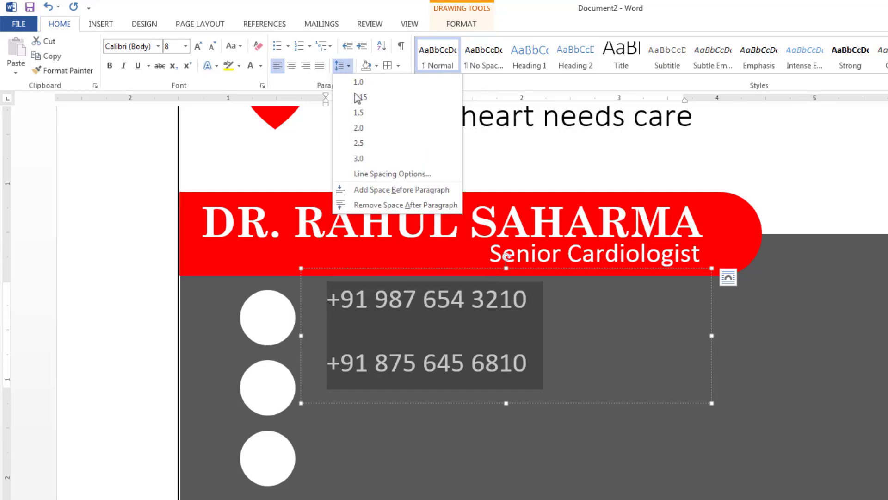
pyautogui.click(378, 205)
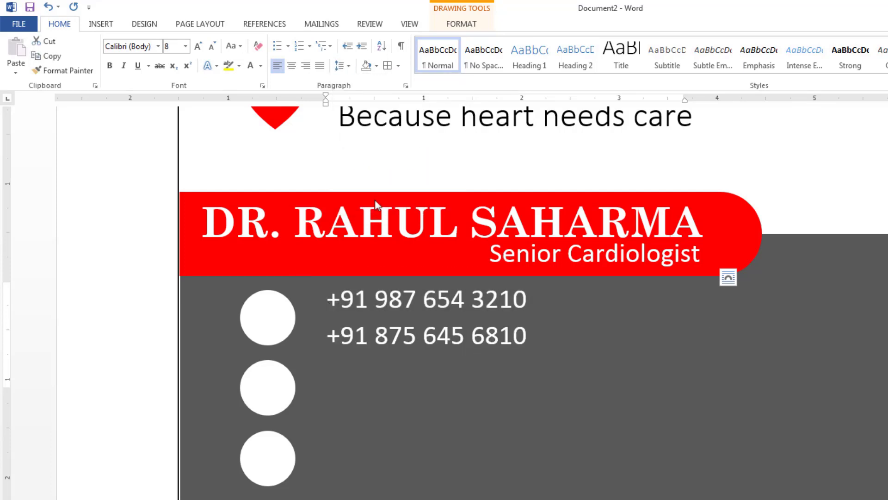
pyautogui.click(347, 66)
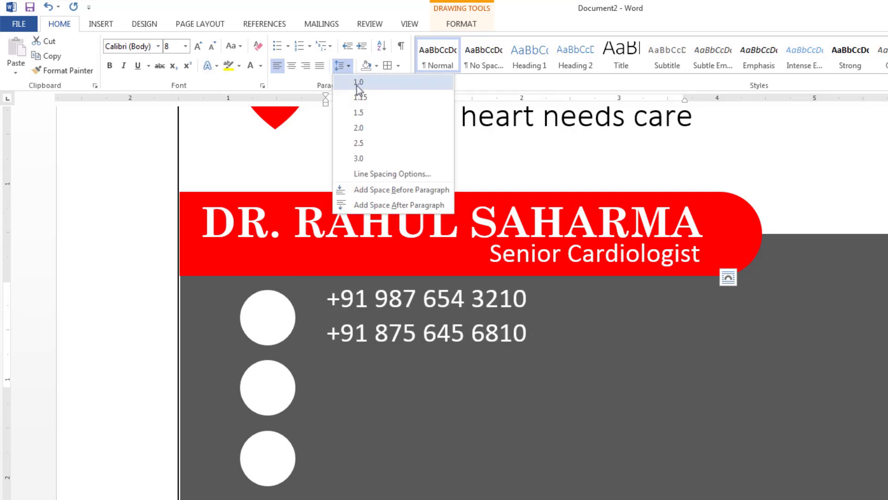
pyautogui.click(357, 83)
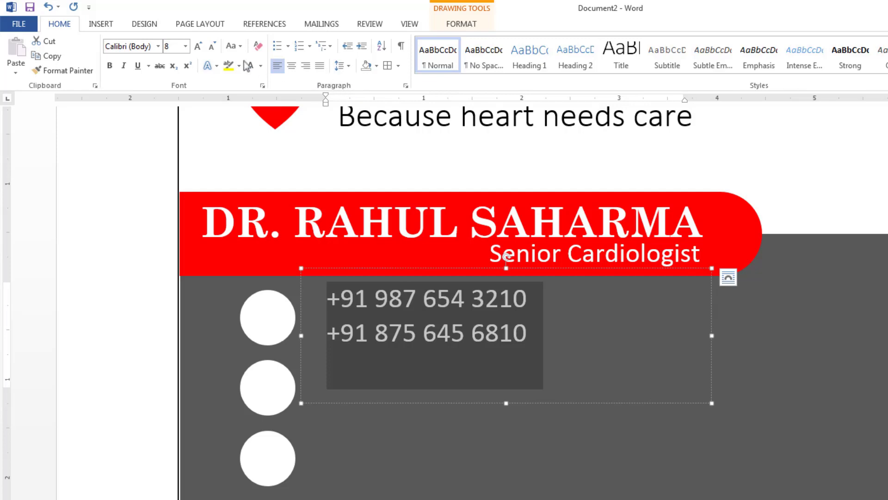
pyautogui.click(158, 46)
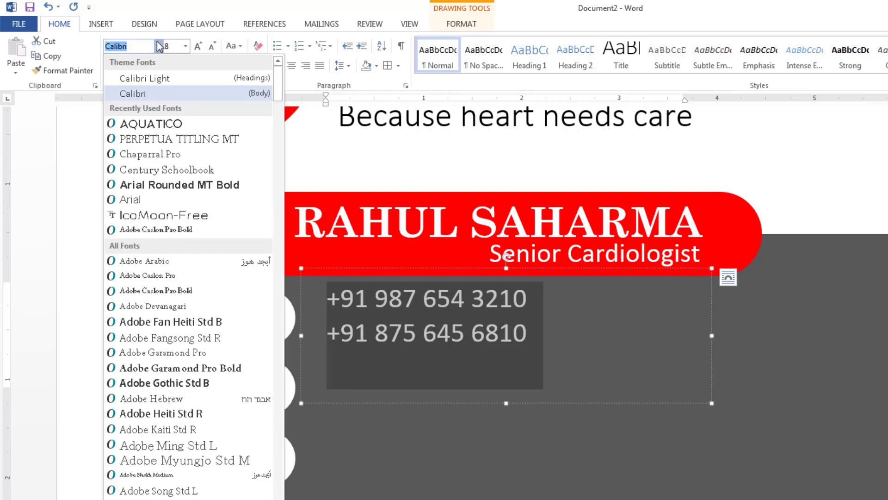
pyautogui.click(168, 216)
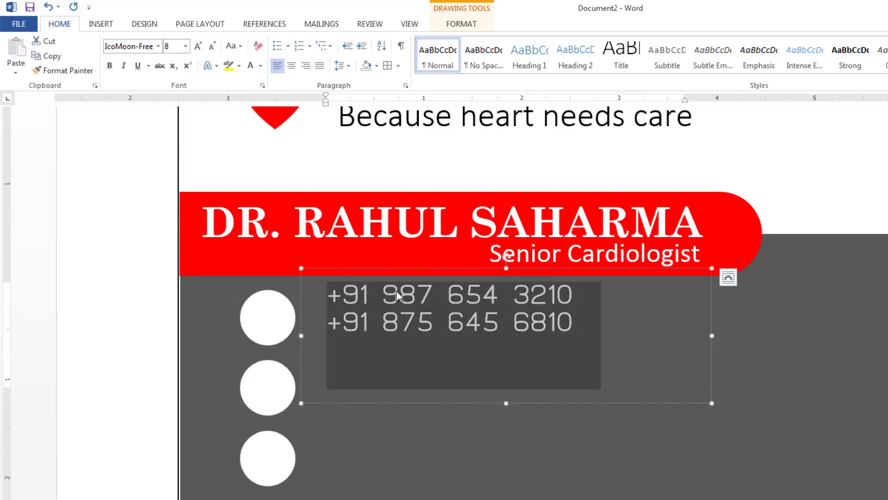
pyautogui.click(382, 268)
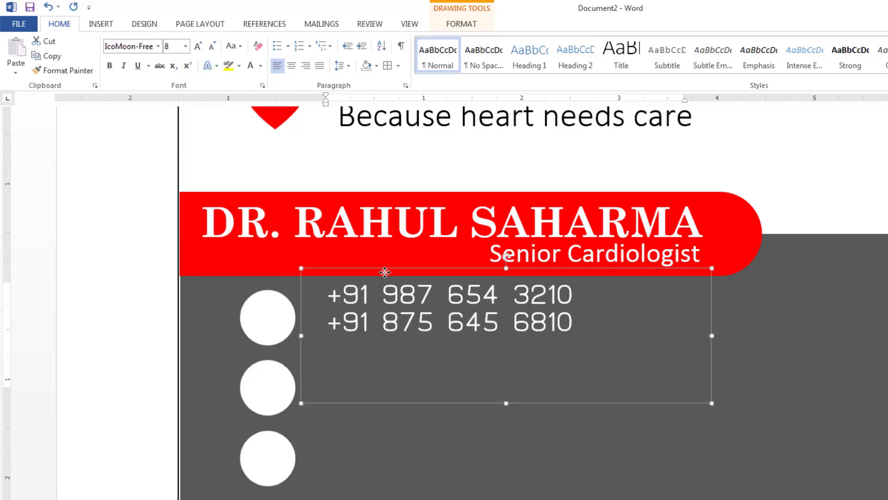
pyautogui.moveTo(382, 268); pyautogui.dragTo(382, 278)
# Replace the duplicate box's phone numbers with the doctor's e-mail address and fit it beside the middle circle.
pyautogui.click(389, 279)
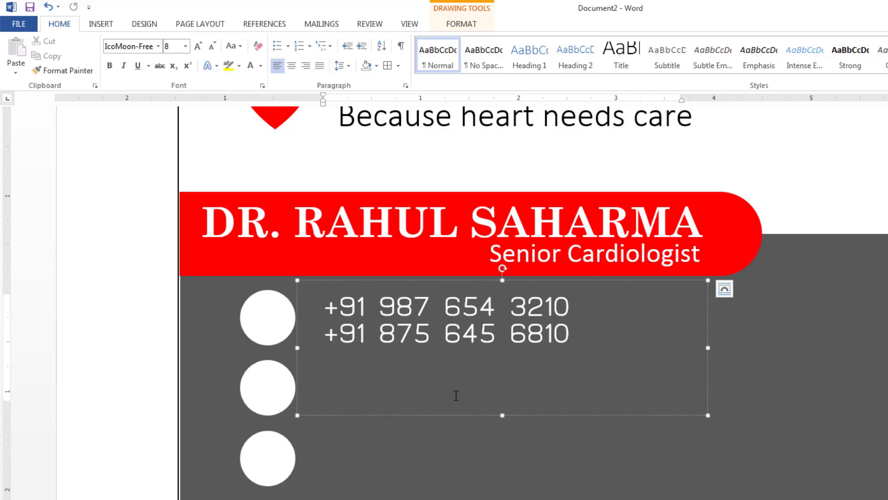
pyautogui.moveTo(501, 415); pyautogui.dragTo(466, 421)
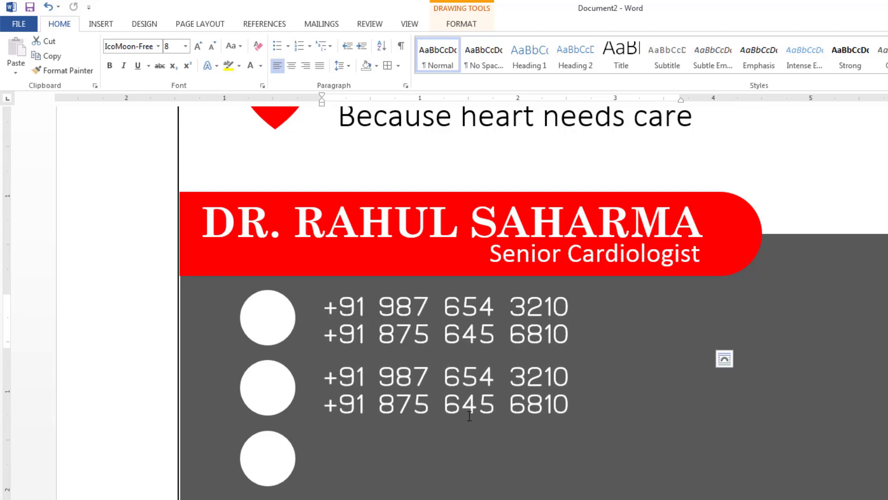
pyautogui.click(462, 403)
pyautogui.moveTo(555, 404); pyautogui.dragTo(372, 360)
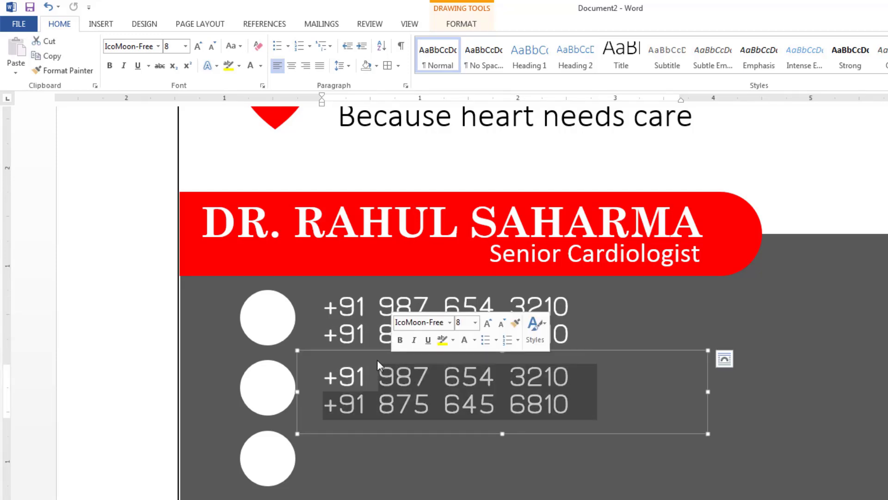
pyautogui.write('+91')
pyautogui.press('BackSpace')
pyautogui.press('BackSpace')
pyautogui.press('BackSpace')
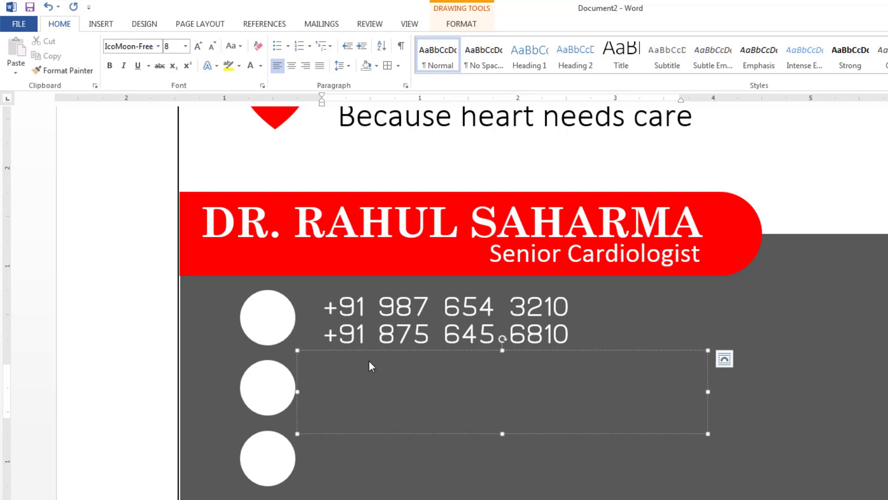
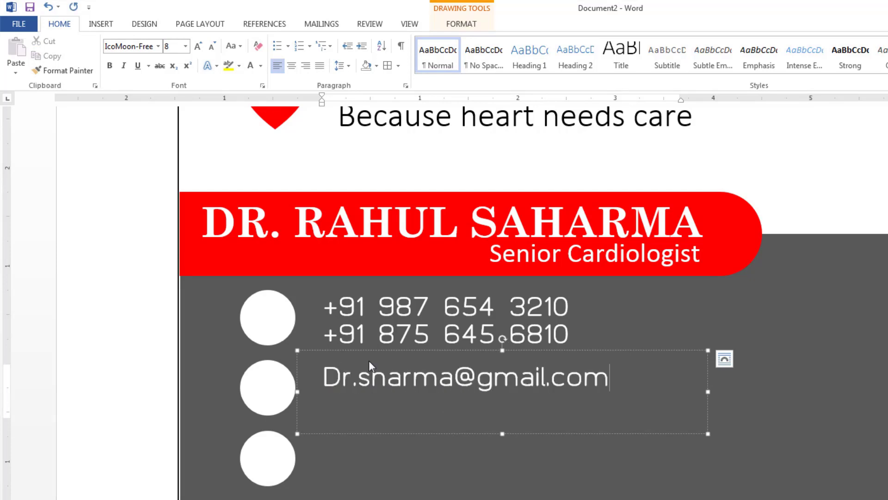
pyautogui.moveTo(499, 434); pyautogui.dragTo(500, 415)
pyautogui.moveTo(467, 351); pyautogui.dragTo(481, 426)
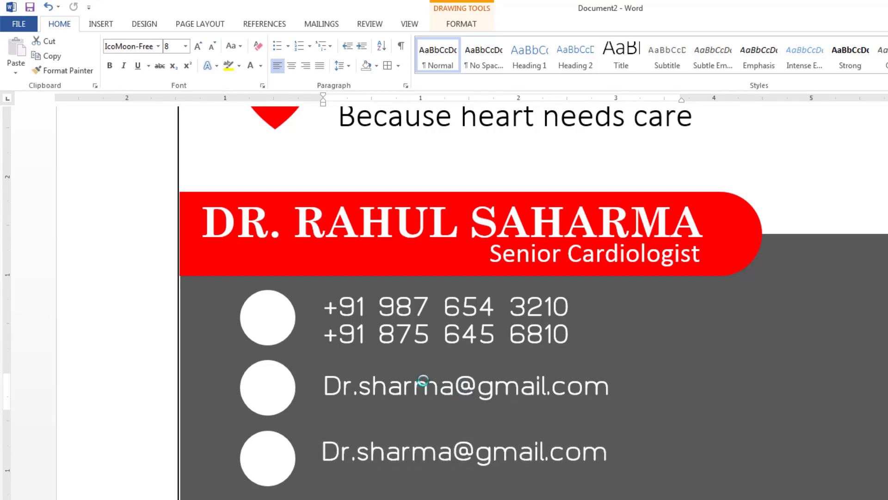
# Widen the bottom text box and replace its e-mail with the postal address.
pyautogui.moveTo(406, 425); pyautogui.dragTo(408, 414)
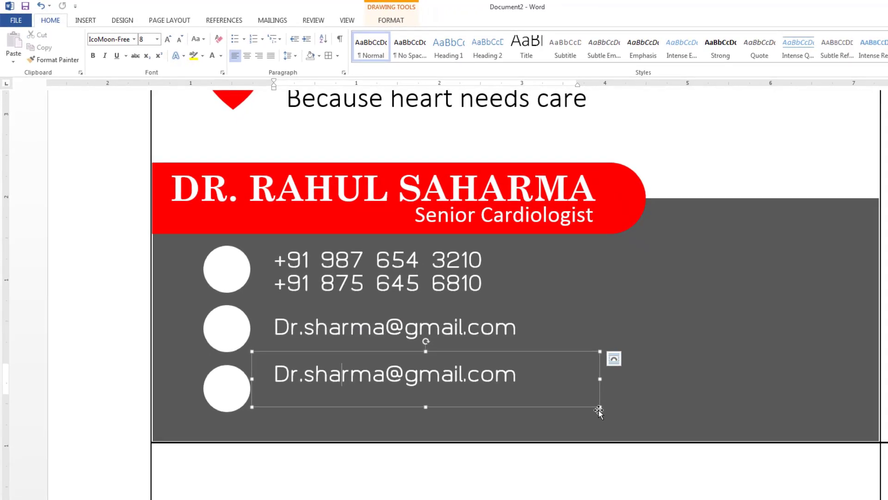
pyautogui.moveTo(599, 405); pyautogui.dragTo(683, 439)
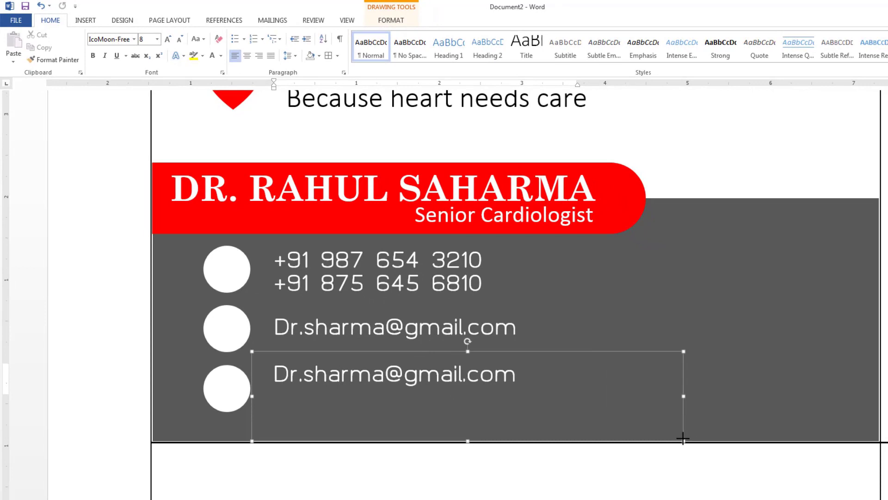
pyautogui.click(568, 380)
pyautogui.press('BackSpace')
pyautogui.press('BackSpace')
pyautogui.press('BackSpace')
pyautogui.press('BackSpace')
pyautogui.press('BackSpace')
pyautogui.press('BackSpace')
pyautogui.press('BackSpace')
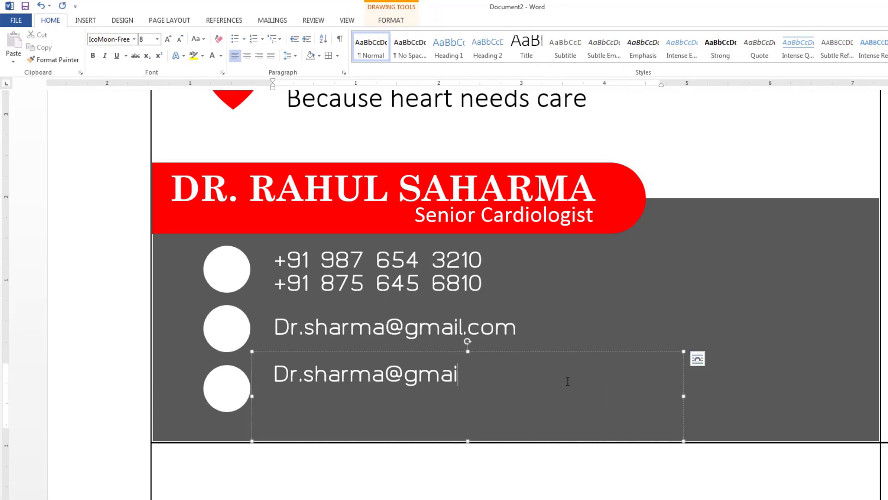
pyautogui.press('BackSpace')
pyautogui.press('BackSpace')
pyautogui.press('BackSpace')
pyautogui.press('BackSpace')
pyautogui.press('BackSpace')
pyautogui.press('BackSpace')
pyautogui.press('BackSpace')
pyautogui.press('BackSpace')
pyautogui.press('BackSpace')
pyautogui.press('BackSpace')
pyautogui.press('BackSpace')
pyautogui.press('BackSpace')
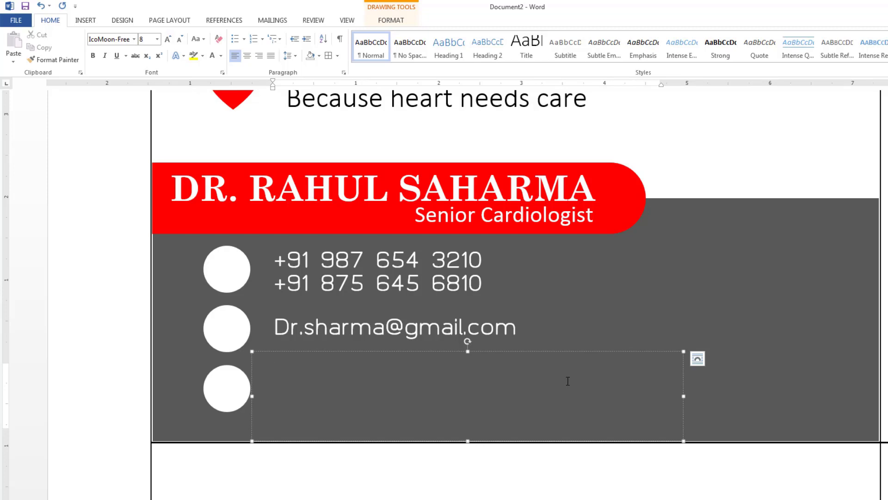
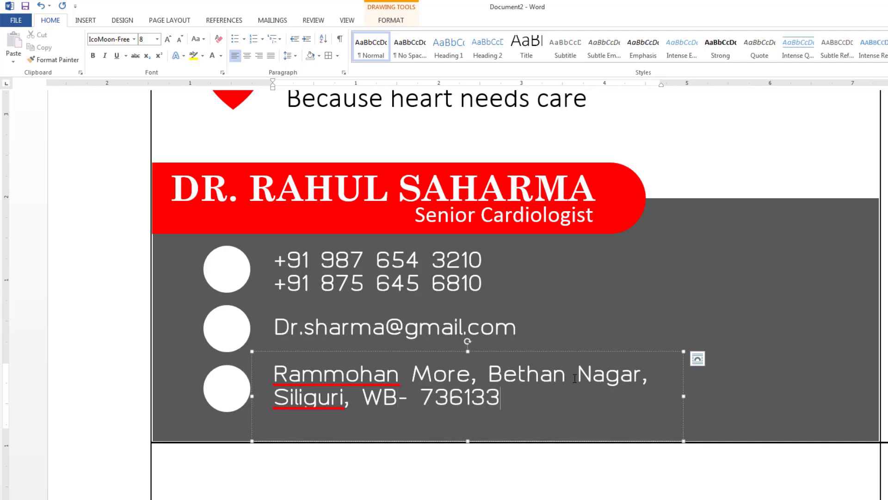
# Ignore All on the two flagged address words and shorten the box to two lines.
pyautogui.rightClick(388, 370)
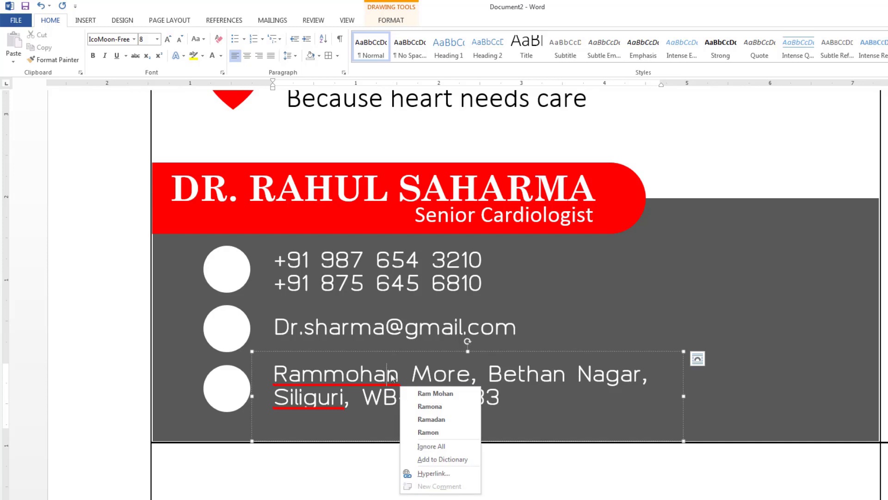
pyautogui.click(430, 446)
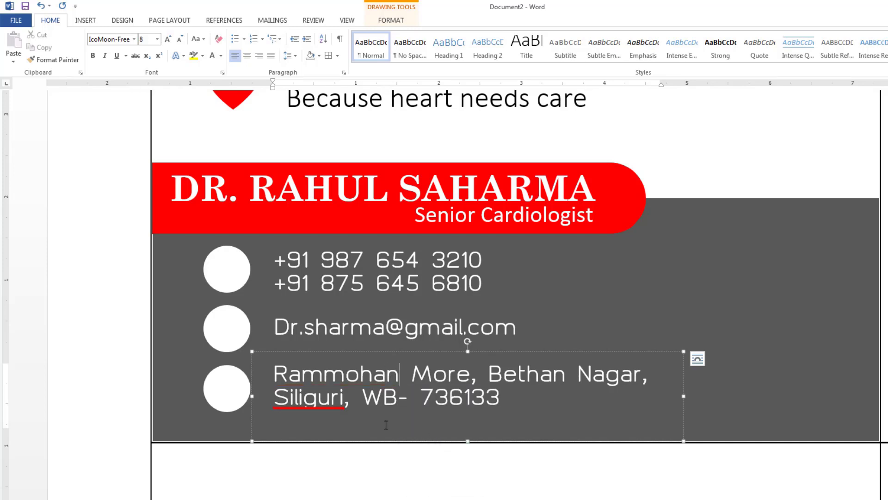
pyautogui.rightClick(324, 402)
pyautogui.click(360, 437)
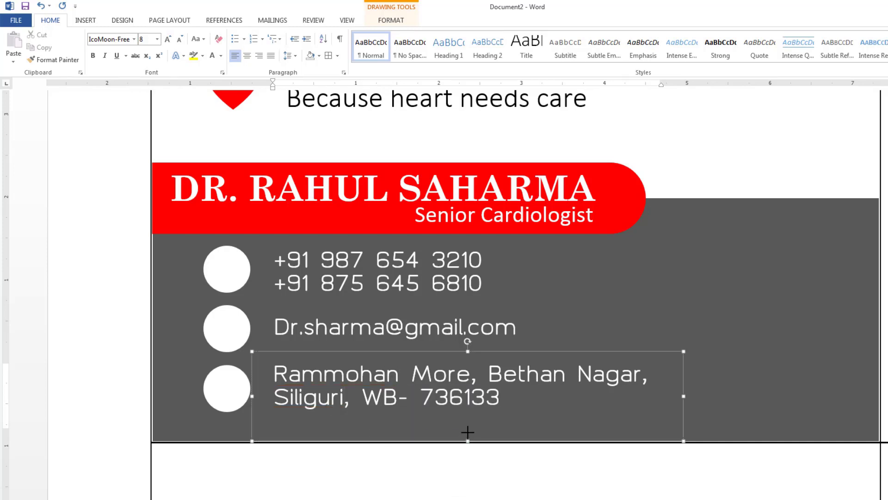
pyautogui.moveTo(467, 432); pyautogui.dragTo(469, 423)
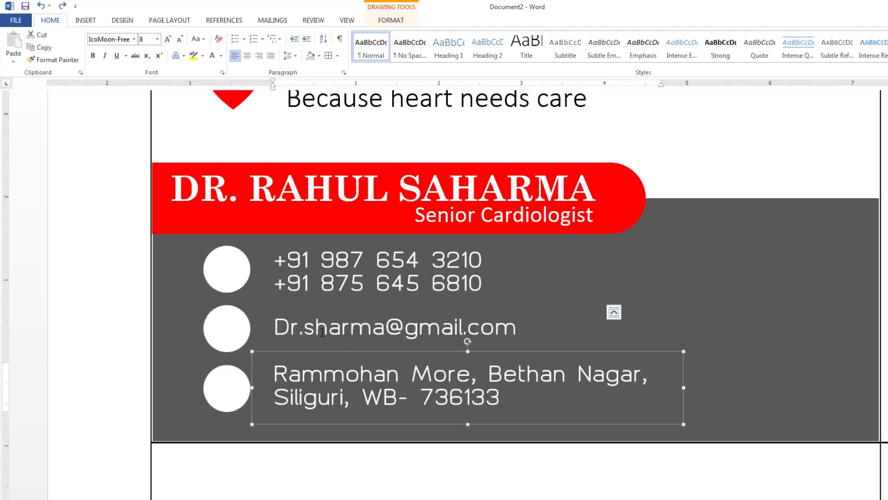
# Duplicate the e-mail text box and delete the copied e-mail text.
pyautogui.click(307, 305)
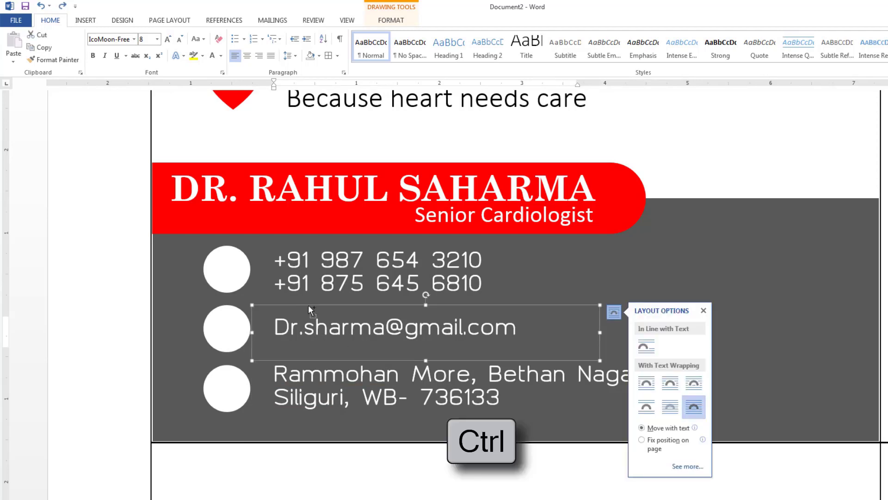
pyautogui.moveTo(308, 306); pyautogui.dragTo(522, 246)
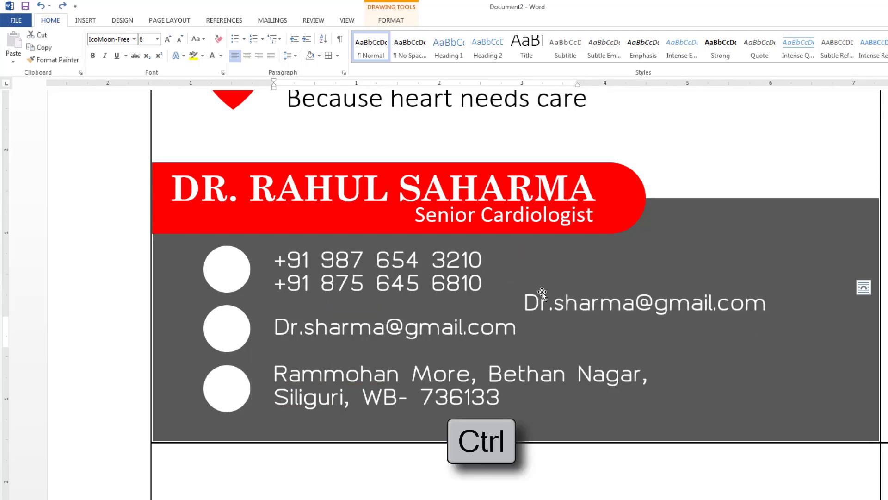
pyautogui.moveTo(767, 303); pyautogui.dragTo(531, 310)
pyautogui.press('BackSpace')
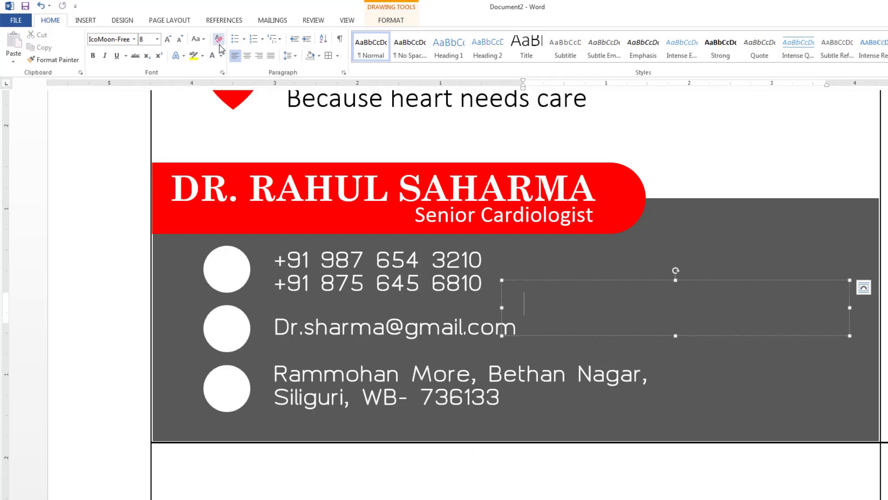
# Give the empty box black text, narrow it, and place it over the top white circle.
pyautogui.click(221, 56)
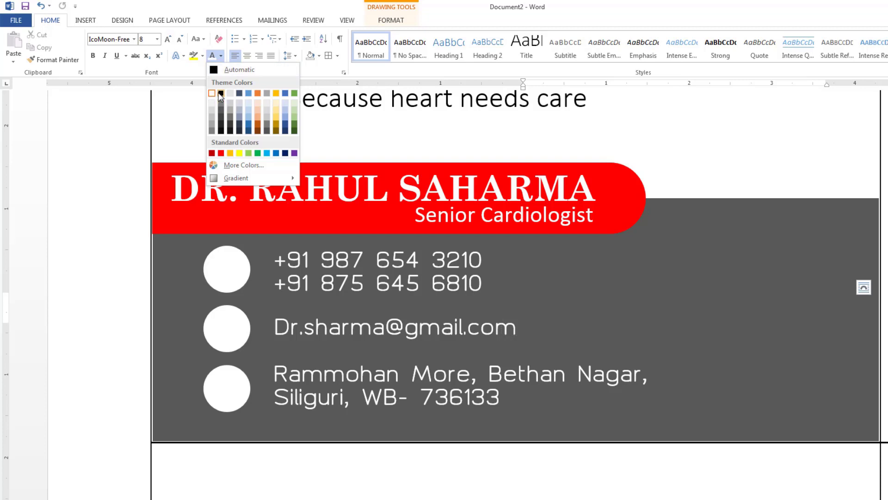
pyautogui.click(221, 93)
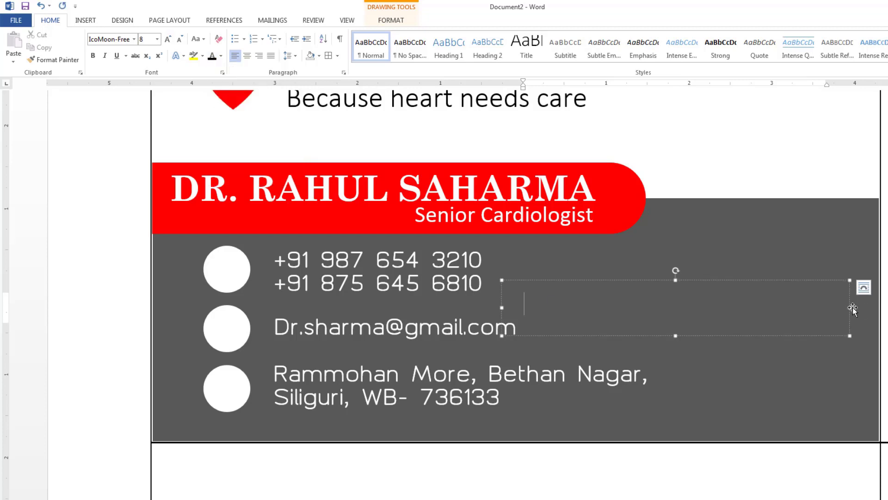
pyautogui.moveTo(850, 308); pyautogui.dragTo(571, 309)
pyautogui.moveTo(518, 279); pyautogui.dragTo(225, 245)
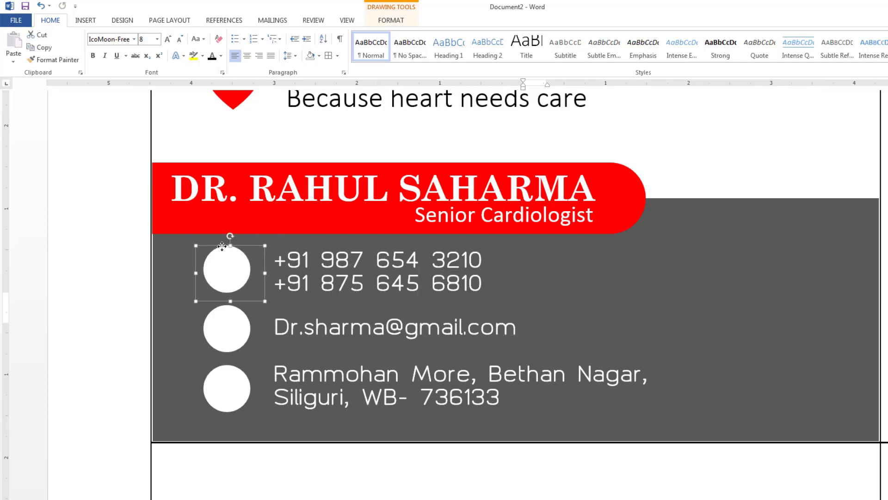
# With the caret in the top circle's text box, open the More Symbols dialog from Insert > Symbol.
pyautogui.click(216, 253)
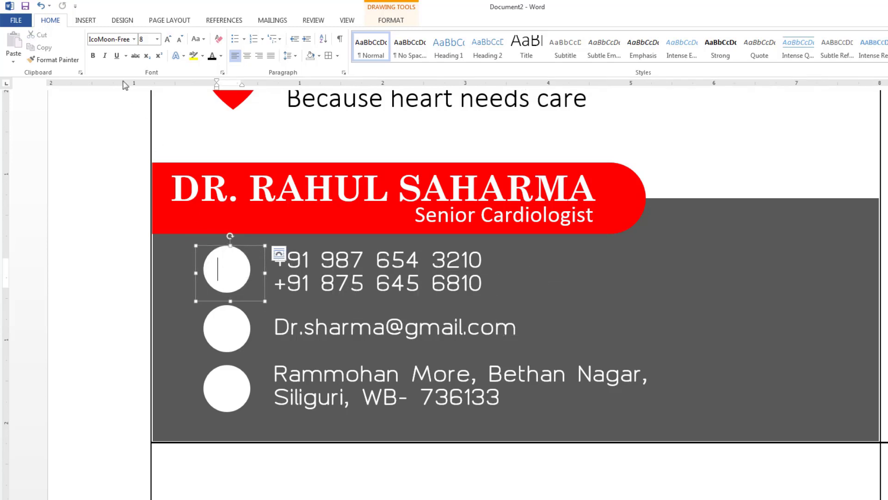
pyautogui.click(89, 22)
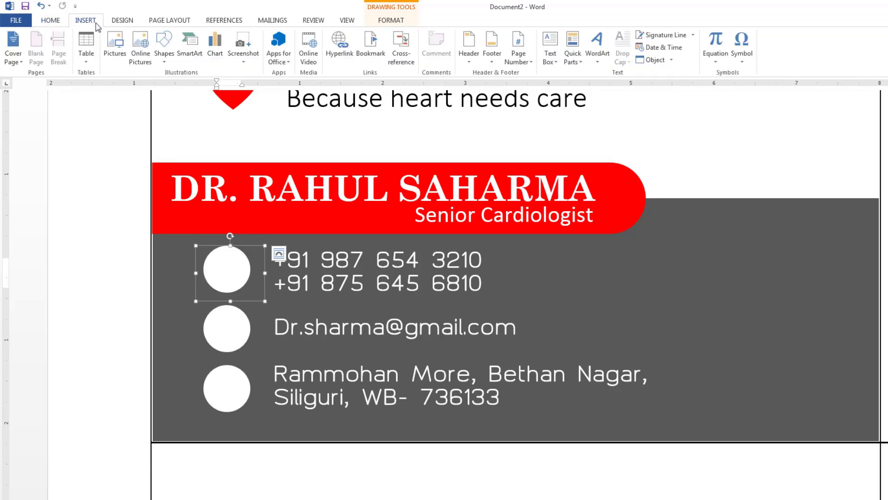
pyautogui.click(742, 56)
pyautogui.click(761, 140)
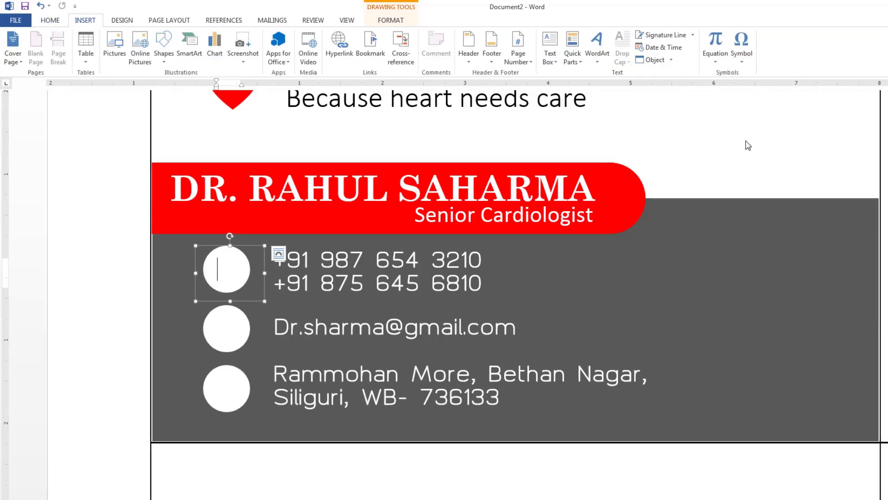
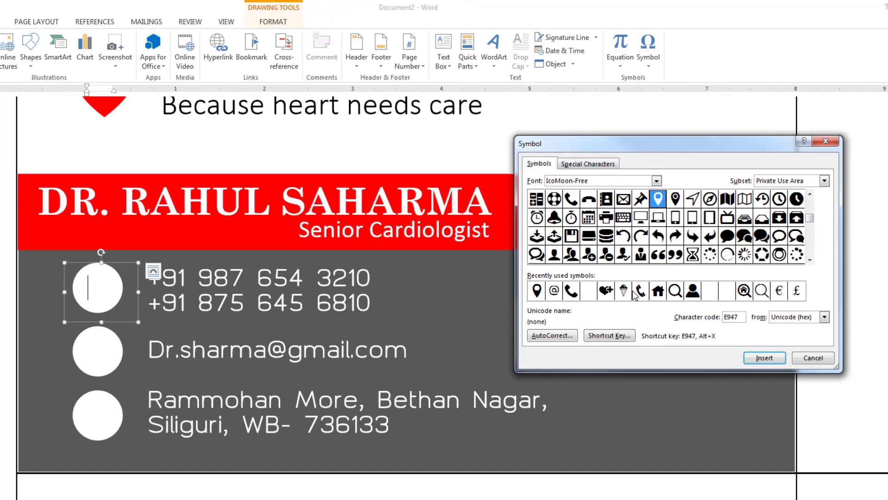
# Insert the IcoMoon-Free phone symbol into the first white circle beside the phone numbers.
pyautogui.click(573, 202)
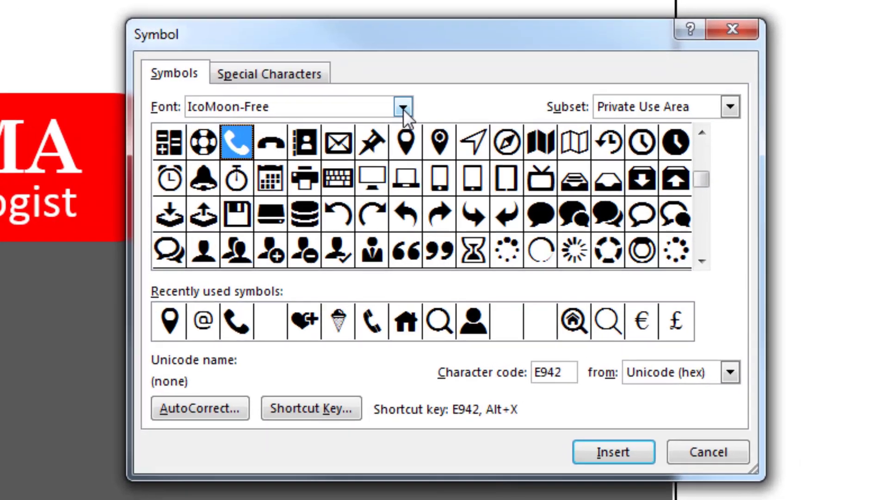
pyautogui.click(657, 180)
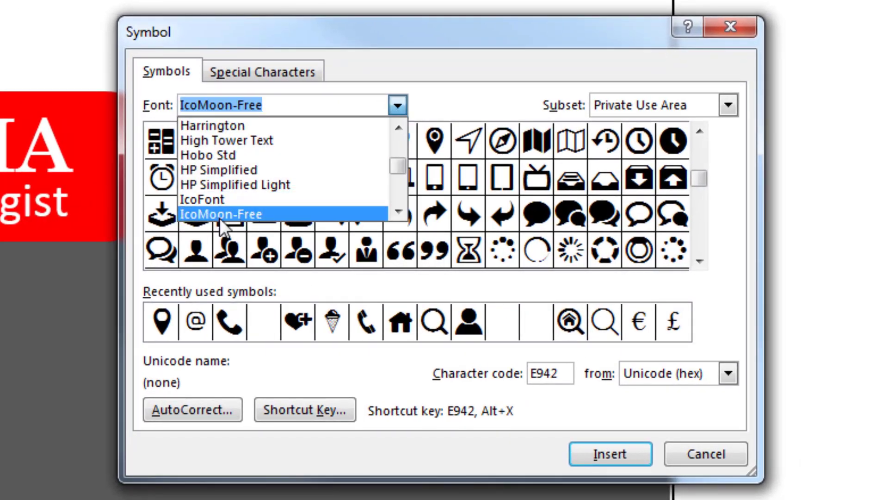
pyautogui.click(239, 214)
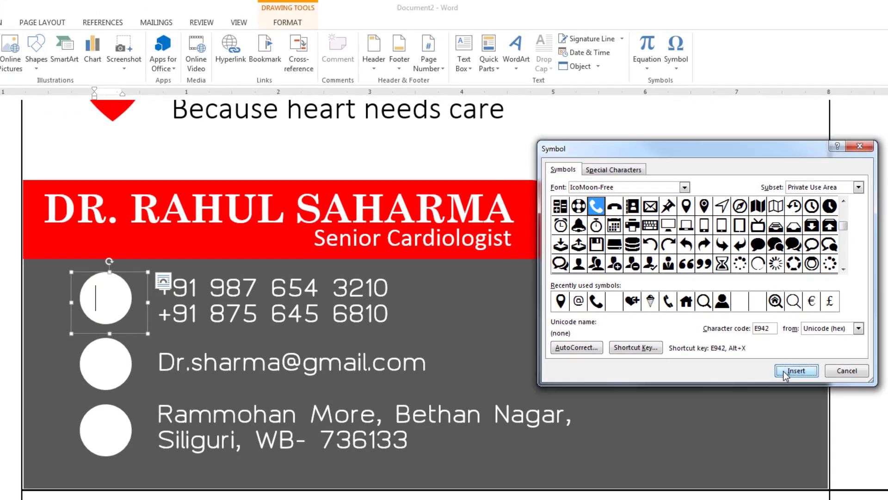
pyautogui.click(779, 374)
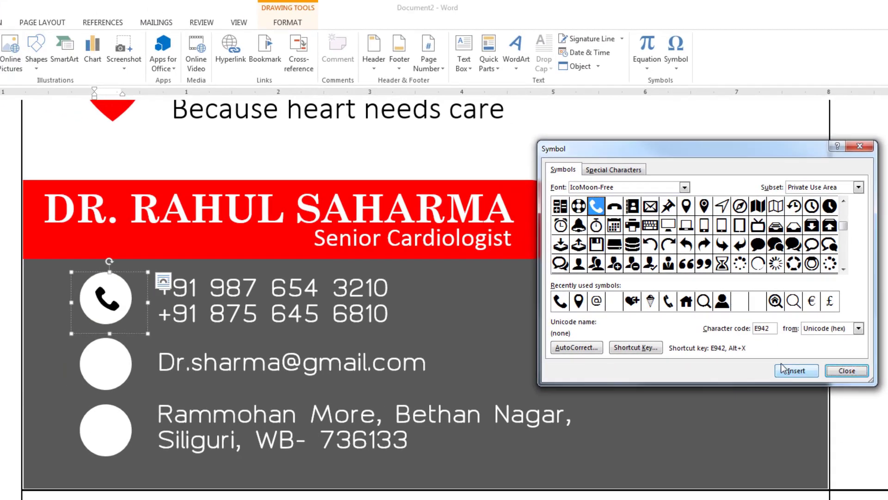
pyautogui.click(847, 370)
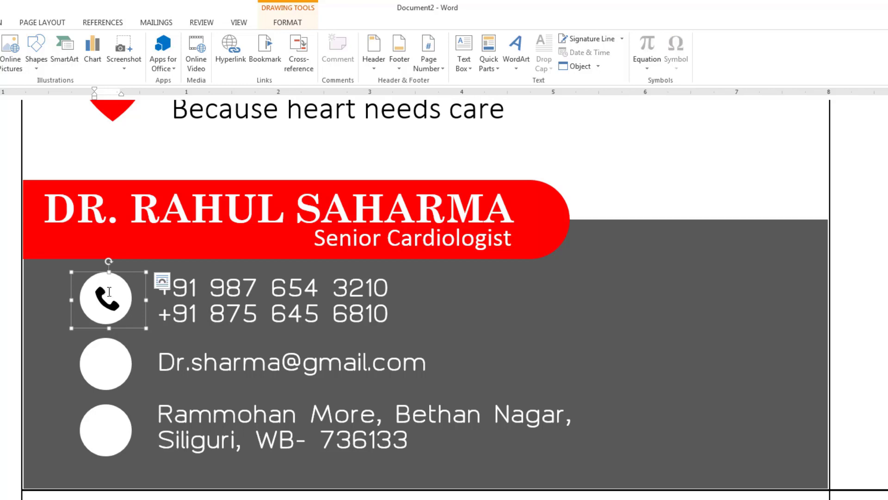
# Enlarge the phone glyph by two font sizes, undoing an accidental box move.
pyautogui.moveTo(121, 298); pyautogui.dragTo(73, 281)
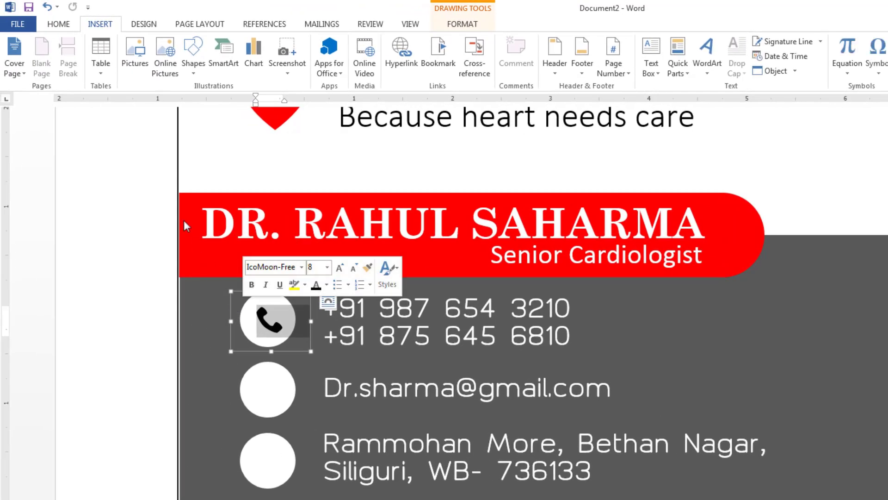
pyautogui.click(68, 27)
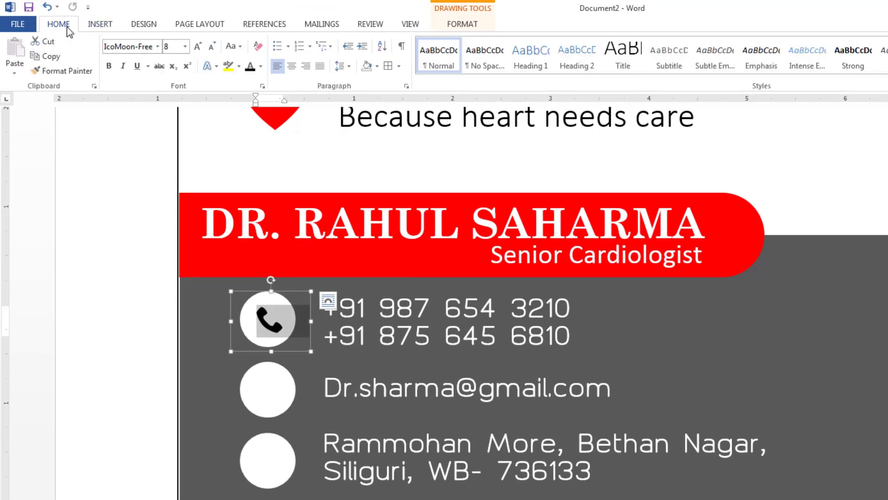
pyautogui.click(198, 47)
pyautogui.click(198, 46)
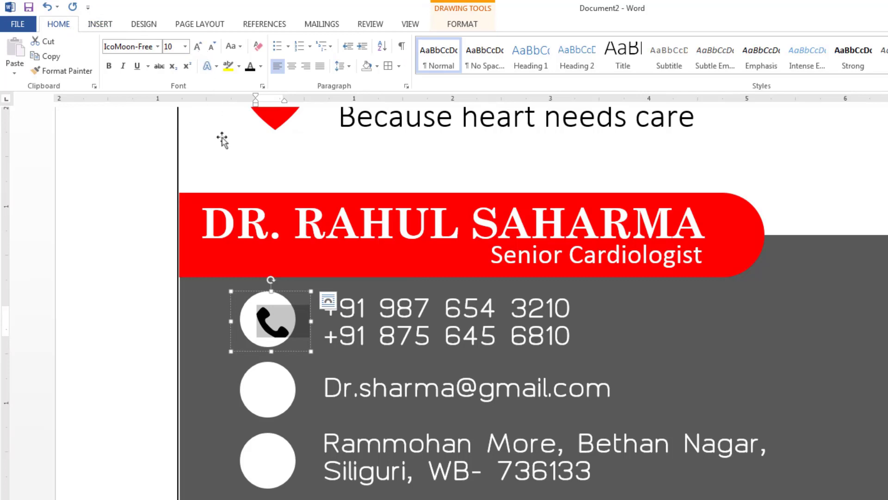
pyautogui.moveTo(273, 352); pyautogui.dragTo(273, 359)
pyautogui.moveTo(254, 294); pyautogui.dragTo(249, 286)
pyautogui.hotkey('ctrl', 'z')
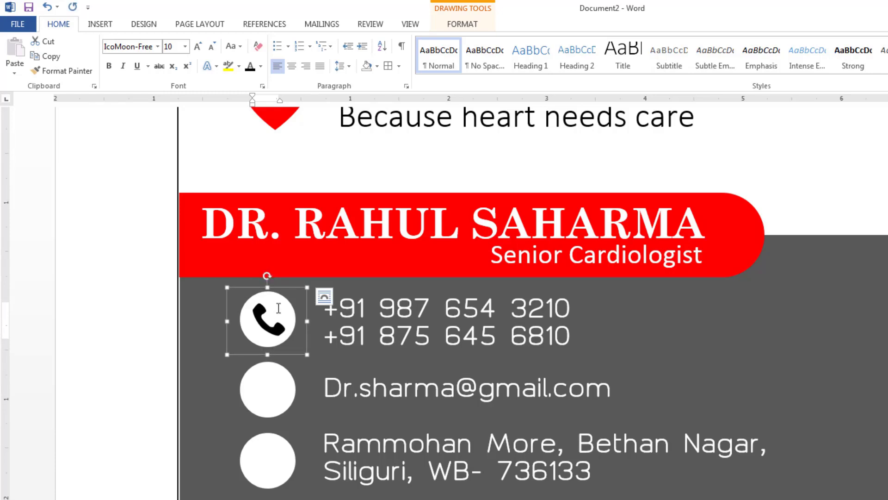
# Colour the phone glyph Black, Text 1, Lighter 25% grey and place a duplicate in the email circle.
pyautogui.moveTo(288, 319); pyautogui.dragTo(254, 320)
pyautogui.click(260, 66)
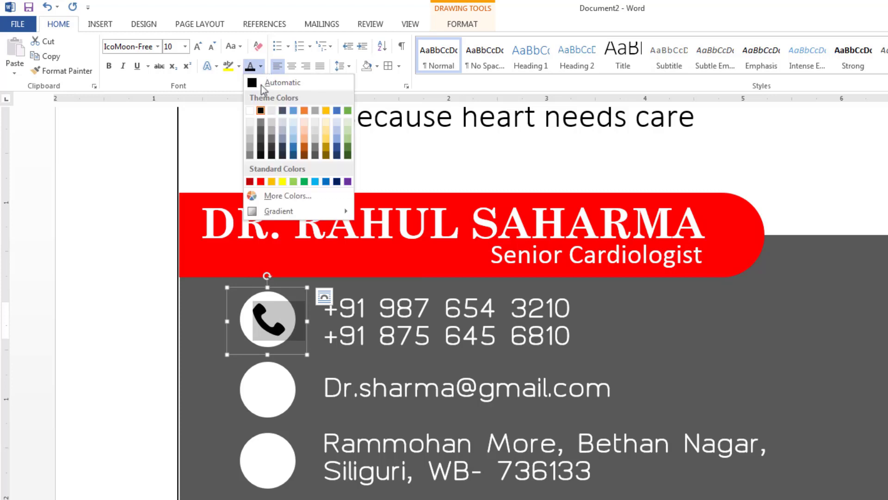
pyautogui.click(261, 134)
pyautogui.hotkey('ctrl', 'd')
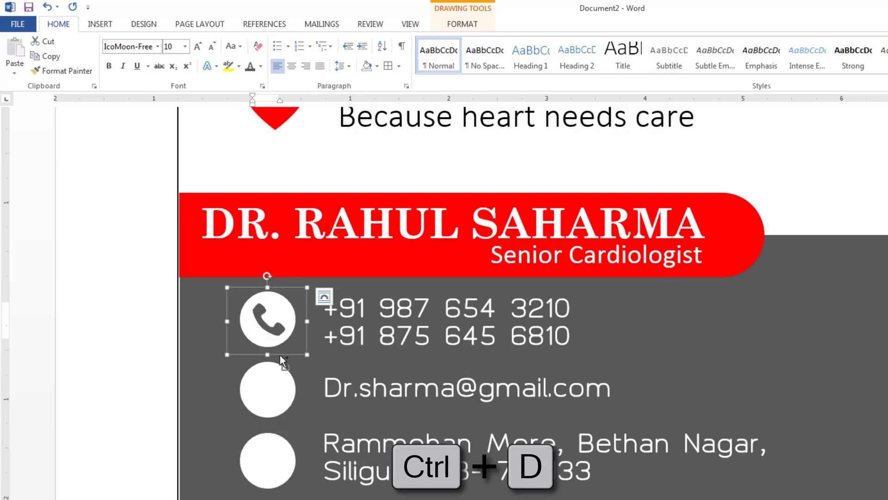
pyautogui.moveTo(280, 354); pyautogui.dragTo(276, 422)
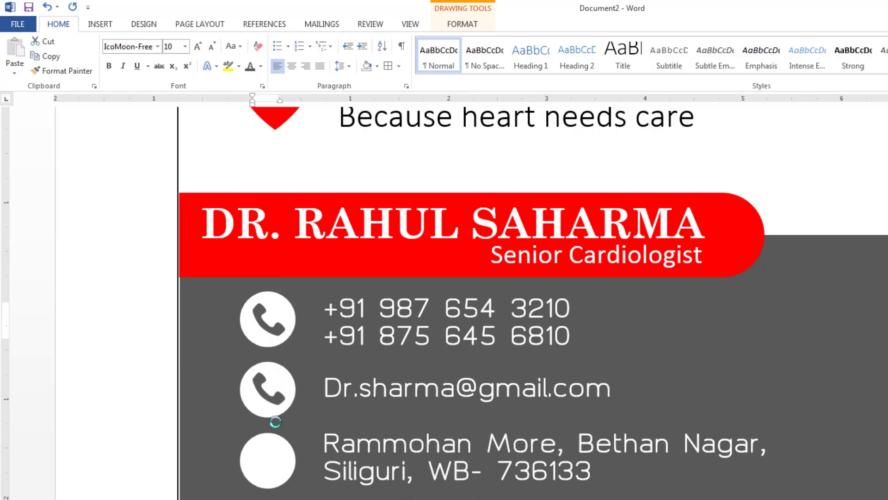
# Replace the copied glyph with a bold size-12 @ symbol and nudge it left.
pyautogui.doubleClick(261, 393)
pyautogui.write('@')
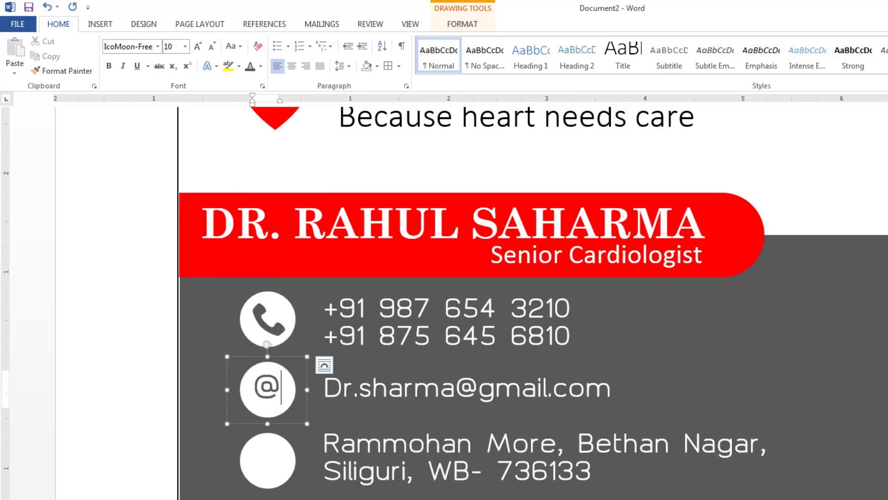
pyautogui.moveTo(287, 395); pyautogui.dragTo(254, 384)
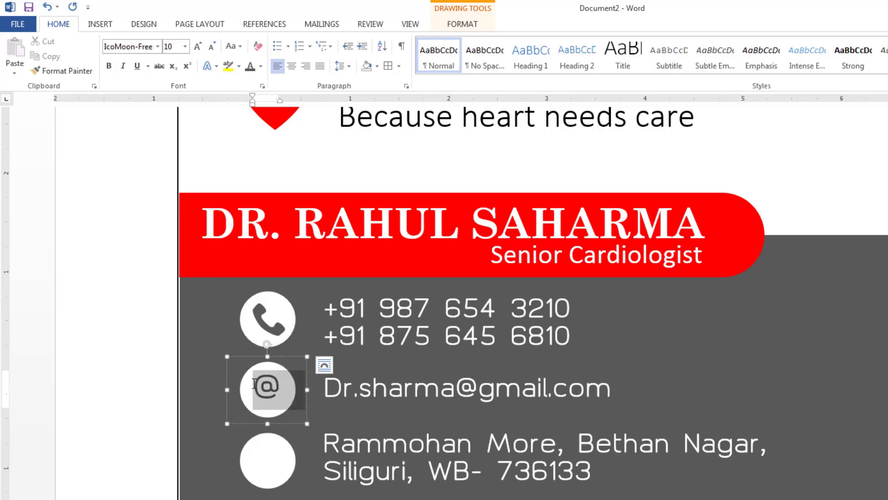
pyautogui.click(109, 67)
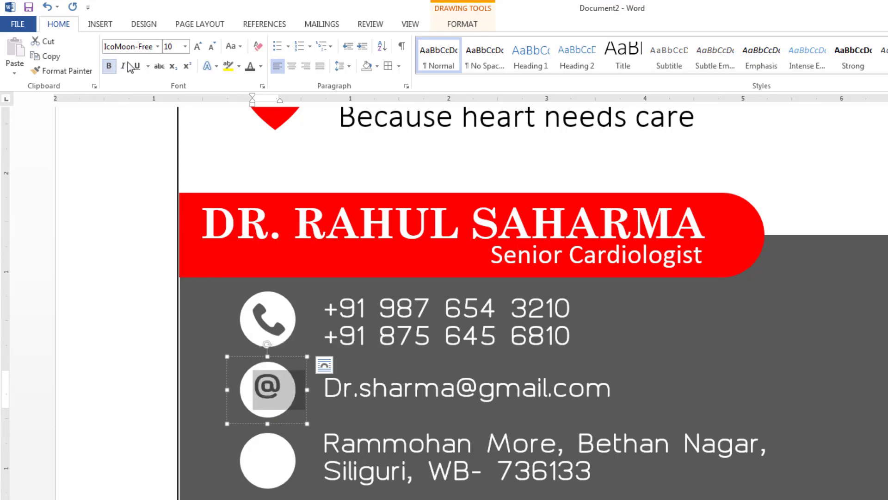
pyautogui.click(198, 47)
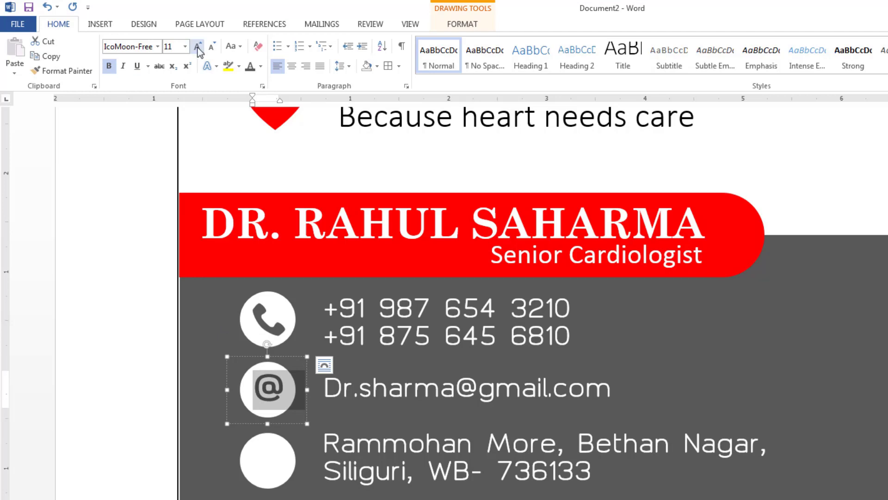
pyautogui.click(198, 46)
pyautogui.click(238, 355)
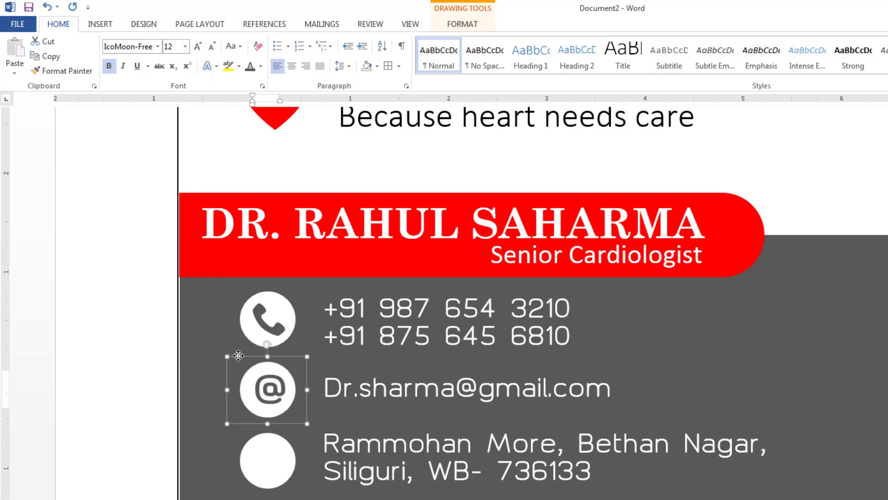
pyautogui.moveTo(238, 355); pyautogui.dragTo(235, 355)
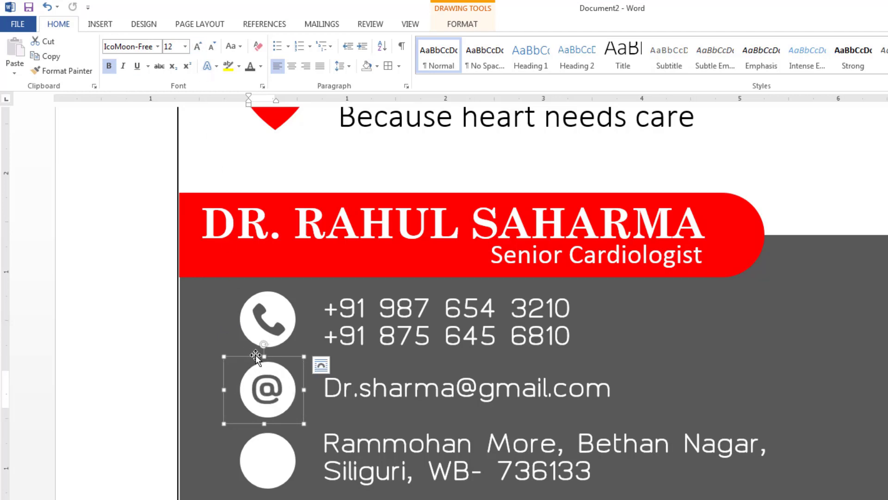
# Place another copy of the phone icon box in the third circle.
pyautogui.click(276, 320)
pyautogui.click(247, 409)
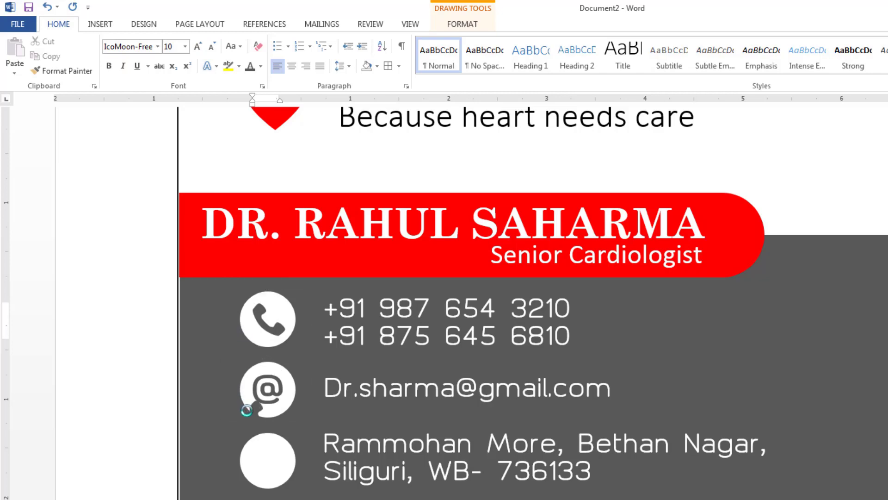
pyautogui.moveTo(247, 410); pyautogui.dragTo(276, 454)
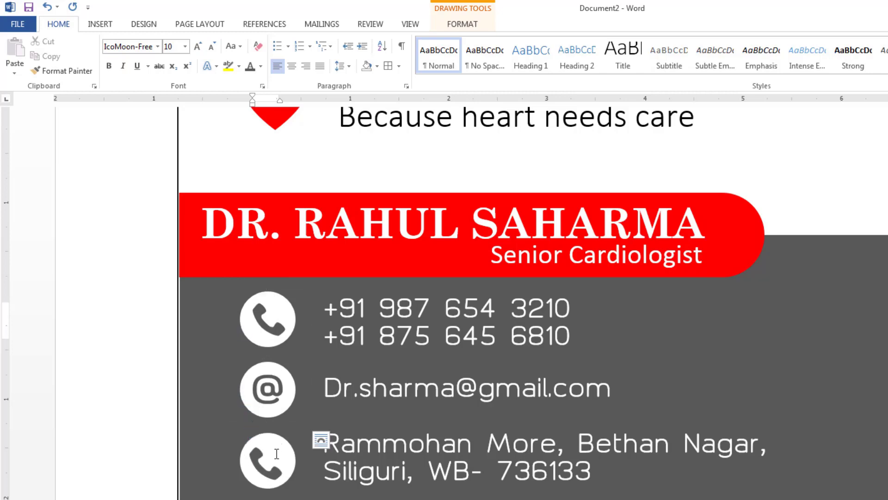
# Swap the third circle's phone glyph for a location pin from More Symbols.
pyautogui.doubleClick(277, 453)
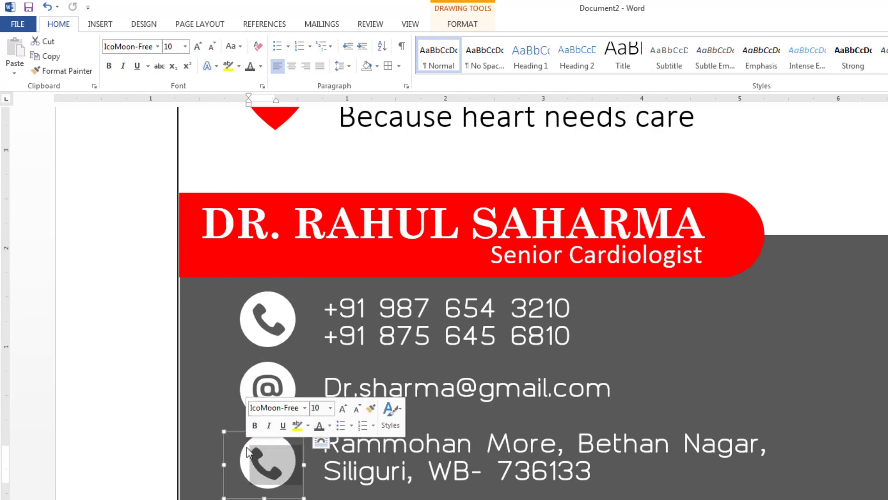
pyautogui.click(100, 24)
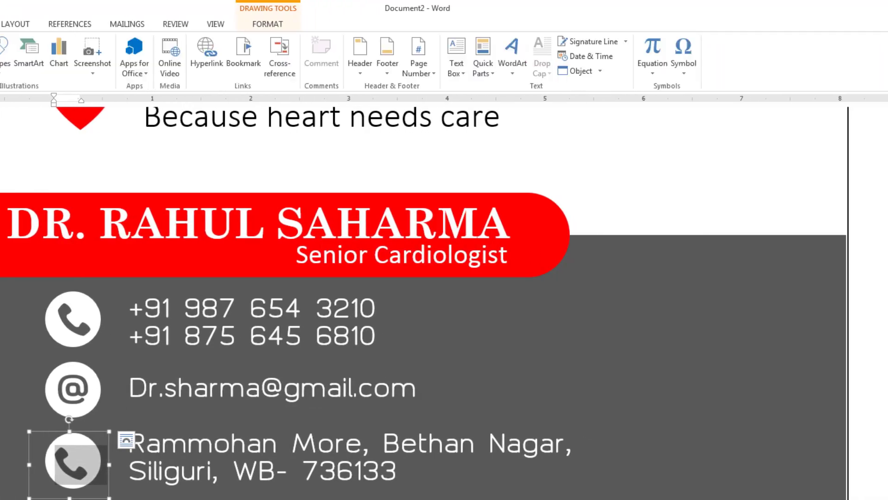
pyautogui.click(684, 55)
pyautogui.click(677, 173)
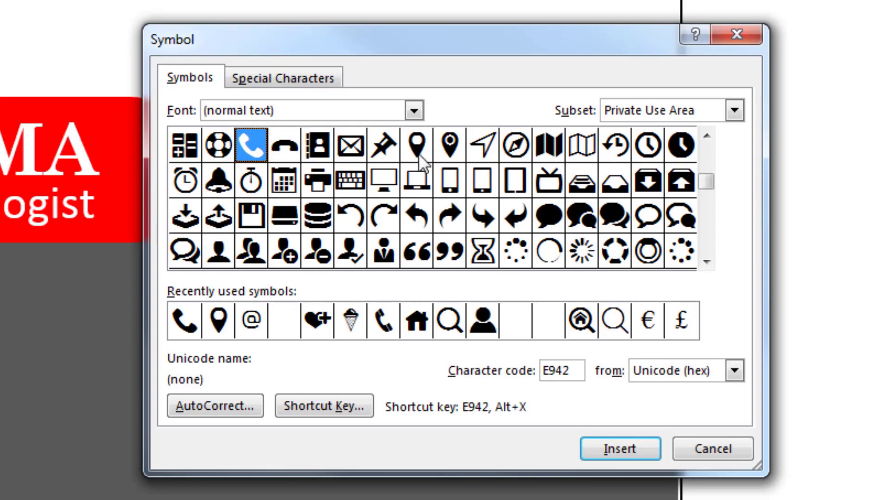
pyautogui.click(419, 155)
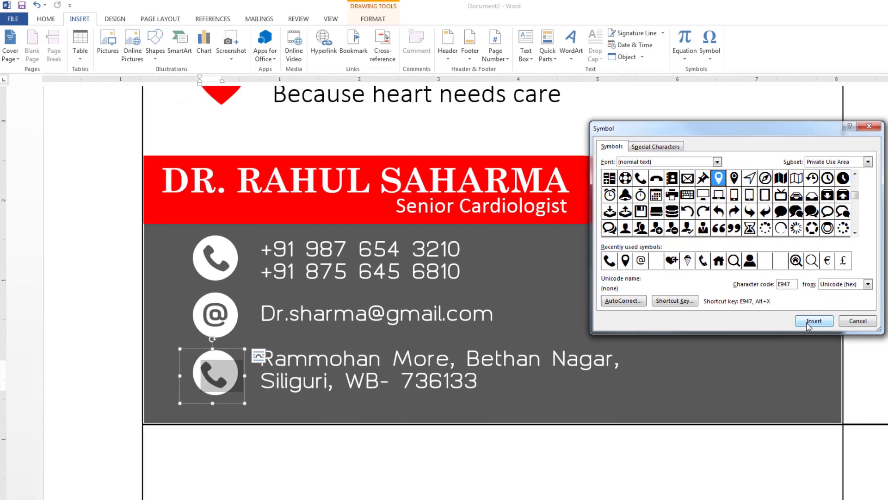
pyautogui.click(606, 450)
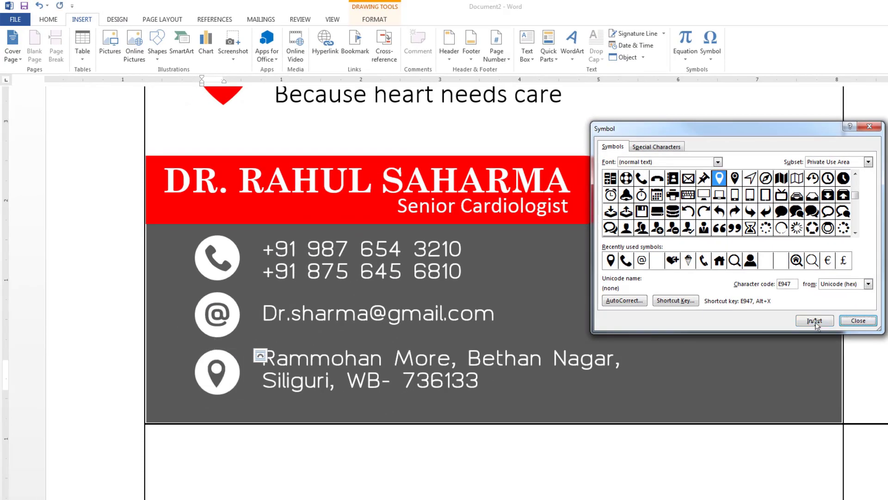
pyautogui.click(859, 321)
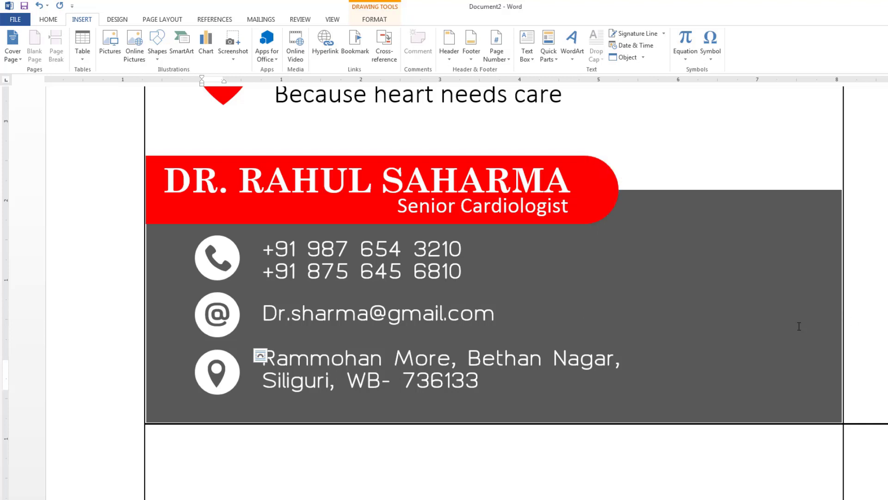
# Grow the location pin to size 12 and nudge its box up and left to align.
pyautogui.click(244, 370)
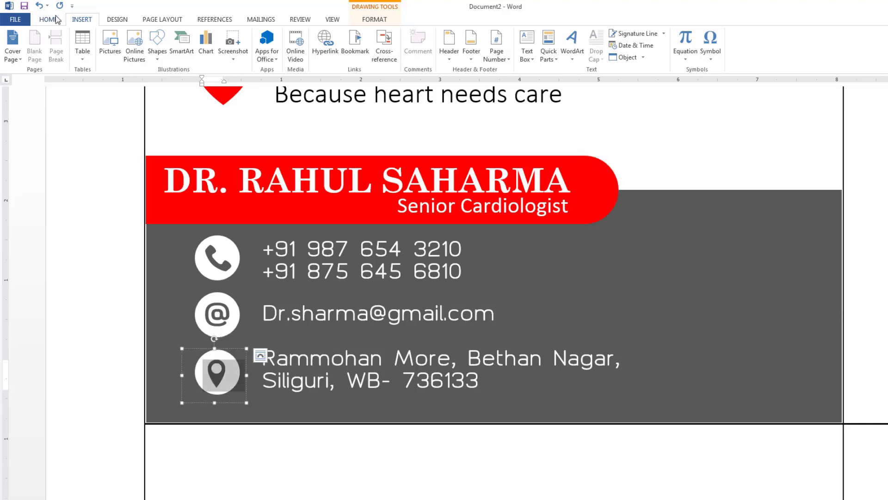
pyautogui.click(56, 20)
pyautogui.click(161, 39)
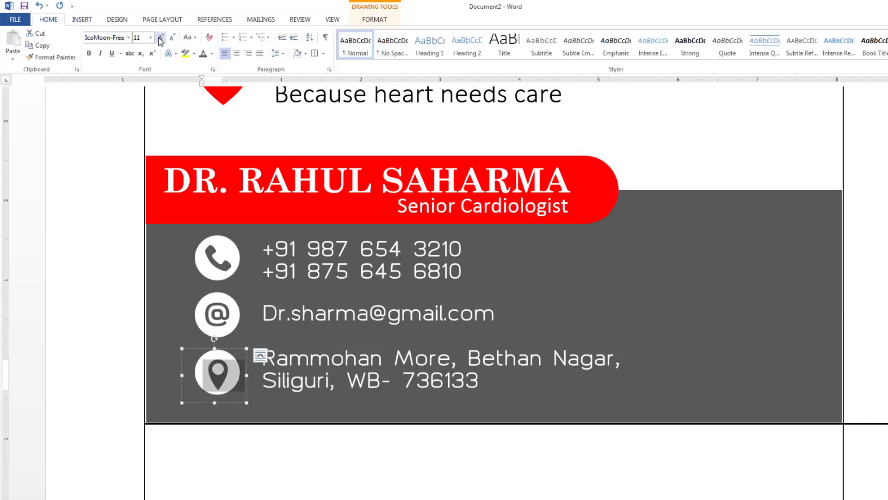
pyautogui.click(160, 39)
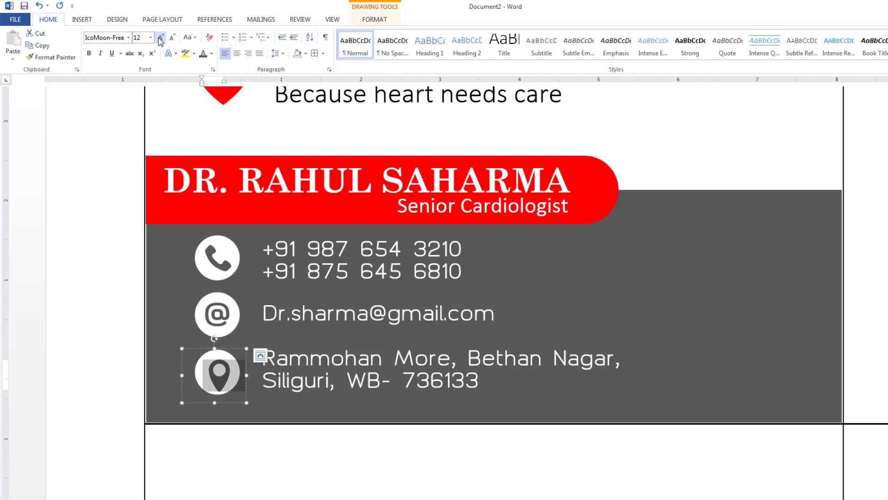
pyautogui.click(214, 348)
pyautogui.moveTo(214, 348); pyautogui.dragTo(214, 344)
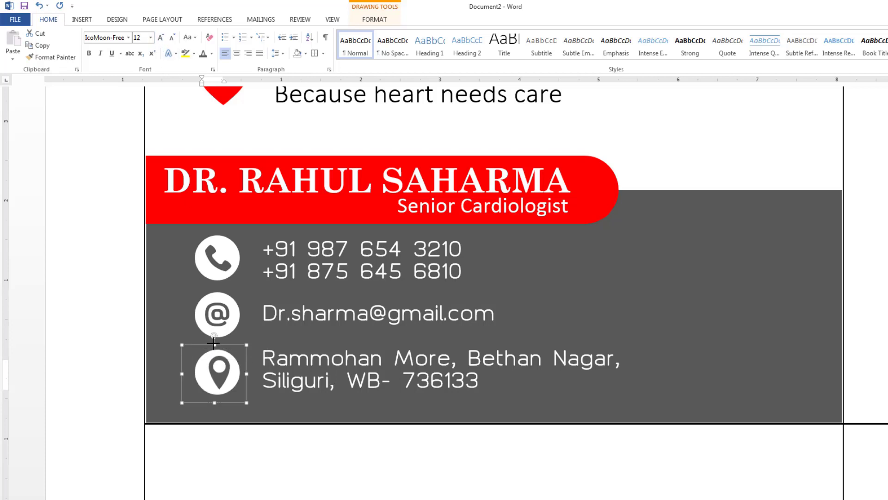
pyautogui.press('Left')
pyautogui.press('Left')
pyautogui.press('Left')
pyautogui.press('Left')
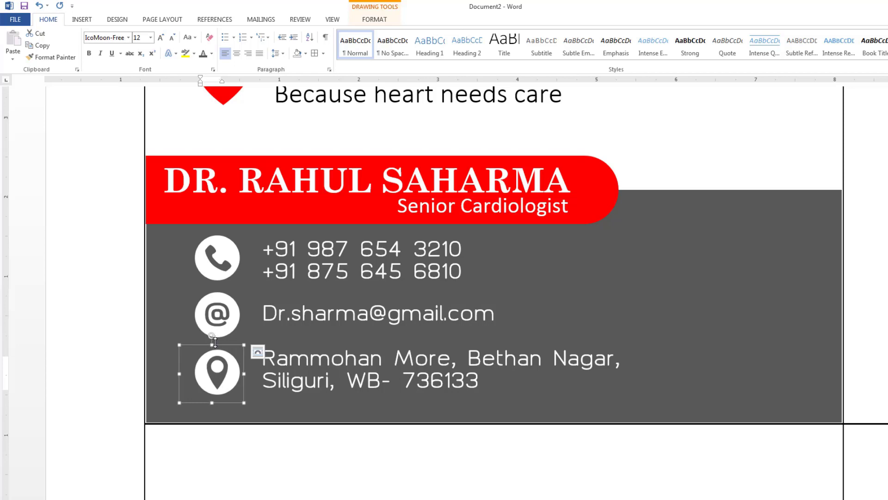
# Grow the phone glyph to 11 pt and shift its box slightly left.
pyautogui.moveTo(225, 267); pyautogui.dragTo(204, 255)
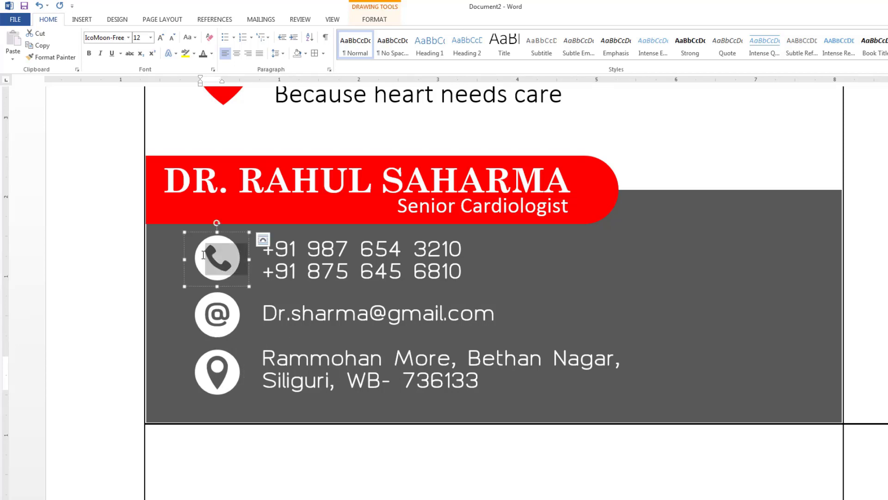
pyautogui.click(161, 38)
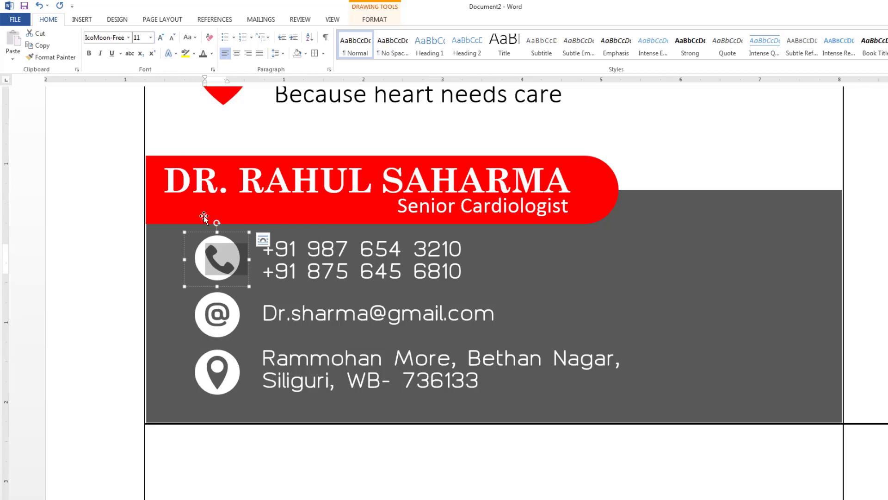
pyautogui.click(198, 231)
pyautogui.press('Left')
pyautogui.press('Left')
pyautogui.press('Left')
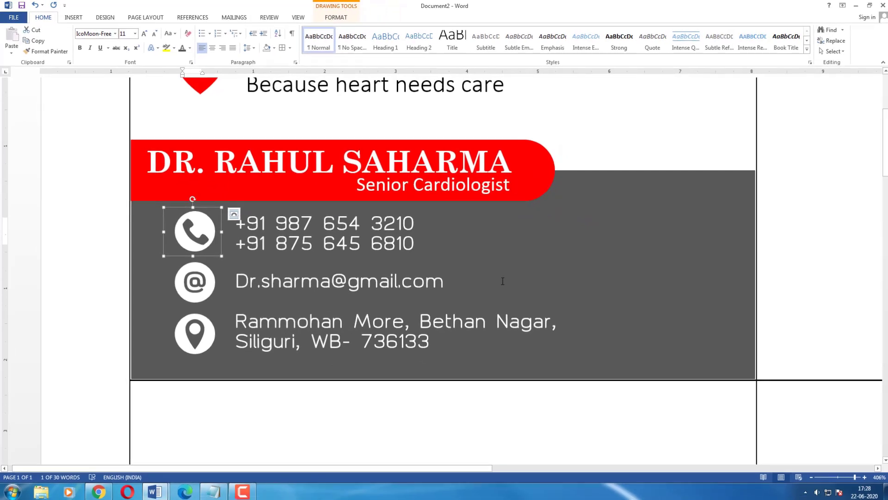
pyautogui.scroll(2, 502, 281)
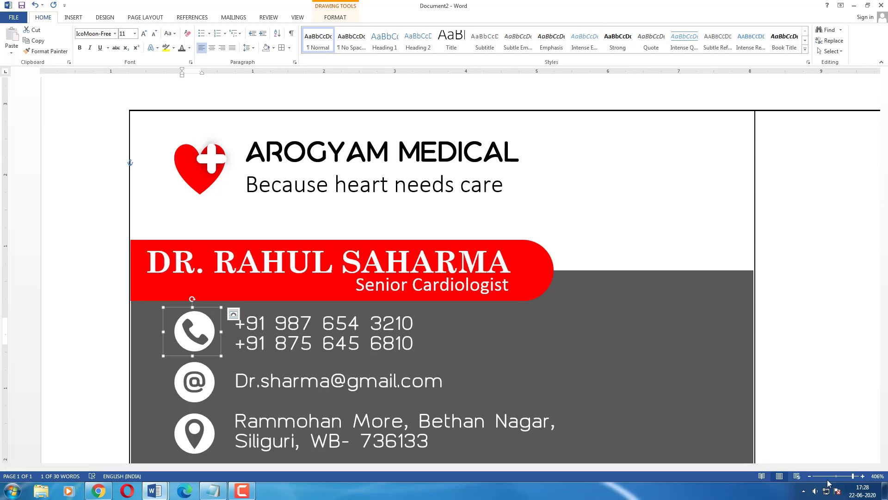
# Zoom out the Word page view, then switch to the QRCode Monkey window in Chrome.
pyautogui.click(811, 477)
pyautogui.click(811, 477)
pyautogui.click(811, 477)
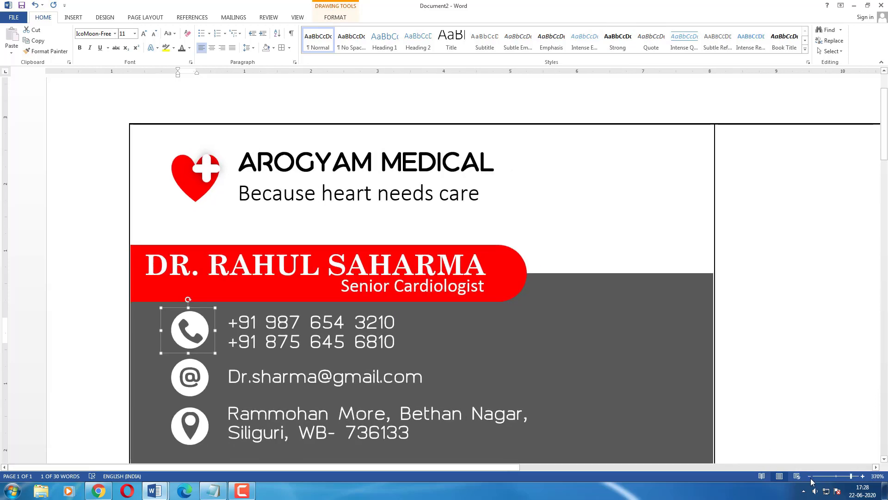
pyautogui.click(811, 478)
pyautogui.click(811, 477)
pyautogui.click(809, 477)
pyautogui.click(810, 476)
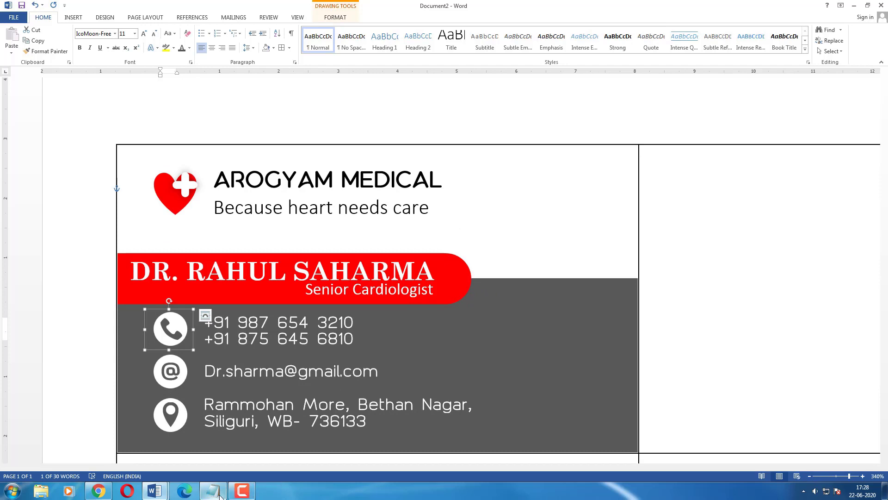
pyautogui.moveTo(98, 493)
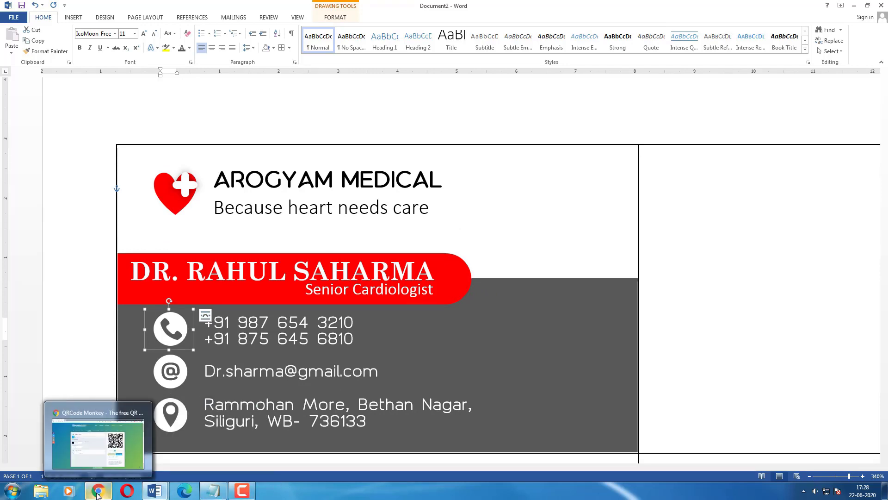
pyautogui.click(98, 443)
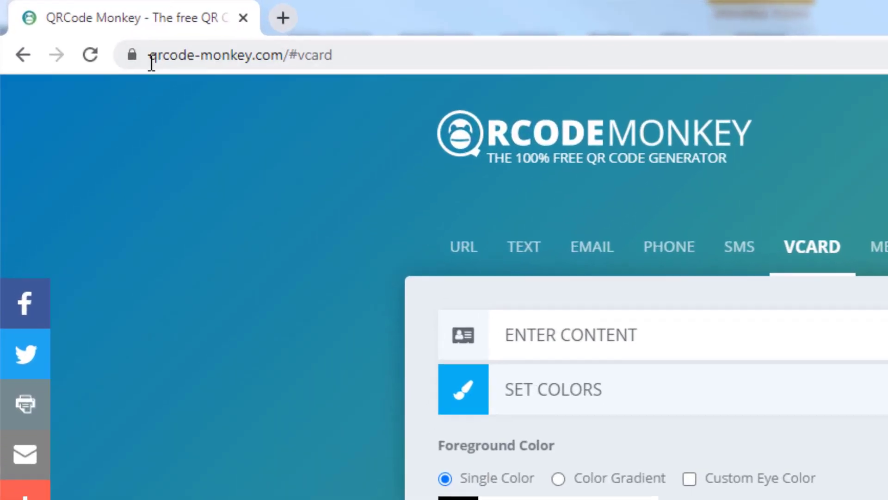
# Open the VCARD contact form and restore Chrome to a smaller window over the Word card.
pyautogui.moveTo(67, 26); pyautogui.dragTo(116, 26)
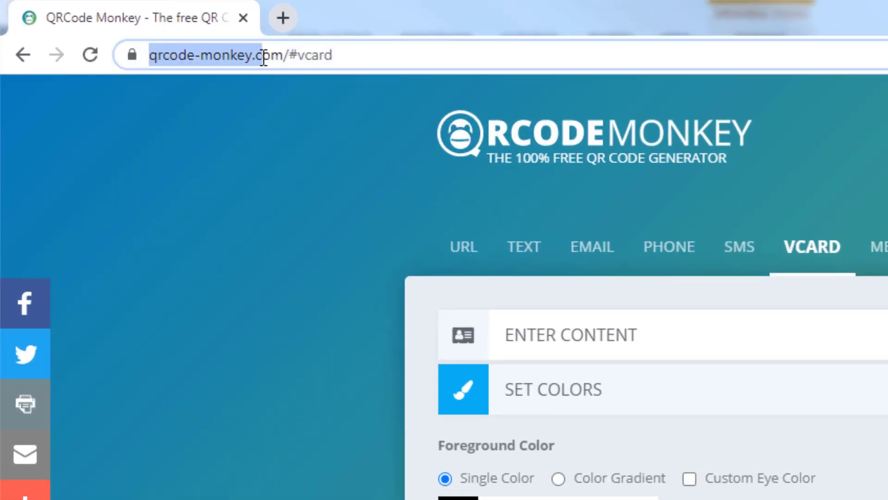
pyautogui.moveTo(263, 58); pyautogui.dragTo(280, 58)
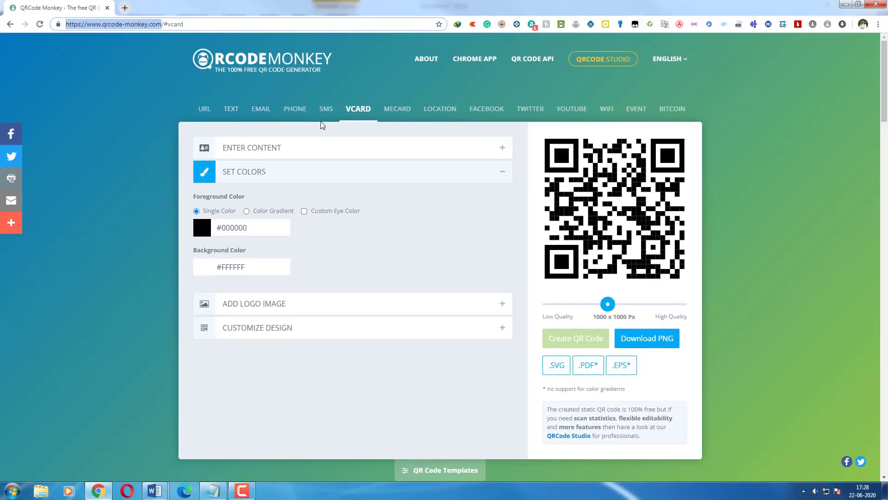
pyautogui.click(340, 115)
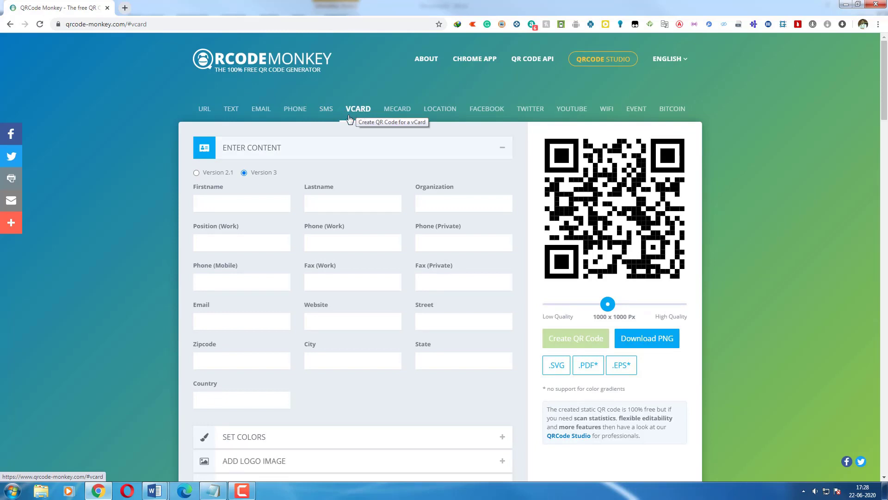
pyautogui.click(212, 175)
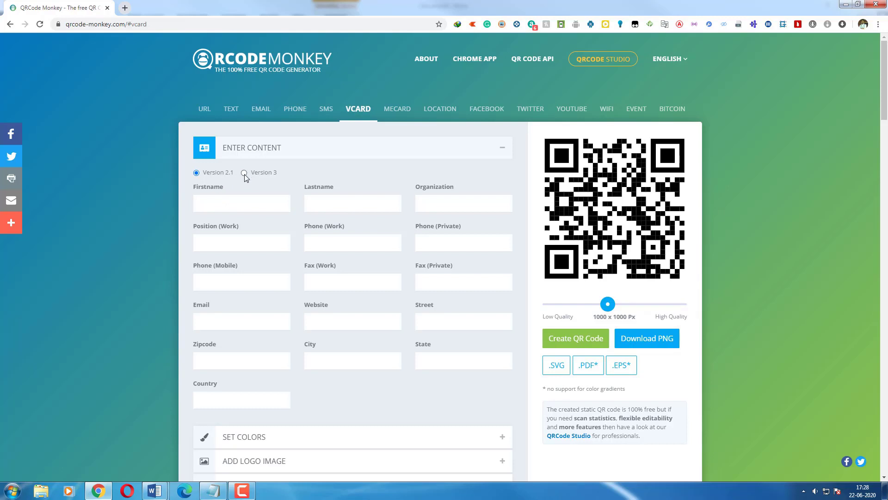
pyautogui.scroll(-1, 258, 223)
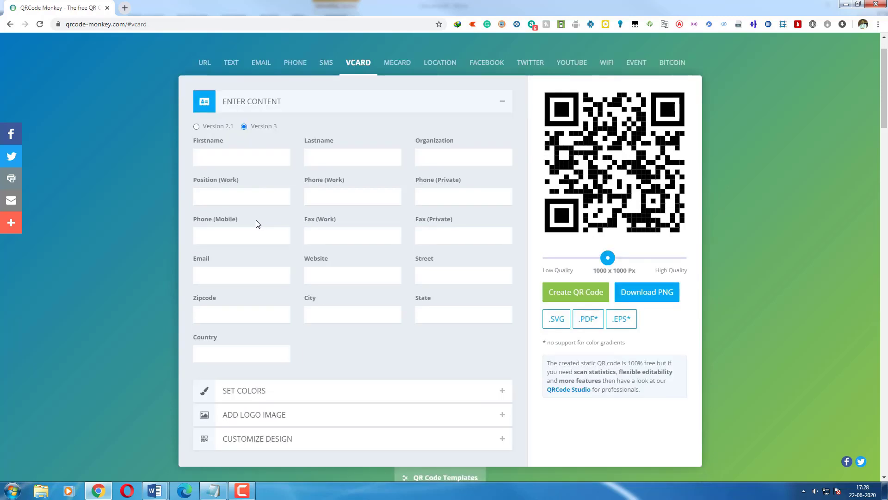
pyautogui.moveTo(329, 2); pyautogui.dragTo(555, 27)
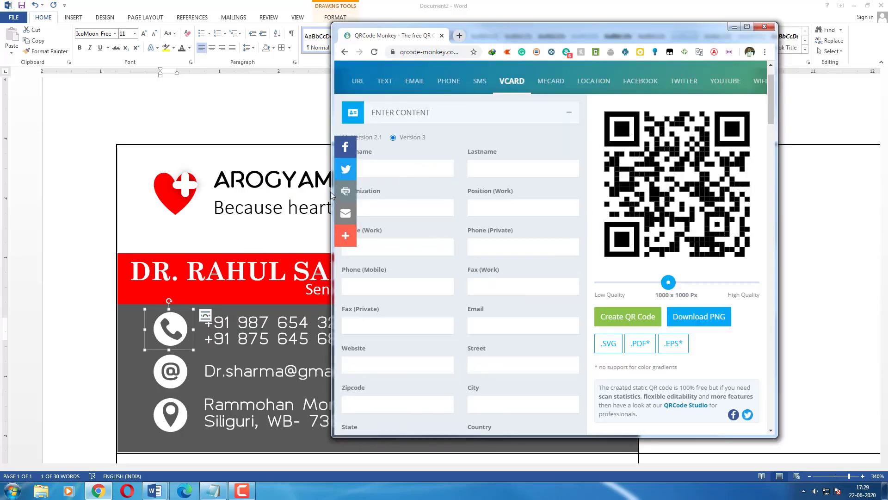
# Fill in the doctor's first and last name and Arogyam Medical as organization.
pyautogui.moveTo(328, 133); pyautogui.dragTo(300, 132)
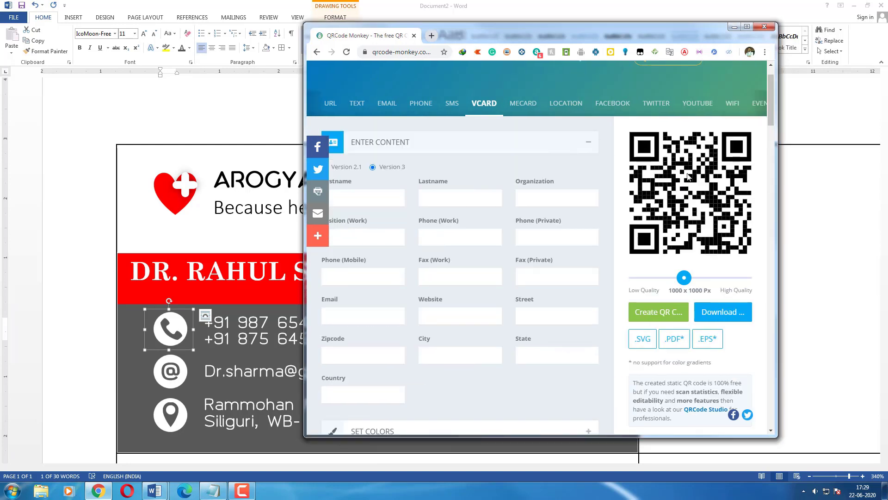
pyautogui.click(367, 195)
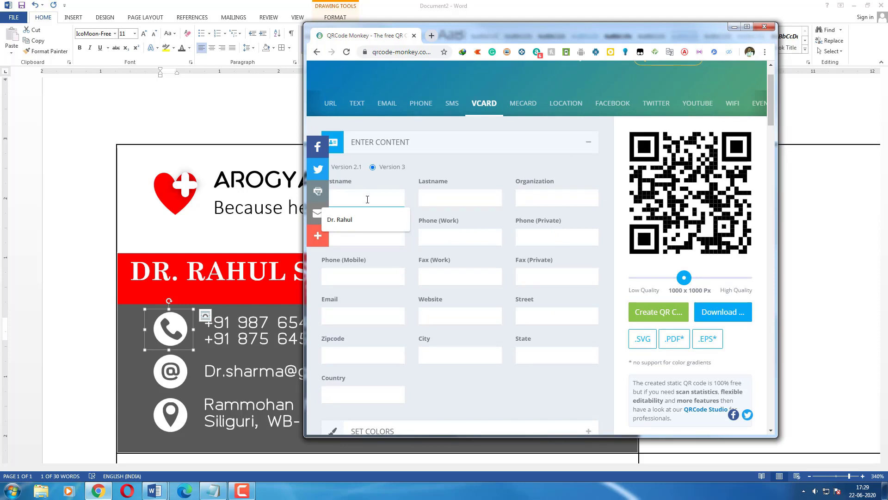
pyautogui.click(384, 221)
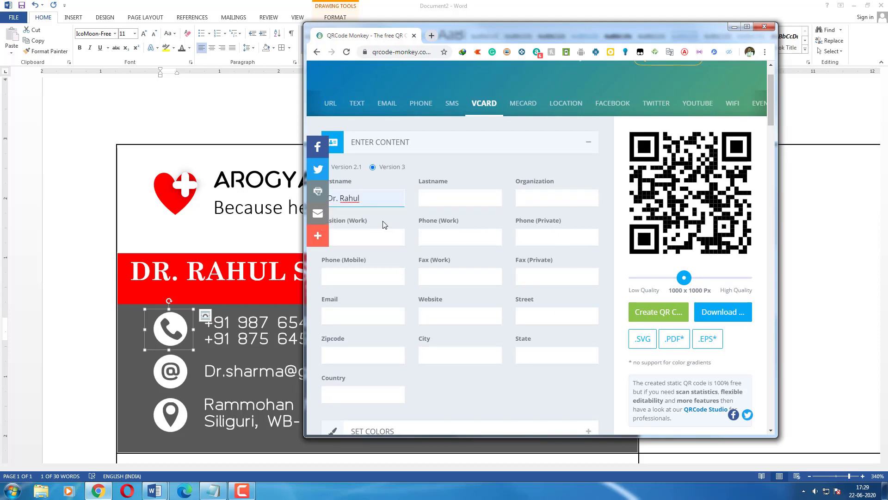
pyautogui.click(442, 200)
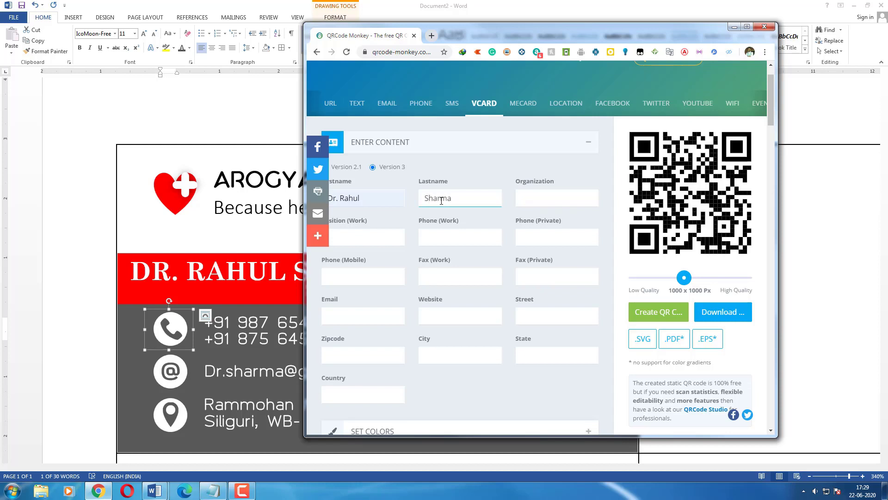
pyautogui.click(555, 200)
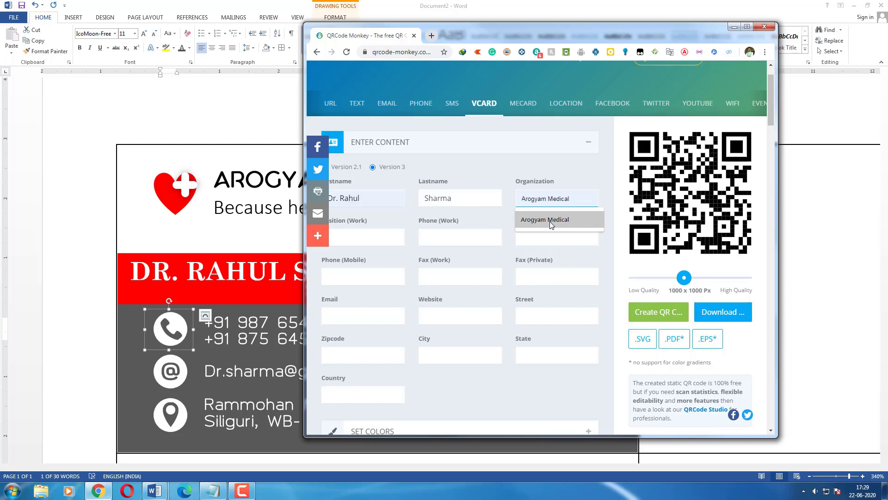
pyautogui.click(552, 224)
pyautogui.click(381, 236)
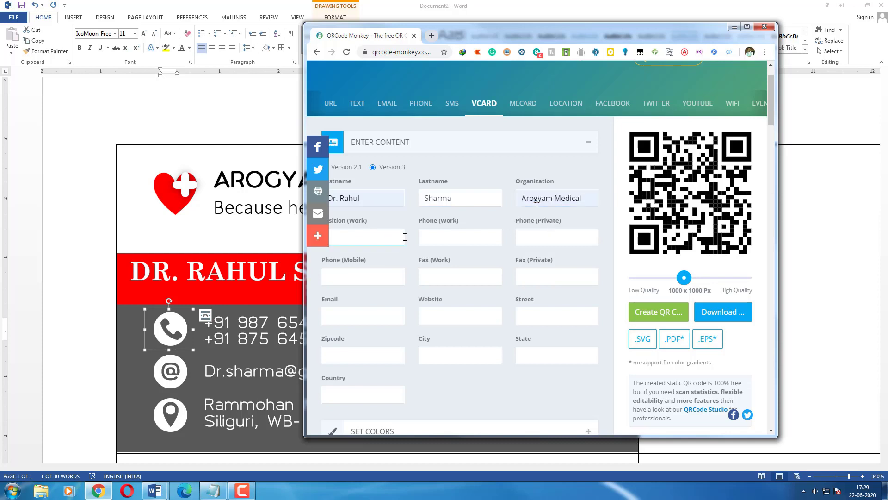
# Enter the work and mobile phone numbers and create the vCard QR code.
pyautogui.click(444, 237)
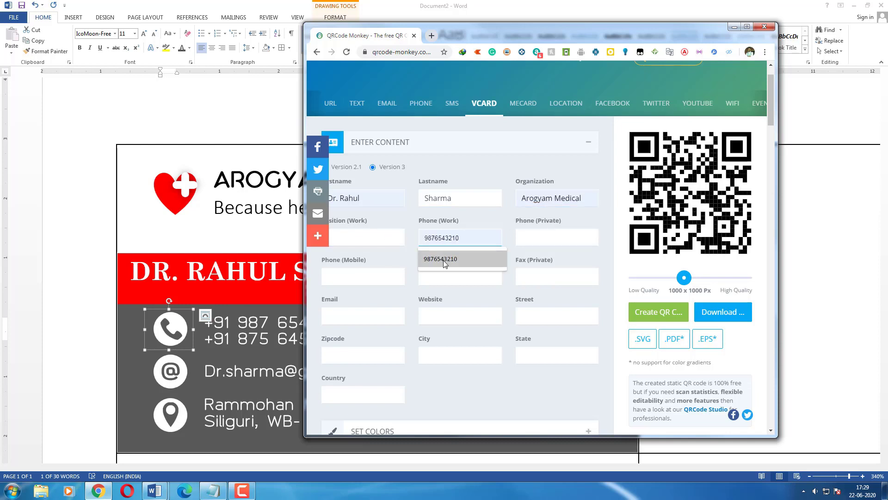
pyautogui.moveTo(496, 38); pyautogui.dragTo(577, 37)
pyautogui.click(542, 242)
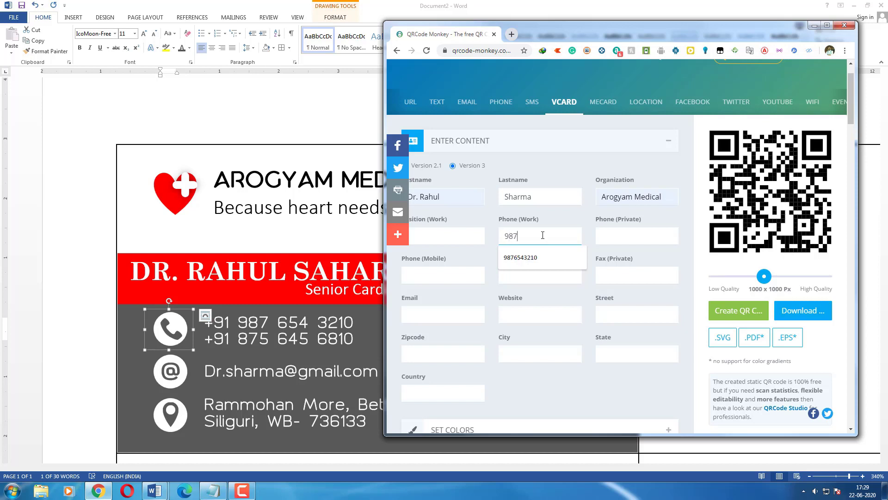
pyautogui.write('210')
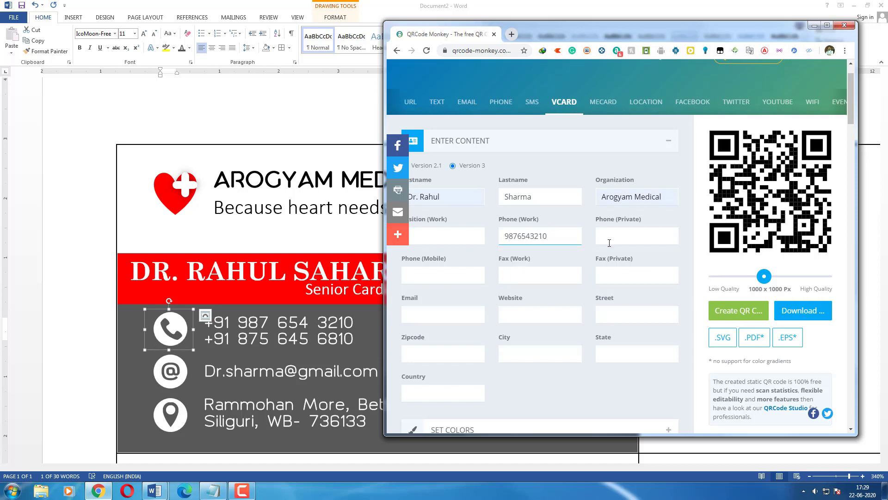
pyautogui.click(441, 276)
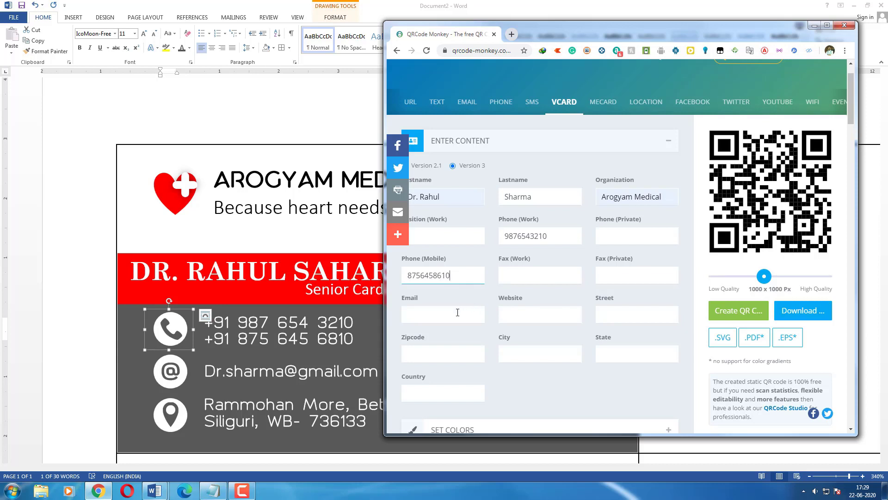
pyautogui.click(457, 313)
pyautogui.click(448, 361)
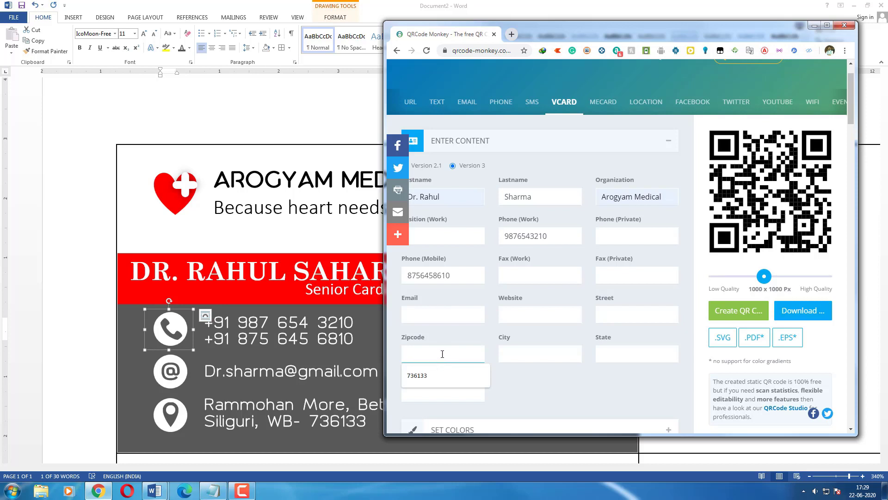
pyautogui.click(540, 353)
pyautogui.click(616, 351)
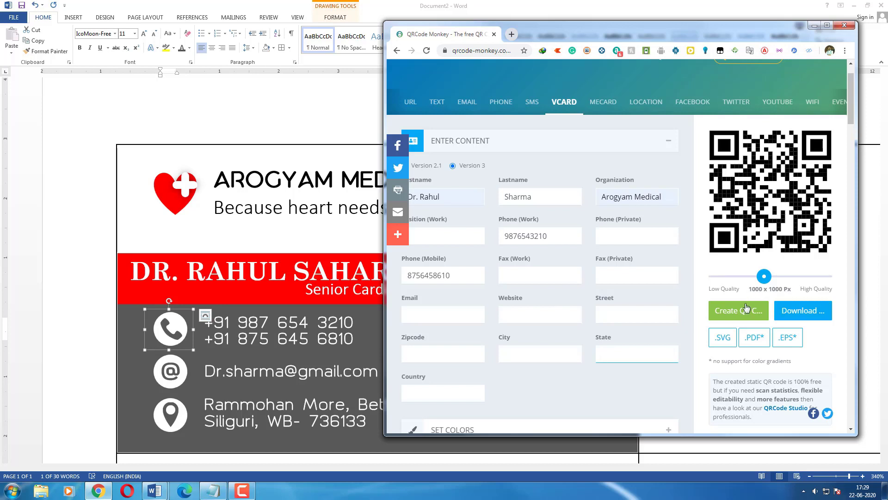
pyautogui.click(725, 316)
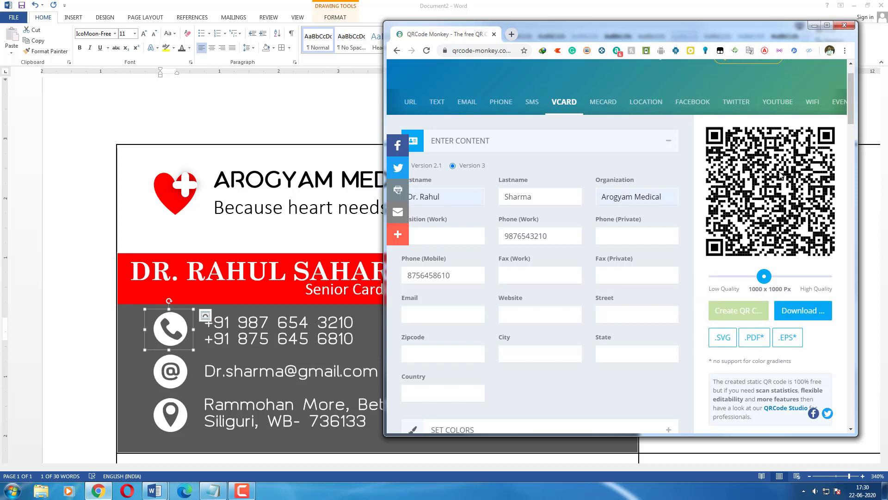
# Lower the QR image quality, download it as PNG, and drag qr-code (1).png into Word.
pyautogui.moveTo(762, 279); pyautogui.dragTo(737, 278)
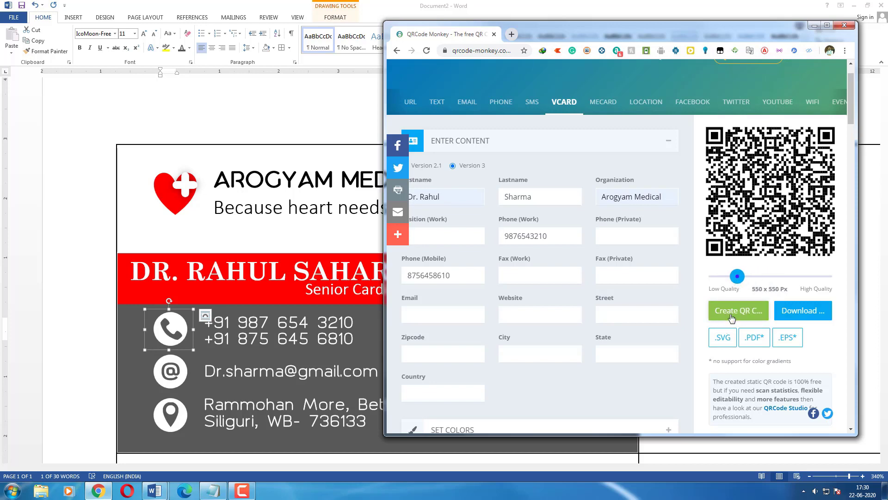
pyautogui.click(716, 310)
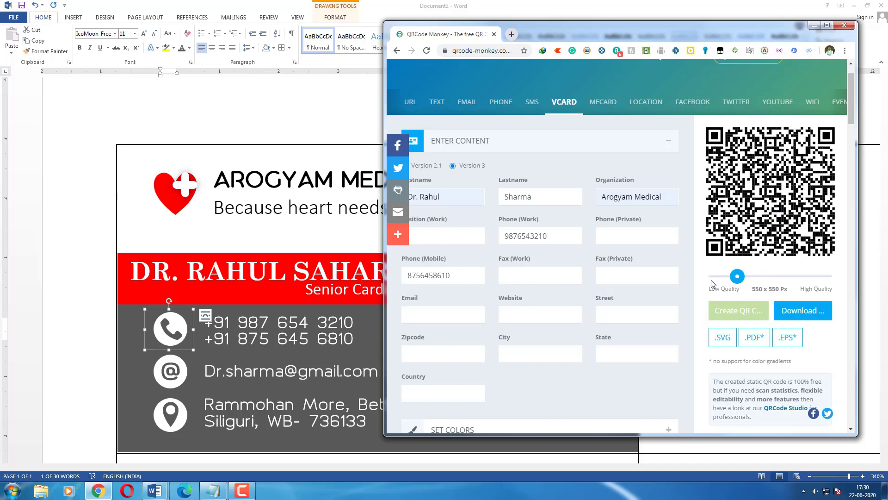
pyautogui.scroll(-2, 849, 98)
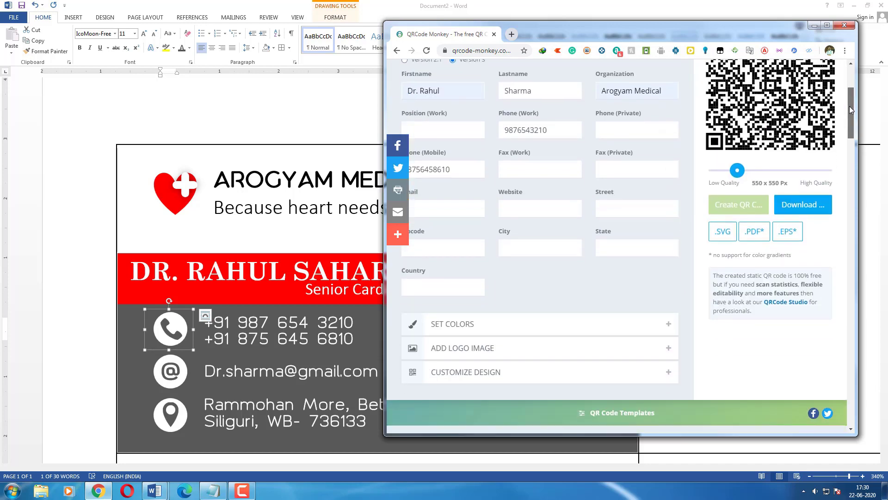
pyautogui.scroll(3, 850, 99)
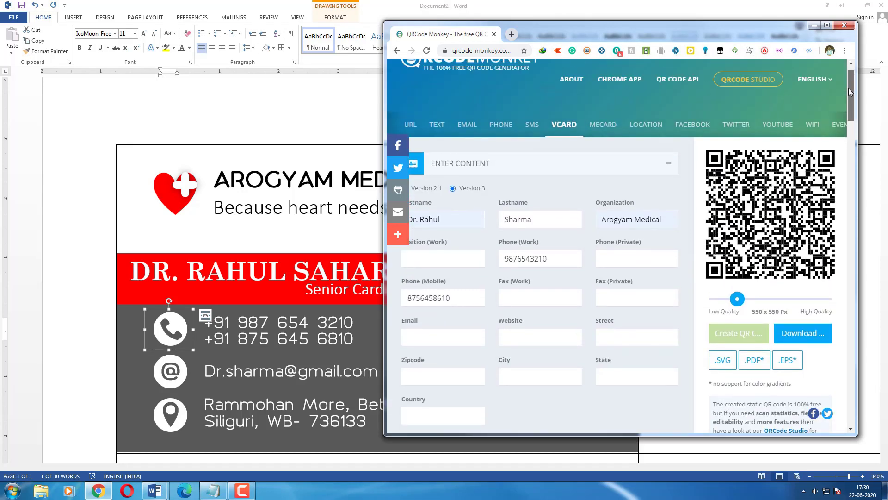
pyautogui.click(805, 338)
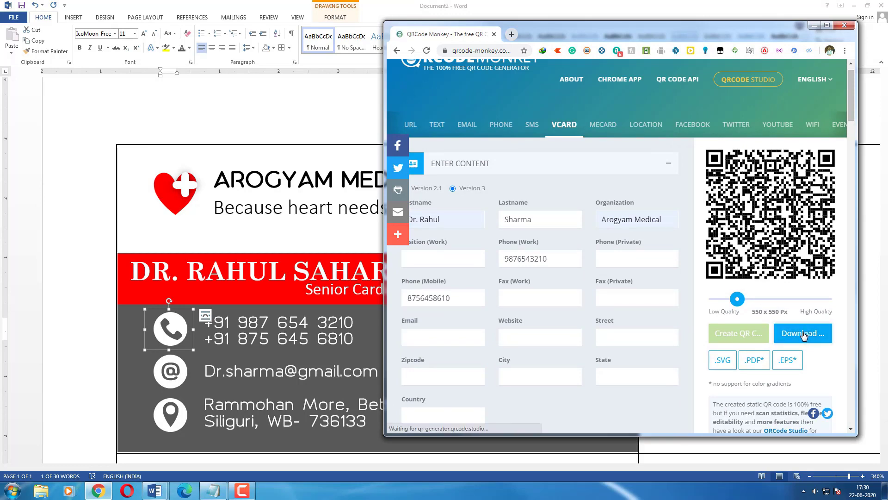
pyautogui.moveTo(457, 424); pyautogui.dragTo(196, 448)
# Set the QR picture to In Front of Text wrapping and shrink it to about 2.15 cm square.
pyautogui.scroll(-2, 266, 417)
pyautogui.scroll(-5, 266, 418)
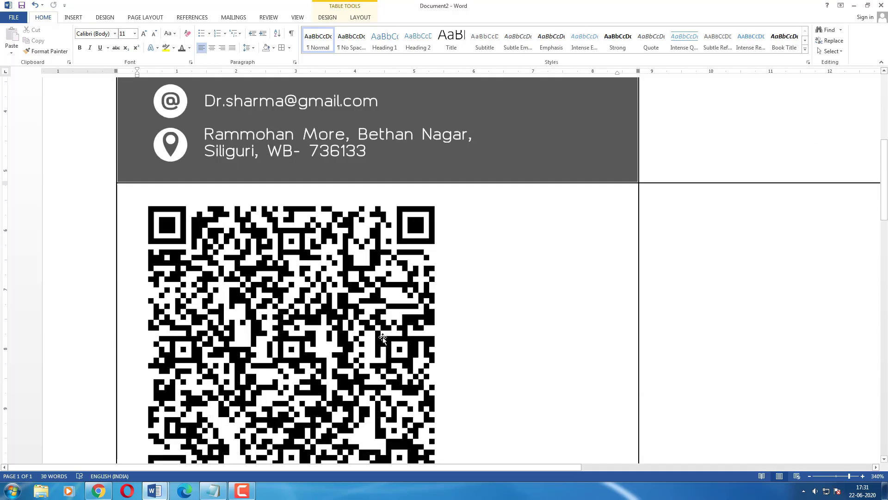
pyautogui.click(384, 300)
pyautogui.scroll(1, 384, 300)
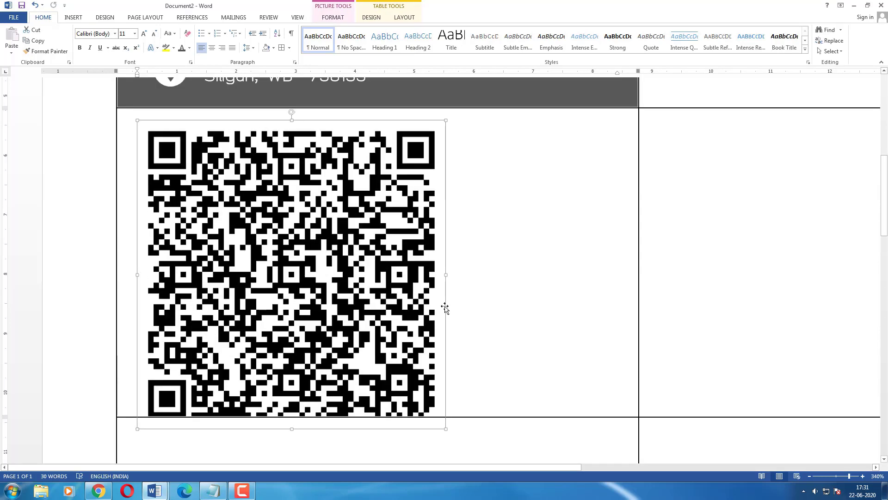
pyautogui.click(340, 22)
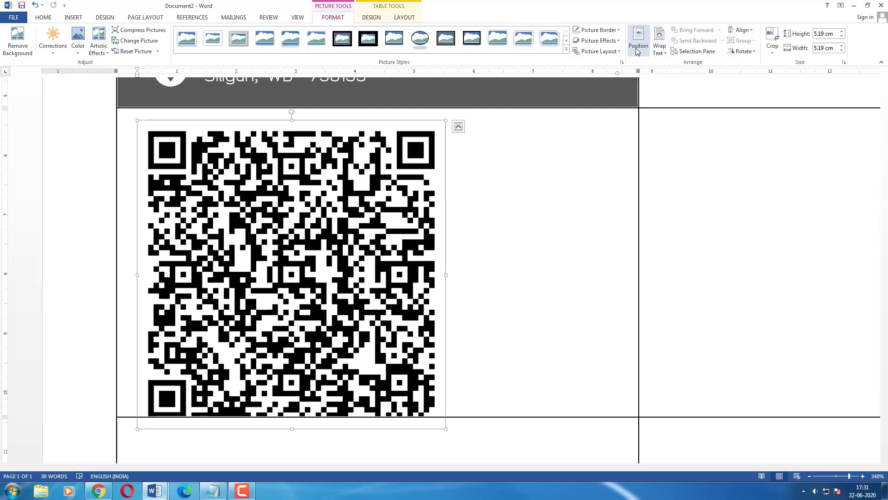
pyautogui.click(659, 56)
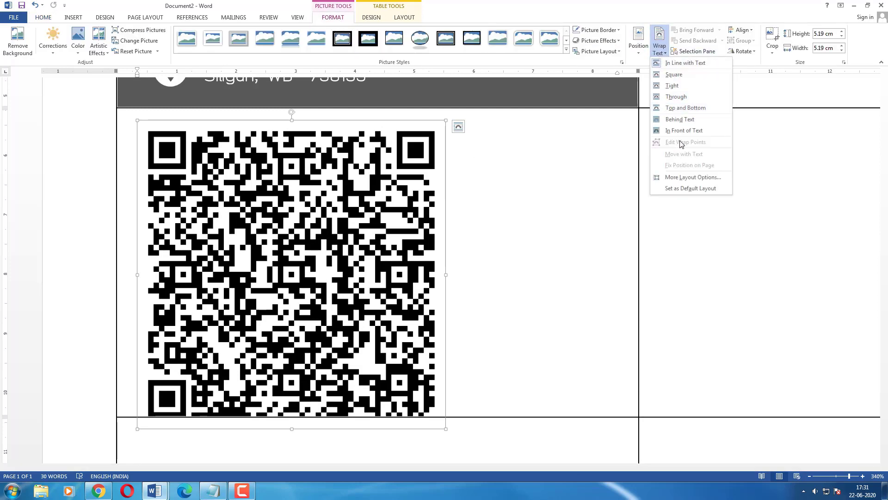
pyautogui.click(701, 132)
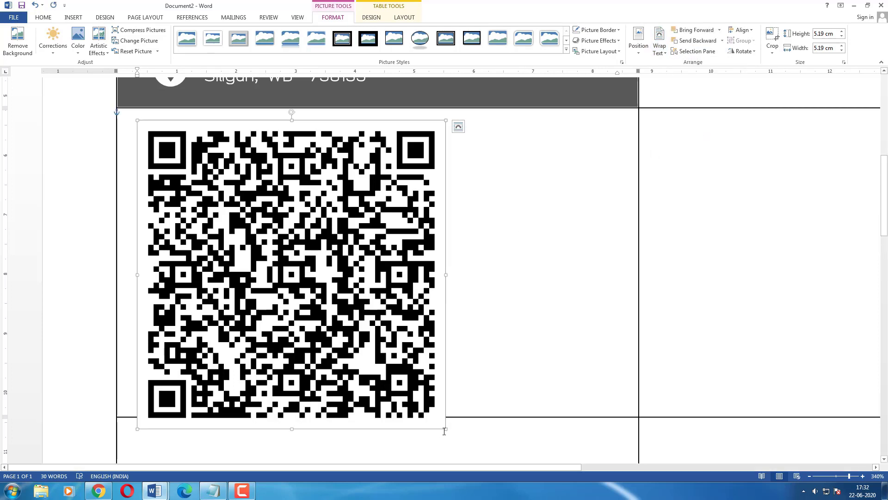
pyautogui.moveTo(445, 428); pyautogui.dragTo(265, 248)
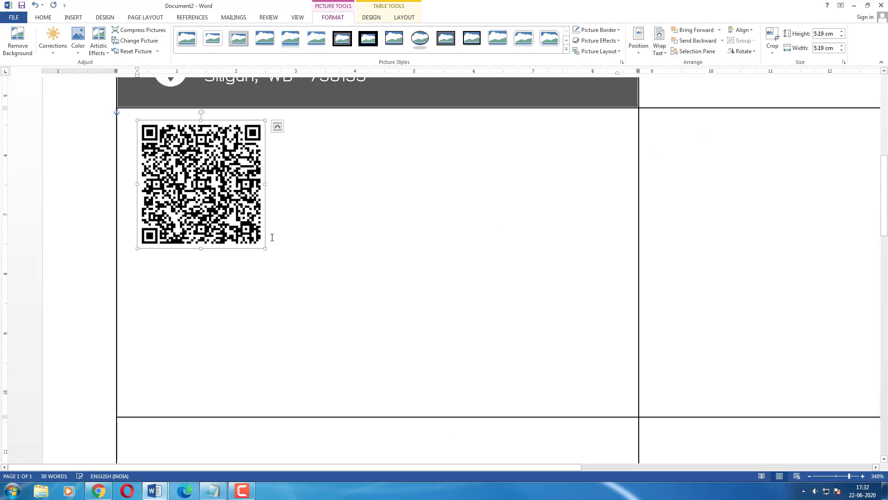
# Move the QR code into the card's top-right corner and shrink it to 1.84 cm.
pyautogui.scroll(1, 268, 246)
pyautogui.scroll(3, 268, 245)
pyautogui.moveTo(221, 404); pyautogui.dragTo(443, 145)
pyautogui.scroll(3, 443, 145)
pyautogui.moveTo(418, 296); pyautogui.dragTo(550, 245)
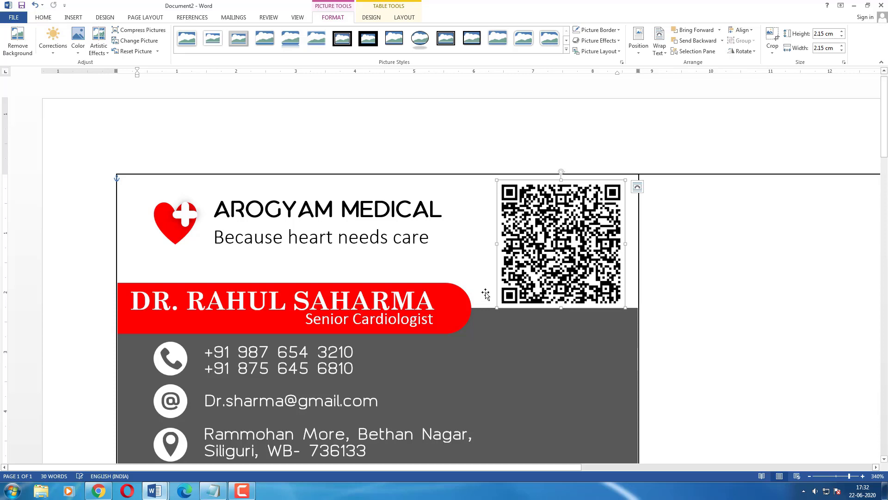
pyautogui.moveTo(498, 303); pyautogui.dragTo(516, 289)
pyautogui.moveTo(565, 246); pyautogui.dragTo(562, 250)
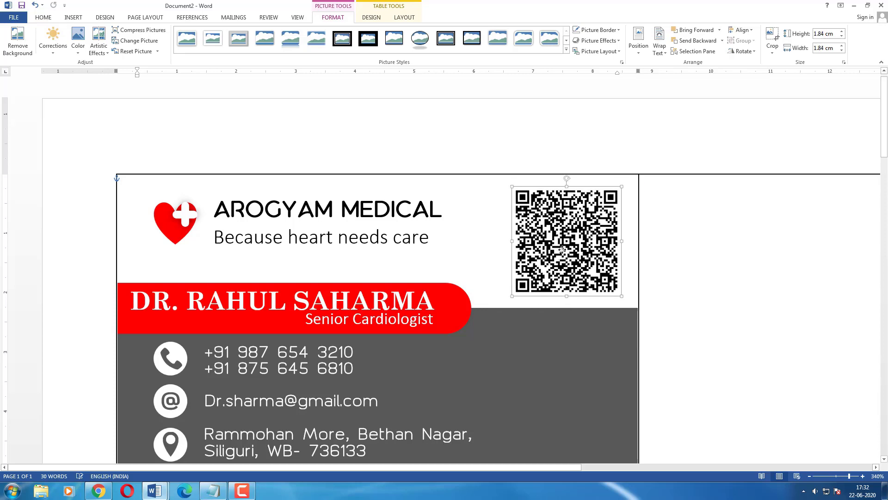
# Shrink the QR code a bit more to fit beside the heading, then select the Senior Cardiologist line.
pyautogui.click(553, 326)
pyautogui.scroll(-1, 553, 326)
pyautogui.scroll(1, 554, 326)
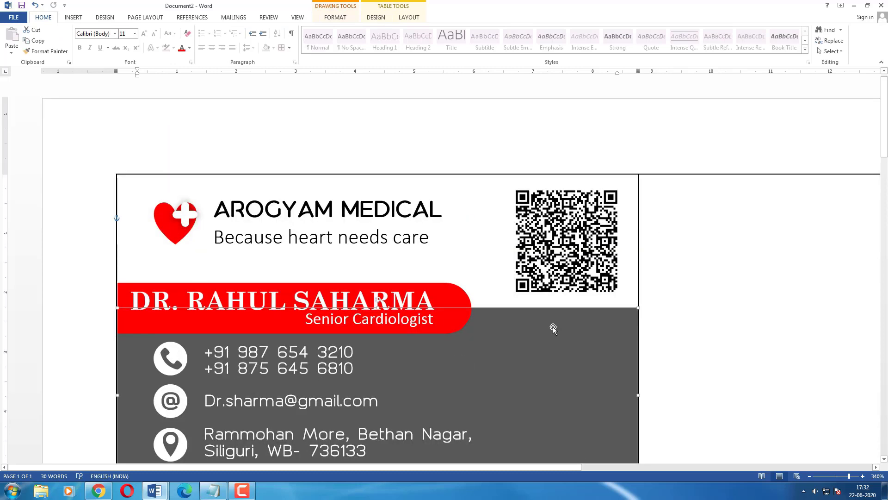
pyautogui.click(551, 250)
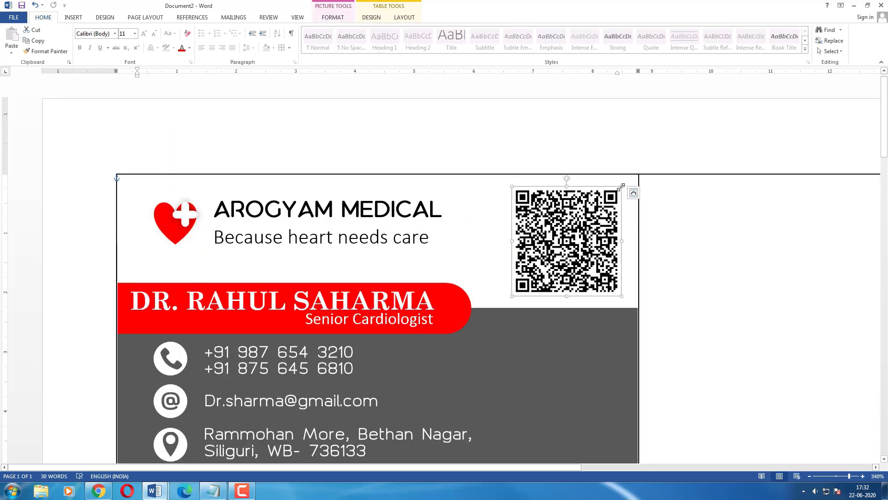
pyautogui.moveTo(622, 186); pyautogui.dragTo(596, 212)
pyautogui.scroll(-2, 582, 241)
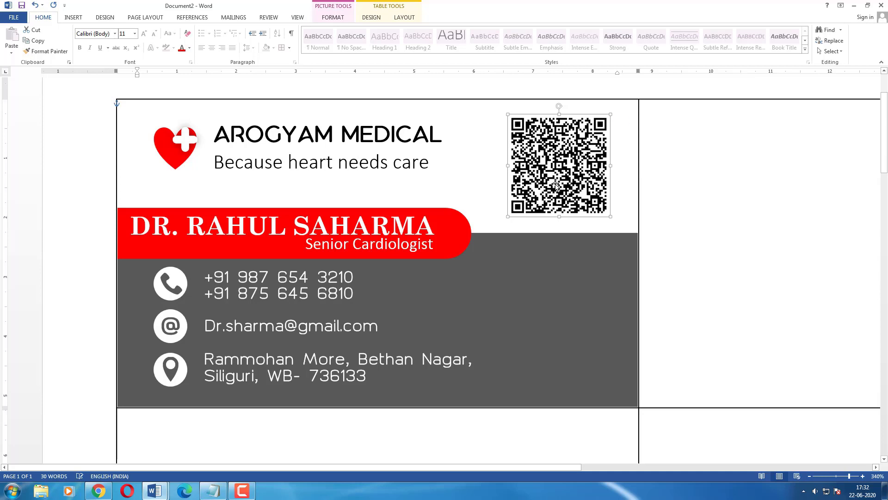
pyautogui.click(662, 277)
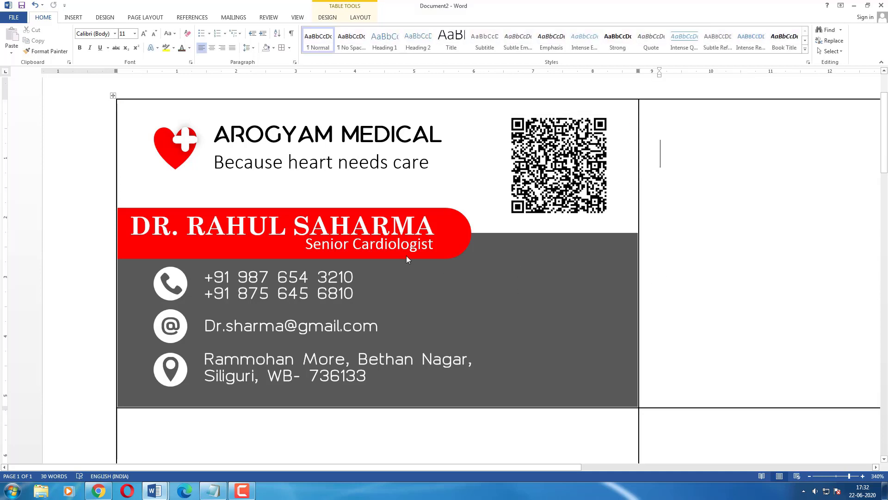
pyautogui.click(400, 244)
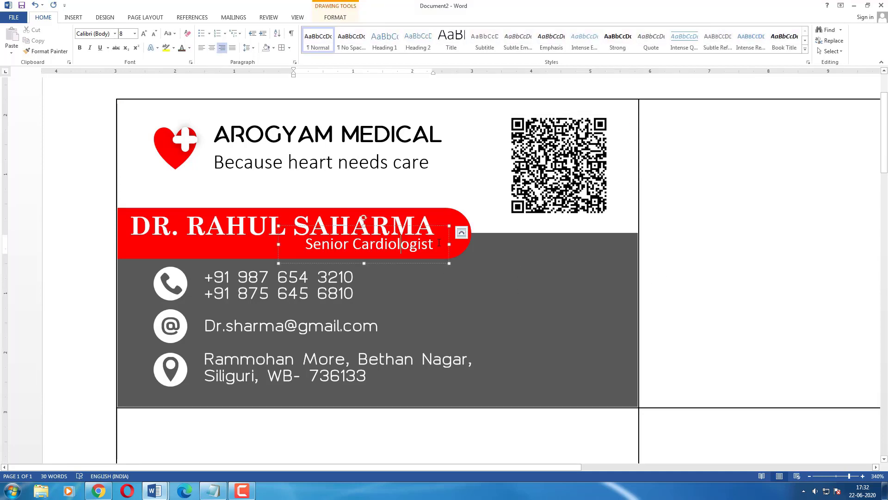
pyautogui.moveTo(439, 242); pyautogui.dragTo(280, 238)
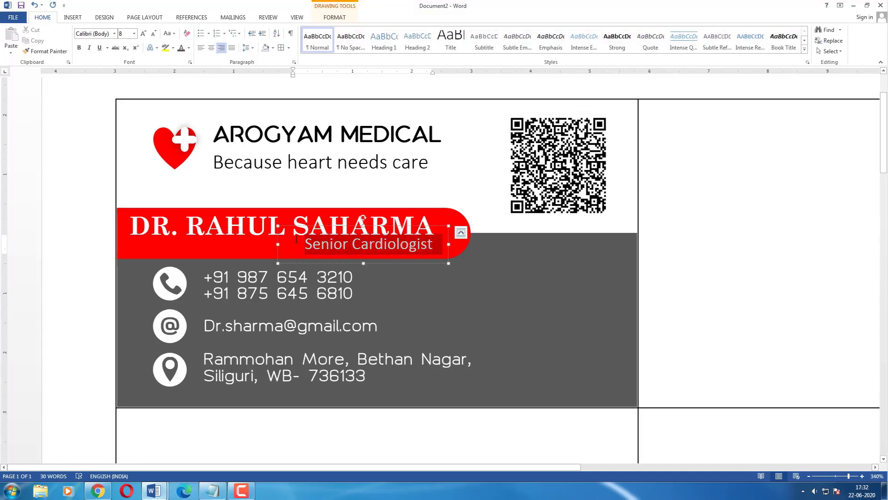
# Enlarge the Senior Cardiologist title to 9 pt and widen its box to one line.
pyautogui.click(324, 226)
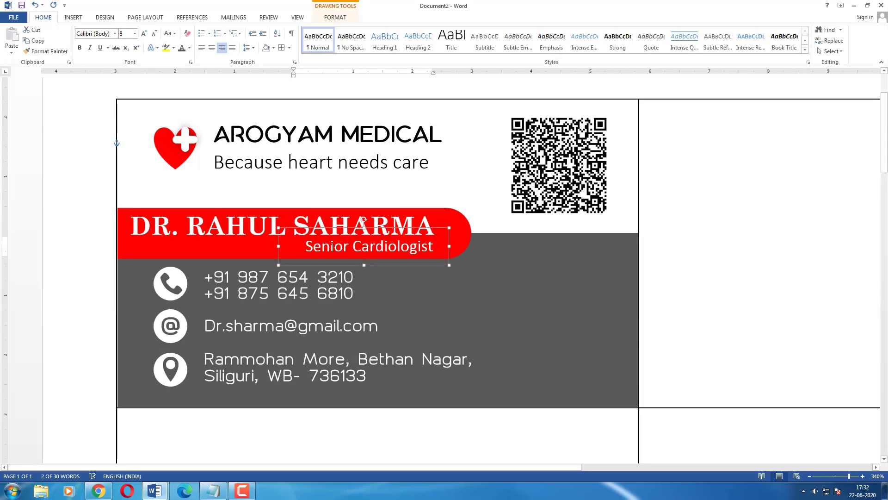
pyautogui.click(144, 34)
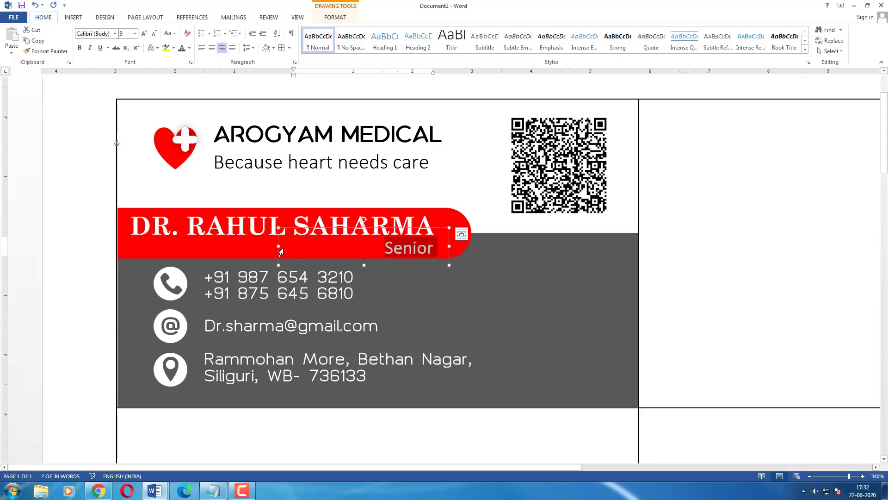
pyautogui.moveTo(275, 246); pyautogui.dragTo(188, 246)
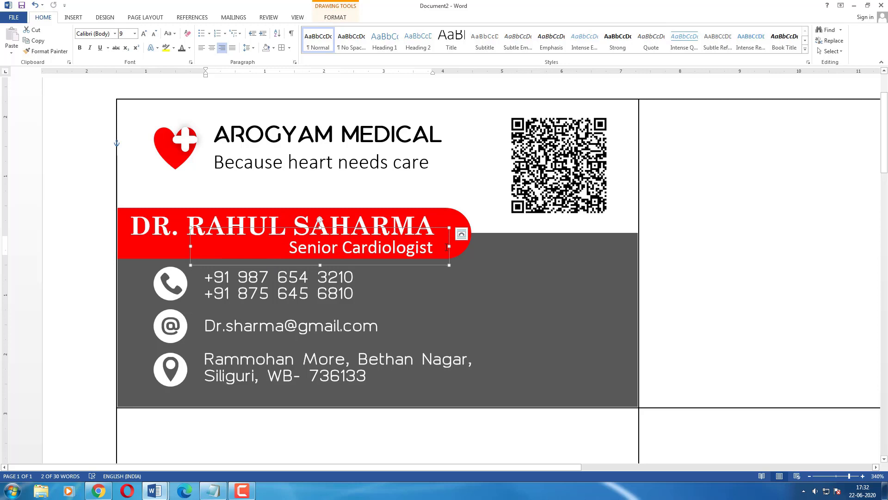
# Set the doctor's name to 11.5 pt and shift its text box slightly right.
pyautogui.click(294, 218)
pyautogui.moveTo(425, 220); pyautogui.dragTo(79, 220)
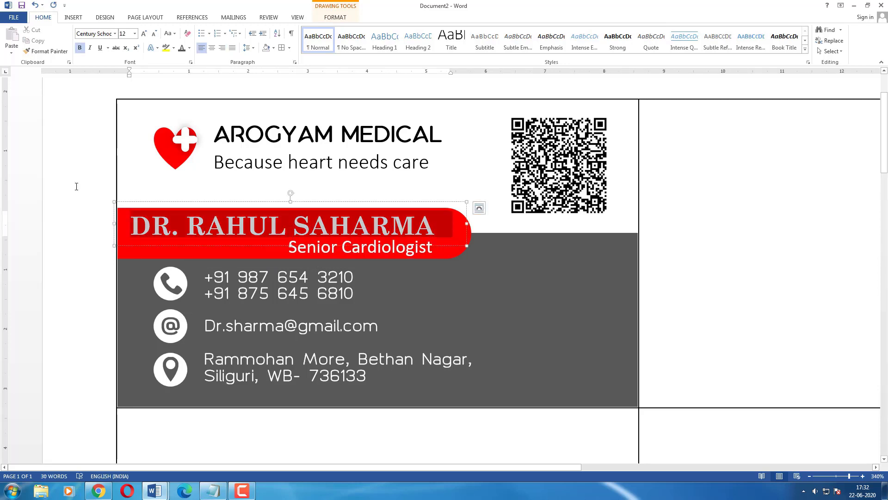
pyautogui.click(130, 33)
pyautogui.write('1')
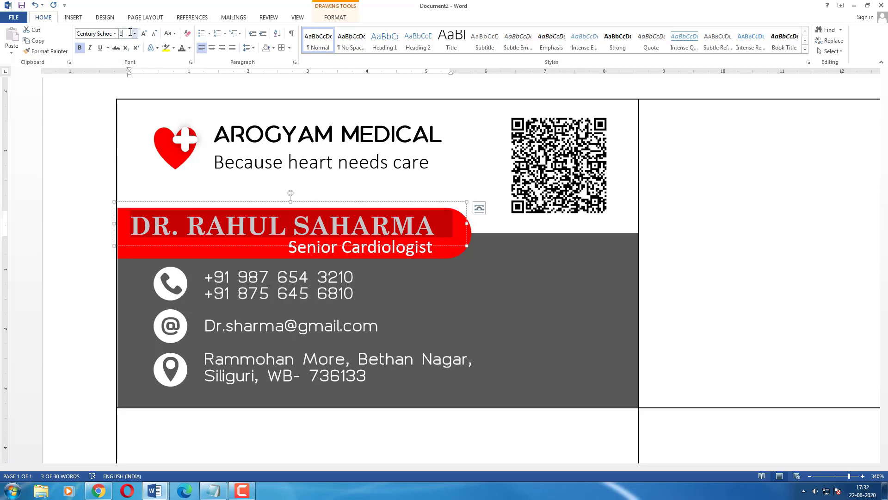
pyautogui.write('1')
pyautogui.press('Return')
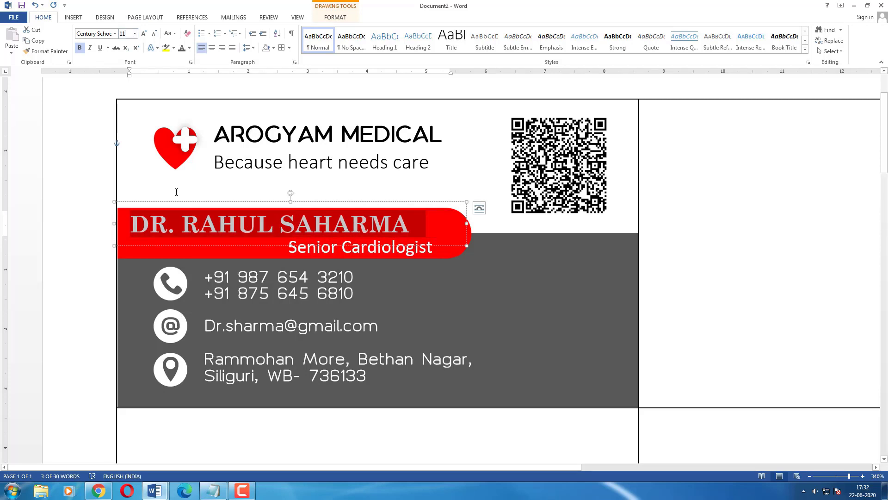
pyautogui.click(129, 33)
pyautogui.click(129, 32)
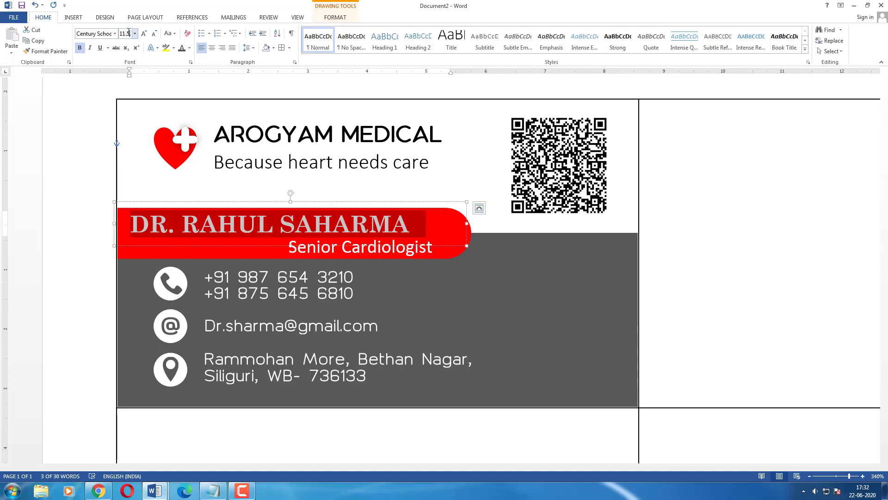
pyautogui.write('.5')
pyautogui.press('Return')
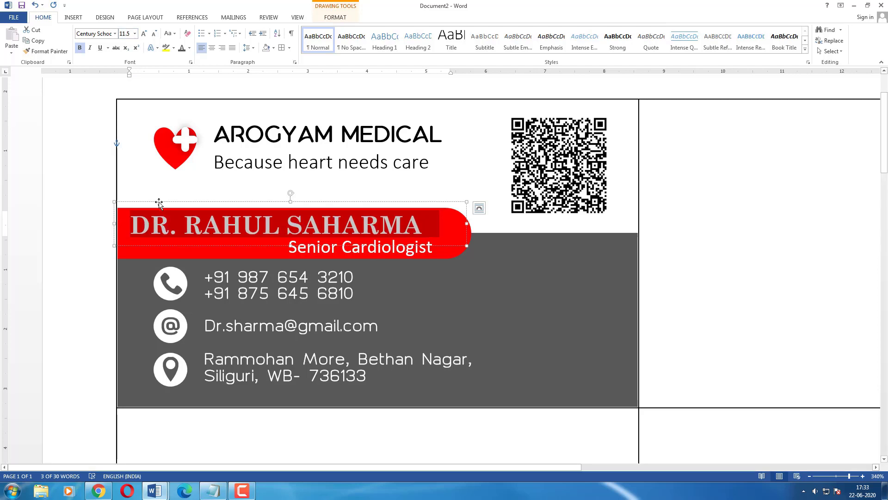
pyautogui.moveTo(159, 202); pyautogui.dragTo(171, 202)
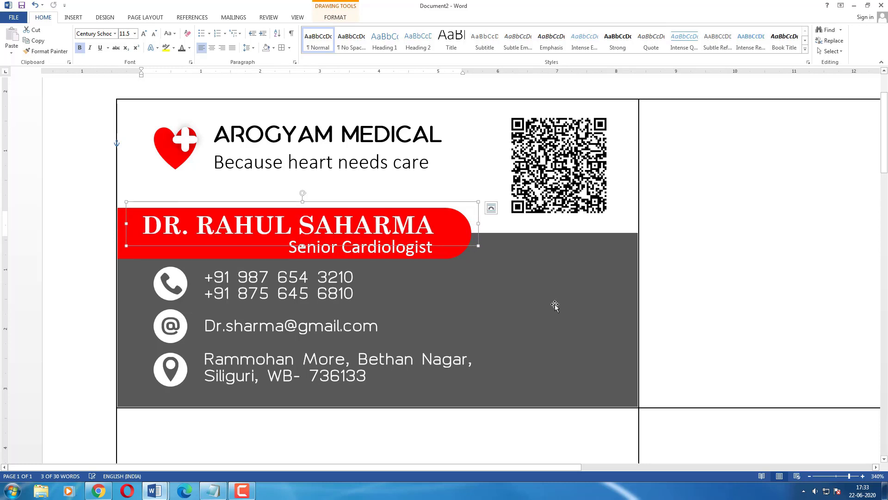
# Click into the empty label cell beside the card and zoom out from 340% to 220%.
pyautogui.click(542, 345)
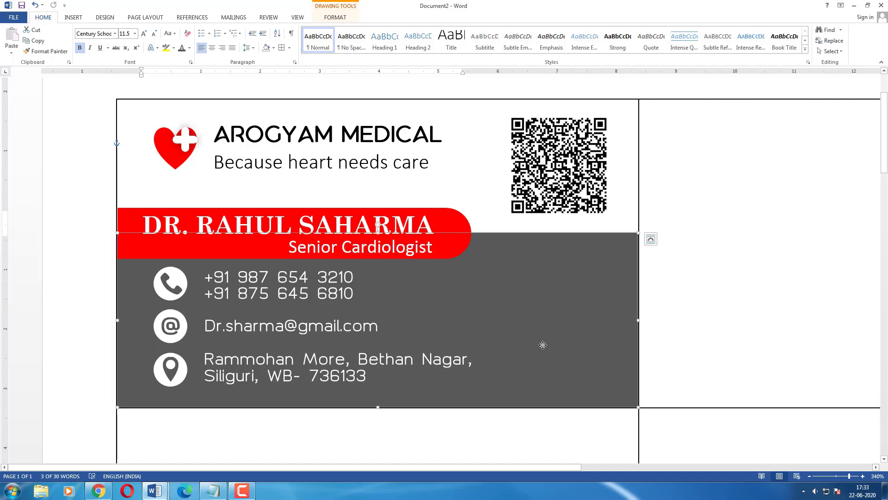
pyautogui.click(687, 298)
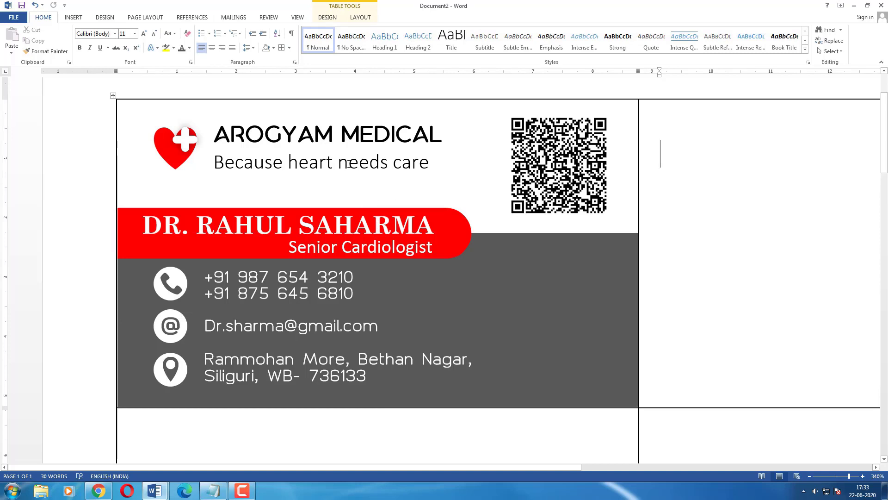
pyautogui.keyDown('ctrl'); pyautogui.scroll(-4, 637, 181); pyautogui.keyUp('ctrl')
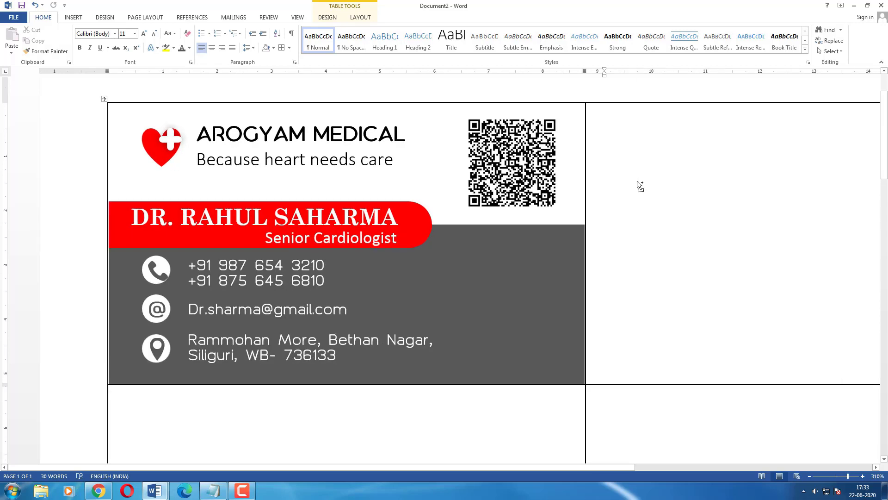
pyautogui.keyDown('ctrl'); pyautogui.scroll(-5, 637, 181); pyautogui.keyUp('ctrl')
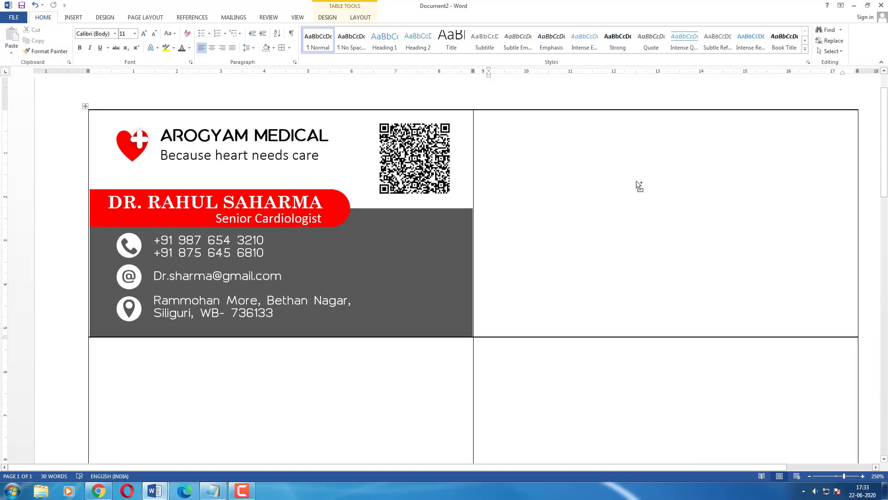
pyautogui.keyDown('ctrl'); pyautogui.scroll(-3, 636, 183); pyautogui.keyUp('ctrl')
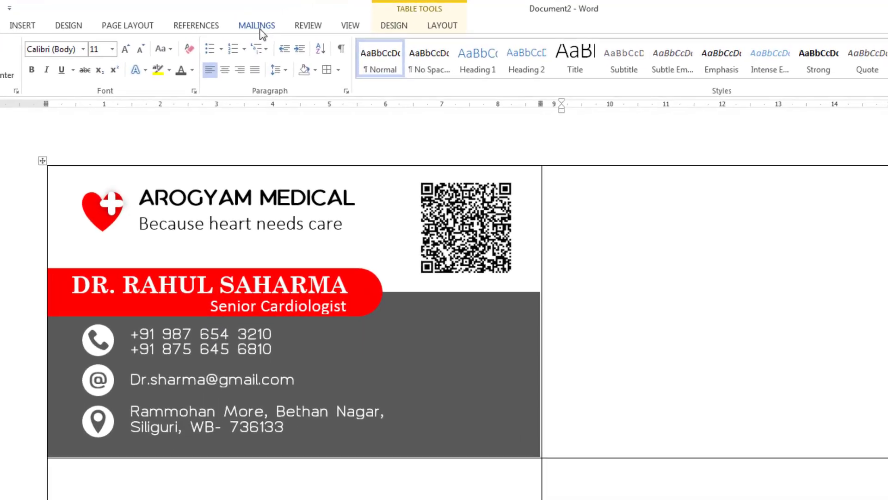
pyautogui.click(234, 18)
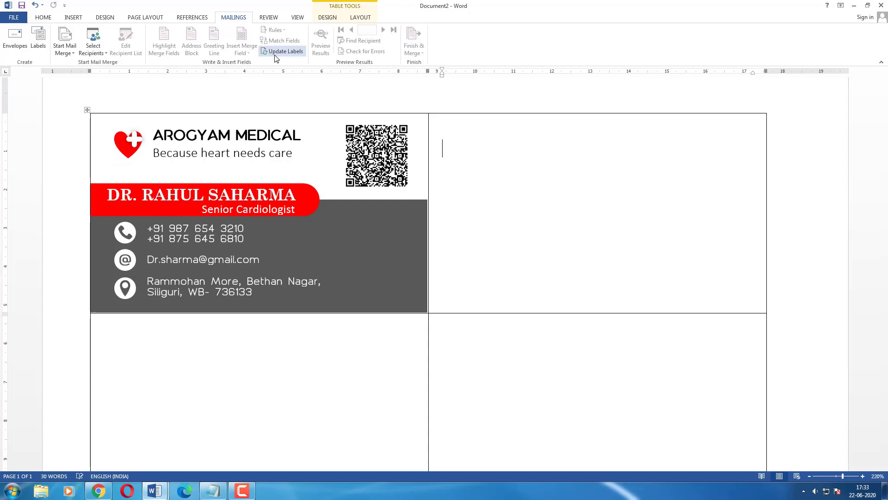
pyautogui.click(283, 52)
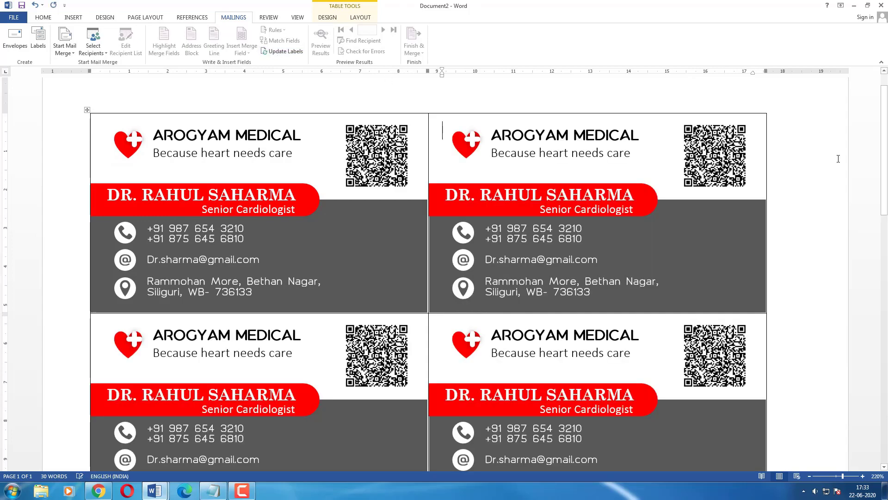
pyautogui.scroll(-8, 838, 158)
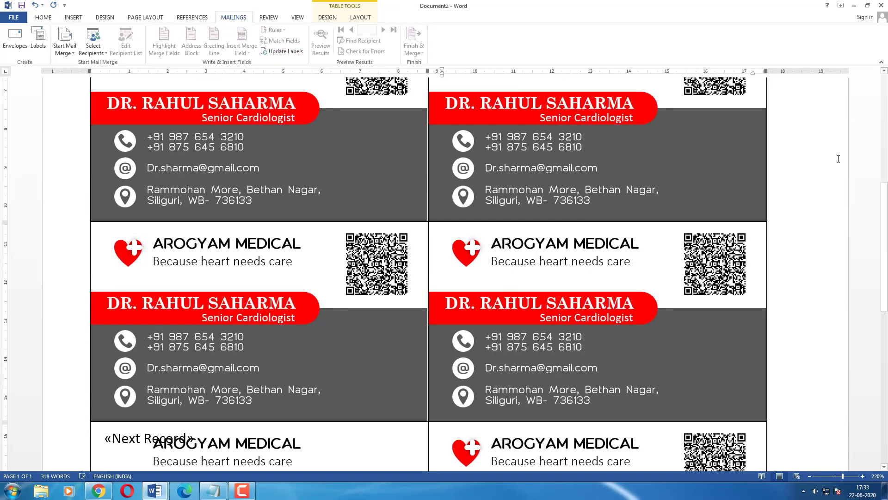
pyautogui.scroll(5, 838, 158)
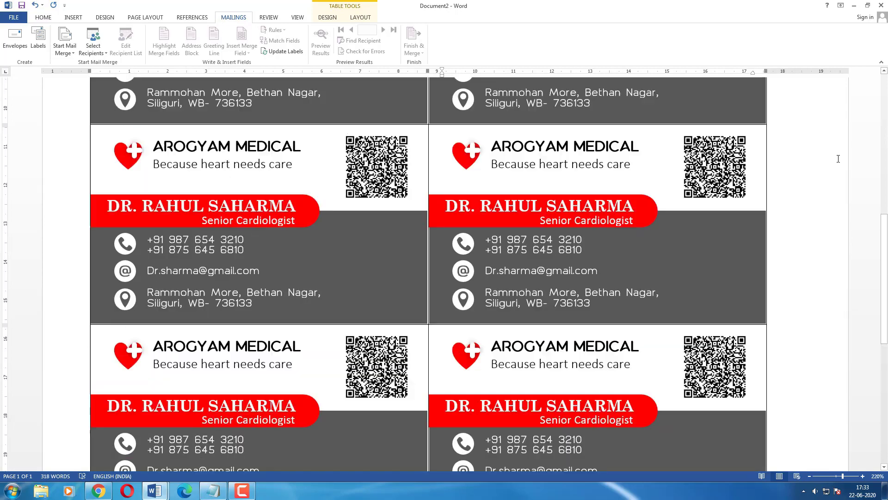
pyautogui.scroll(6, 838, 159)
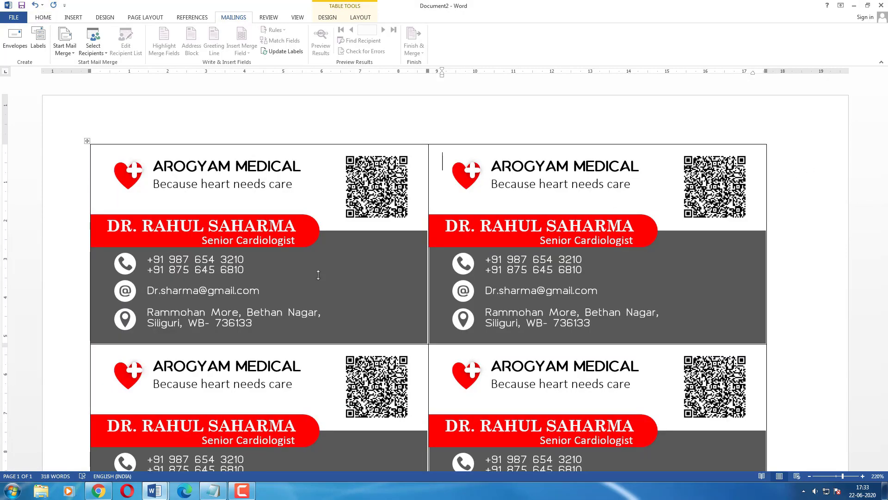
# Drag the row markers on the vertical ruler to adjust each card row's height down the sheet.
pyautogui.moveTo(4, 344); pyautogui.dragTo(4, 355)
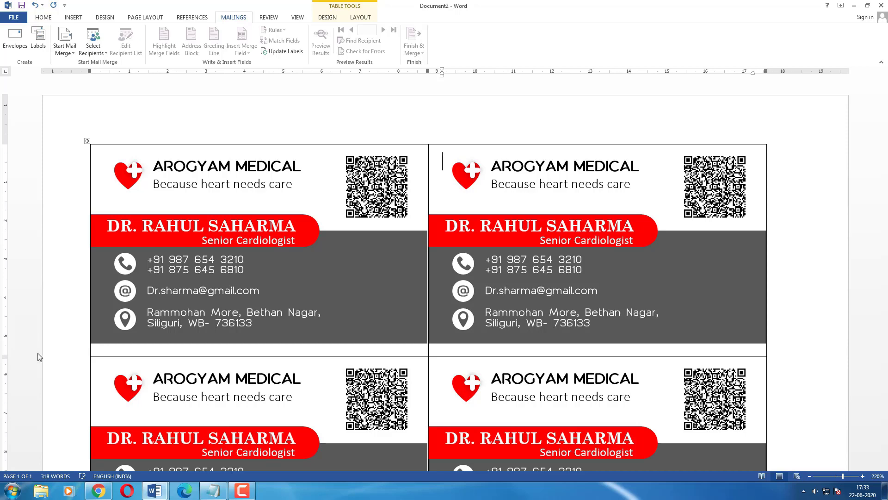
pyautogui.scroll(-5, 40, 357)
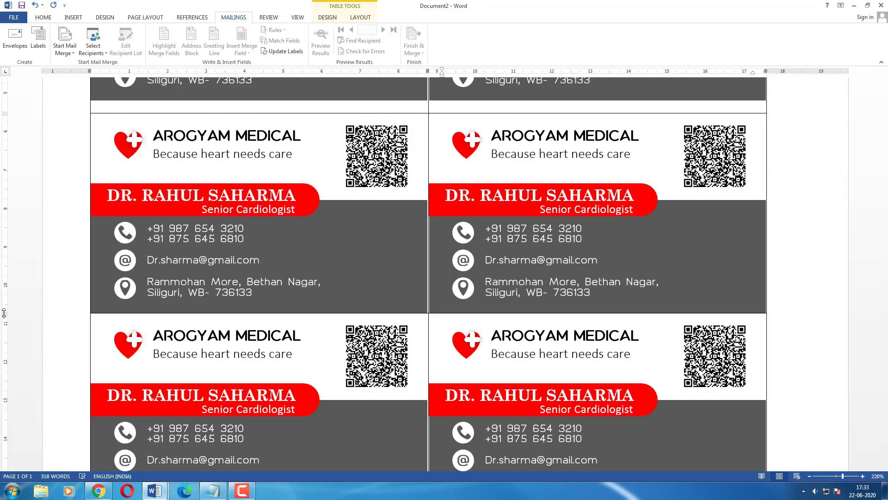
pyautogui.moveTo(4, 313); pyautogui.dragTo(5, 325)
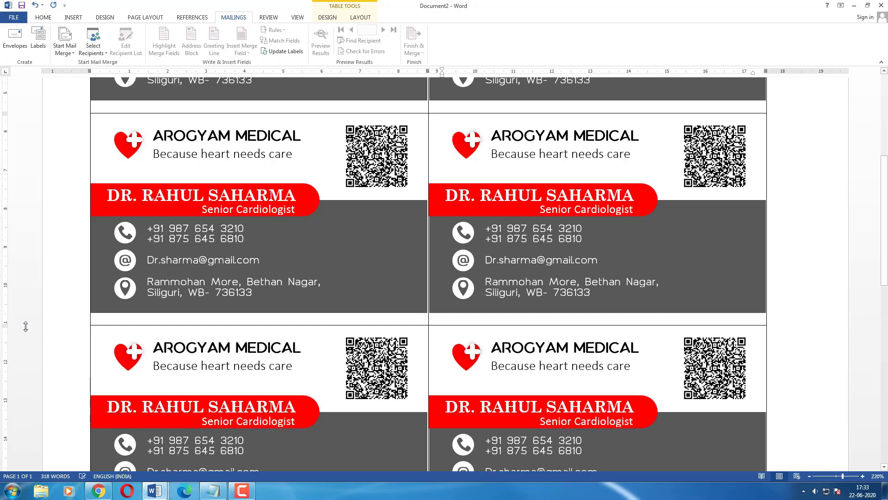
pyautogui.scroll(-5, 23, 330)
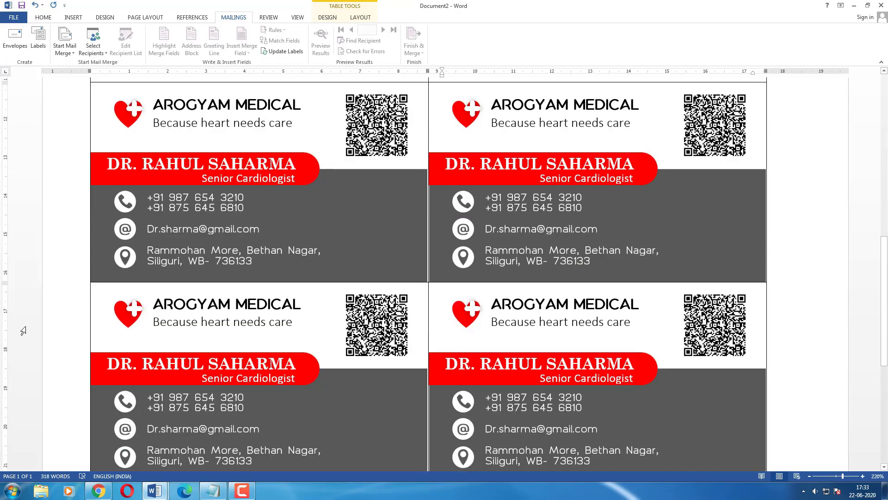
pyautogui.moveTo(5, 282); pyautogui.dragTo(51, 285)
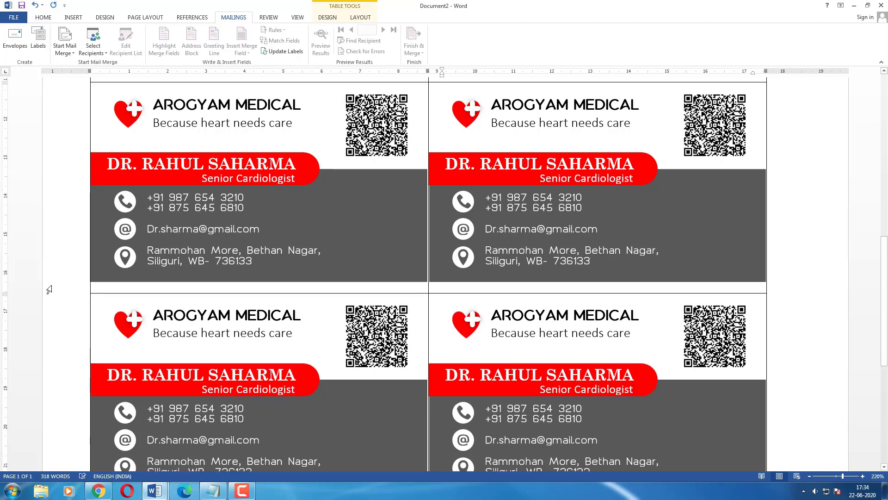
pyautogui.scroll(-4, 49, 290)
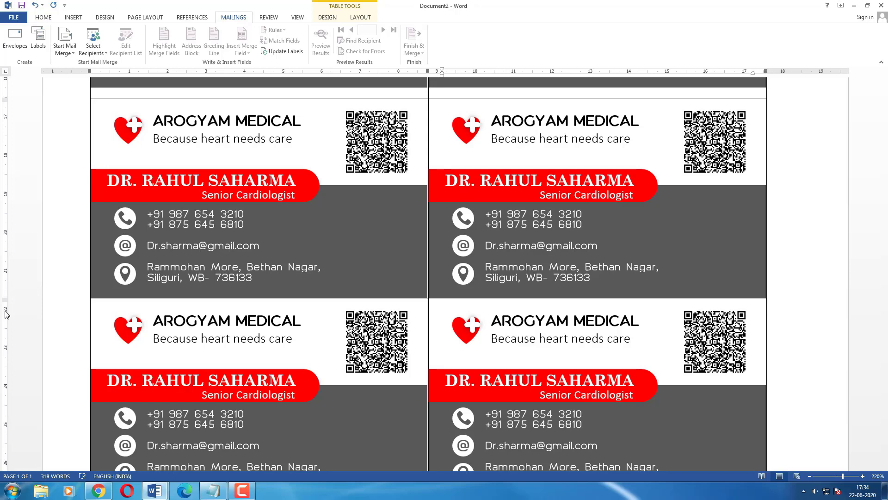
pyautogui.moveTo(5, 310); pyautogui.dragTo(4, 312)
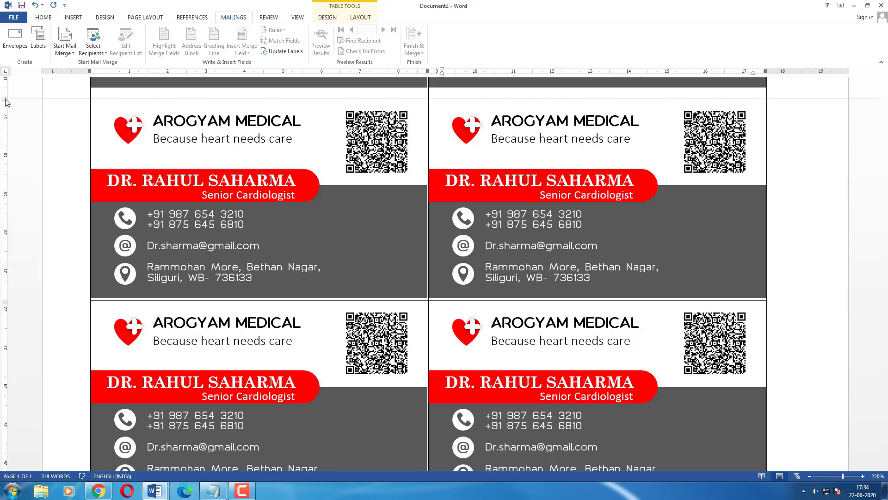
pyautogui.moveTo(5, 99); pyautogui.dragTo(5, 93)
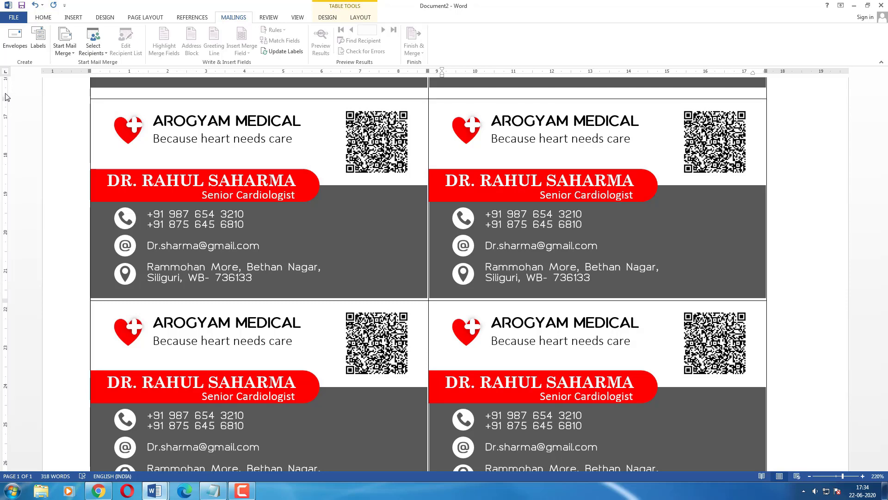
pyautogui.scroll(-2, 17, 208)
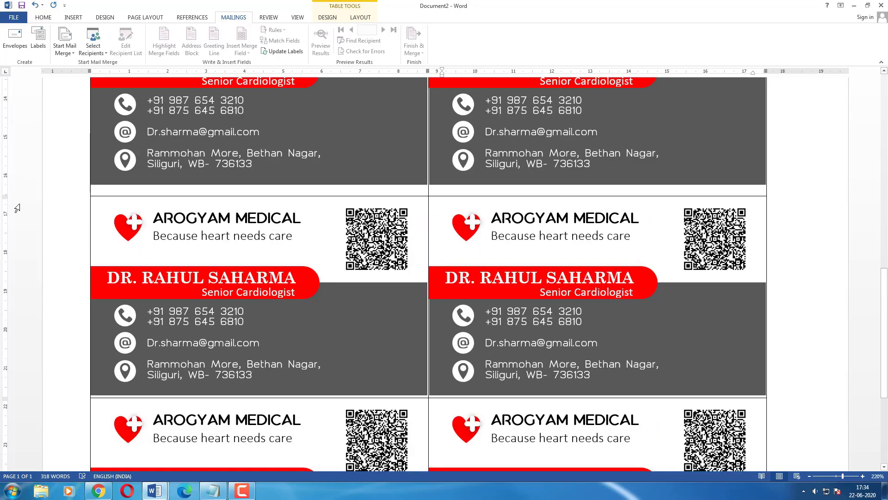
pyautogui.moveTo(6, 196); pyautogui.dragTo(6, 189)
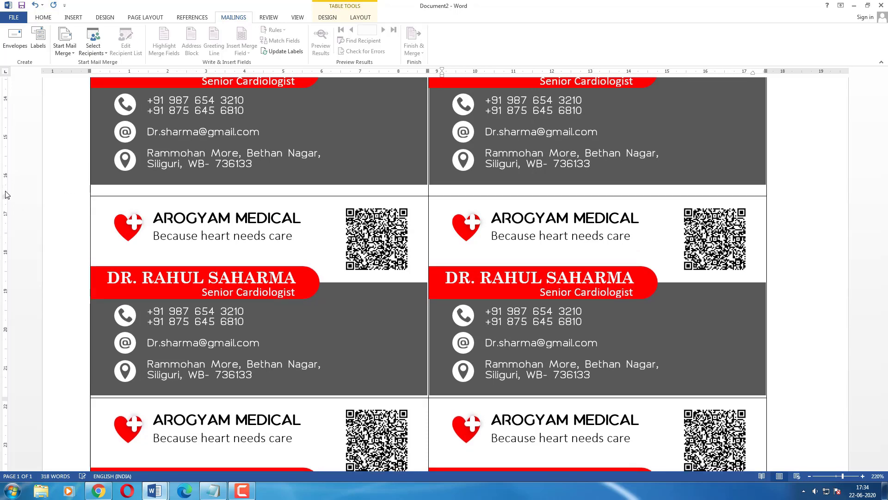
pyautogui.scroll(5, 52, 187)
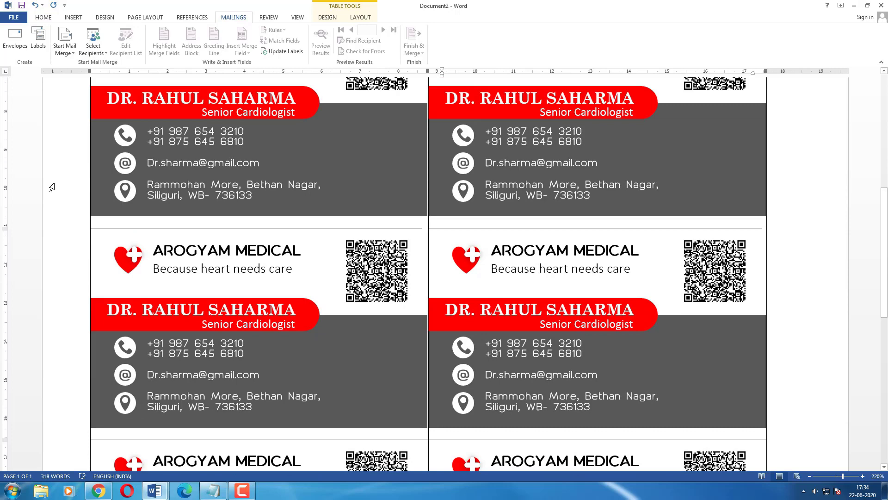
pyautogui.scroll(-1, 52, 187)
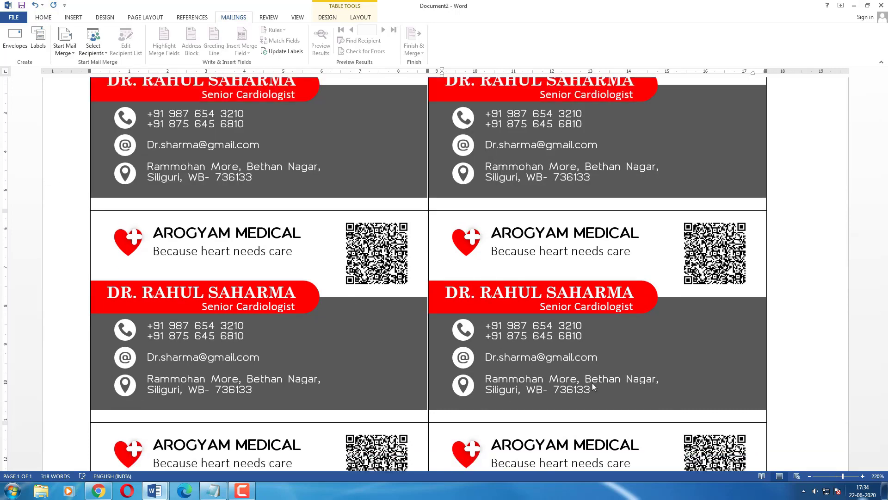
# Zoom out to the whole sheet and adjust an upper card row boundary.
pyautogui.moveTo(840, 479); pyautogui.dragTo(839, 478)
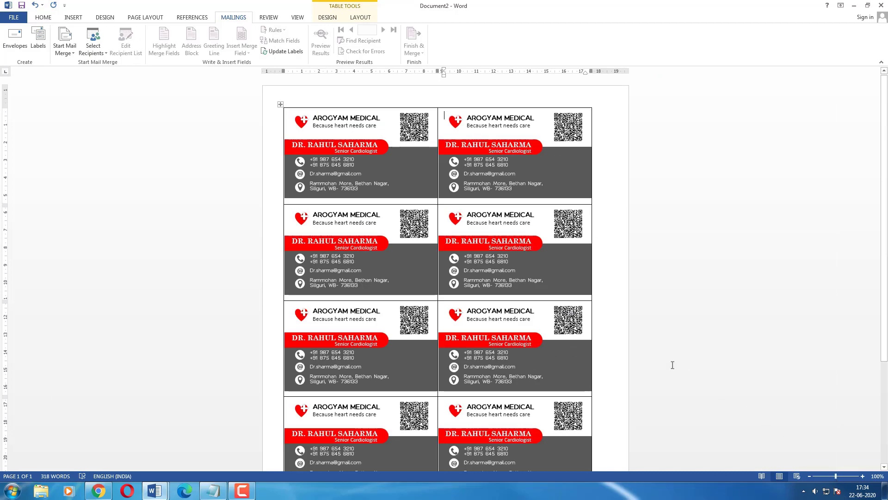
pyautogui.scroll(-5, 654, 353)
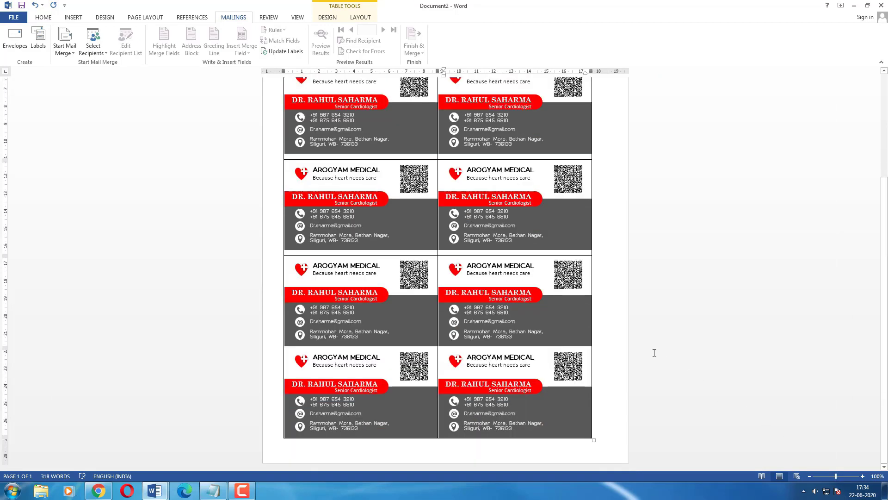
pyautogui.scroll(4, 654, 352)
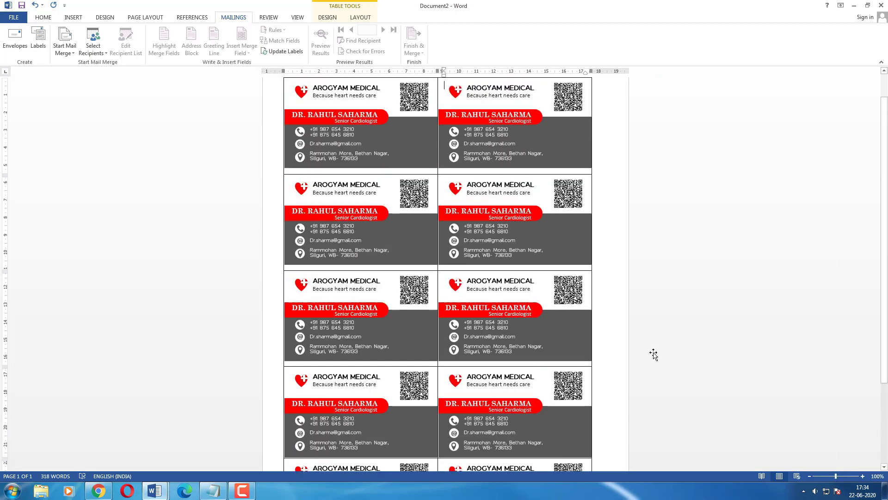
pyautogui.scroll(1, 653, 354)
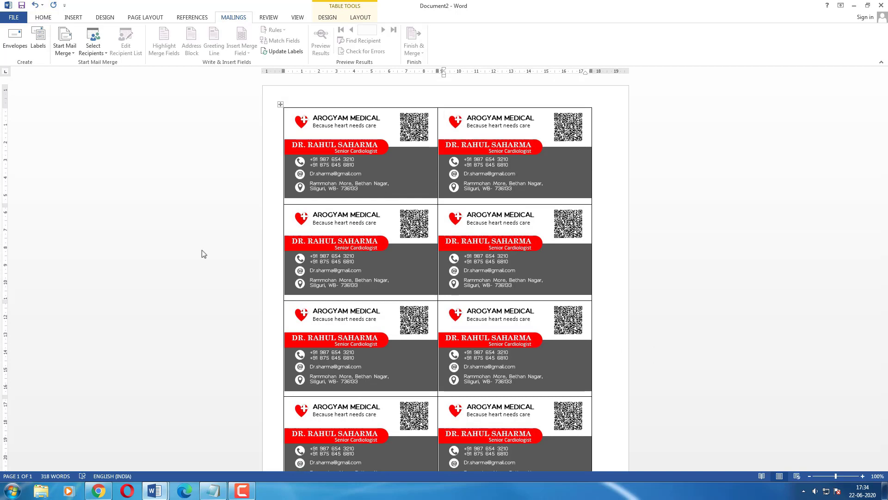
pyautogui.moveTo(5, 205); pyautogui.dragTo(3, 204)
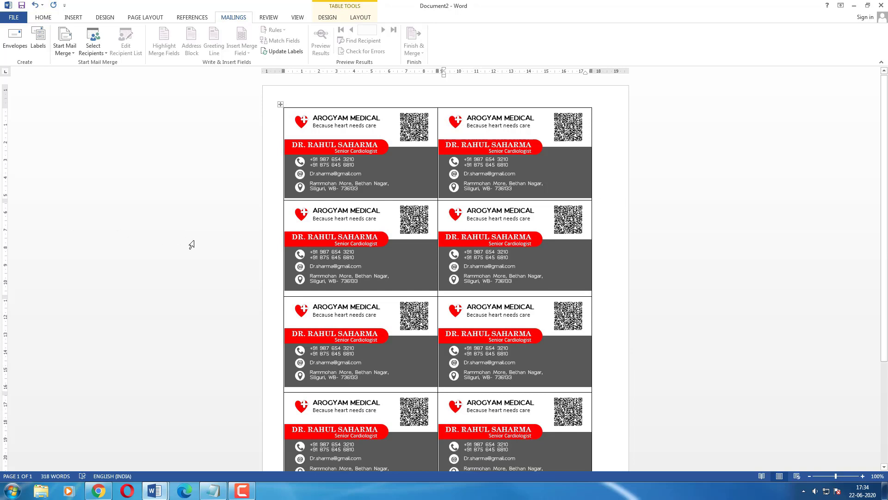
pyautogui.scroll(-3, 190, 242)
pyautogui.scroll(-2, 192, 244)
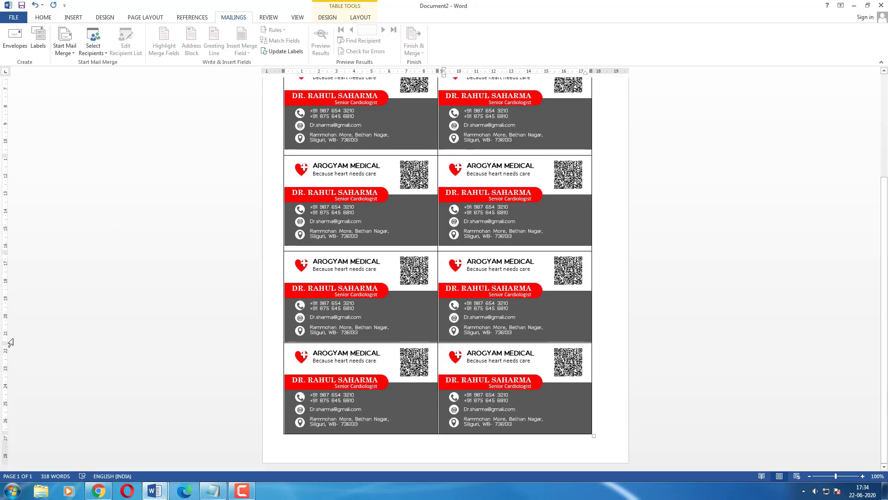
# Lower the third/fourth row boundary, tweak other rows, and shift the column boundary slightly right.
pyautogui.moveTo(6, 344); pyautogui.dragTo(6, 349)
pyautogui.scroll(5, 100, 323)
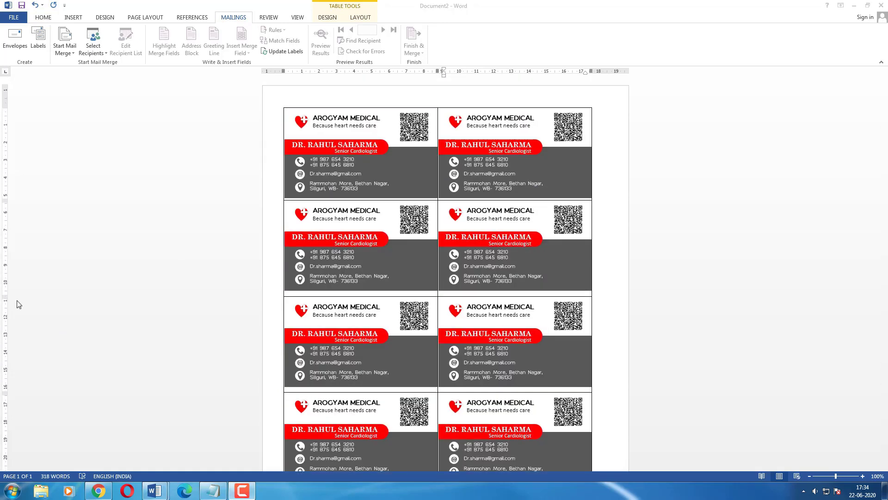
pyautogui.moveTo(5, 297); pyautogui.dragTo(2, 298)
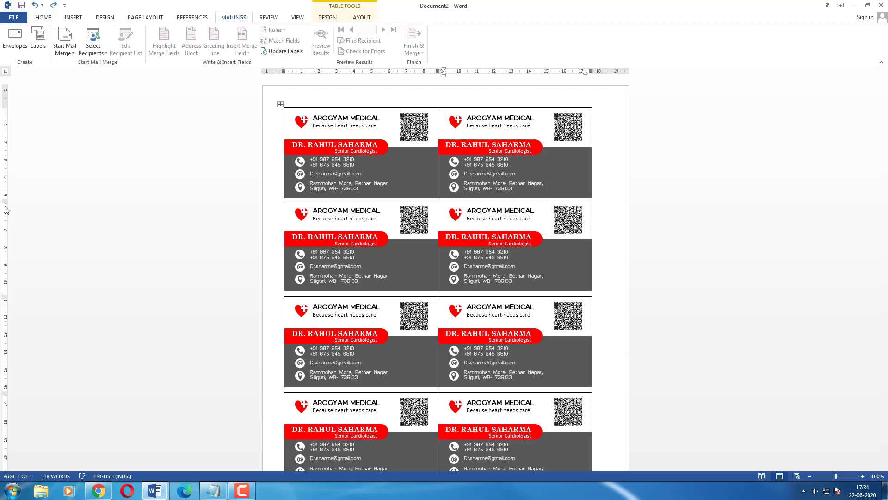
pyautogui.moveTo(6, 209); pyautogui.dragTo(6, 202)
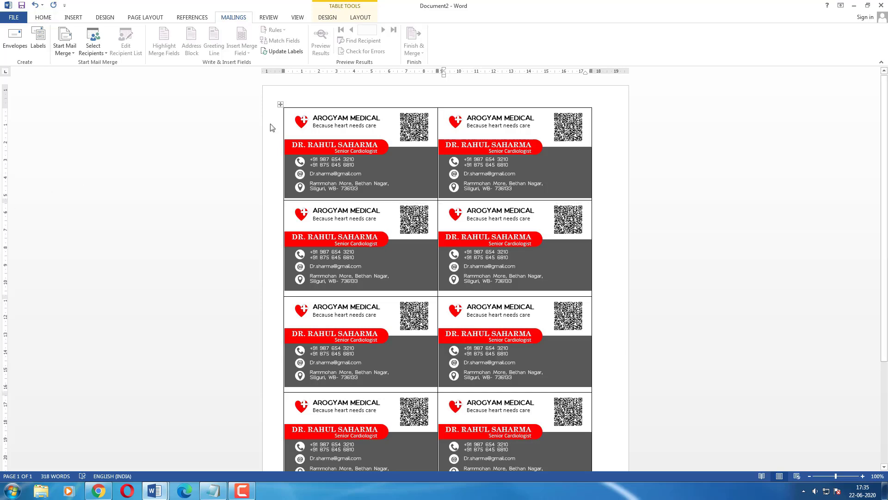
pyautogui.moveTo(439, 71); pyautogui.dragTo(441, 71)
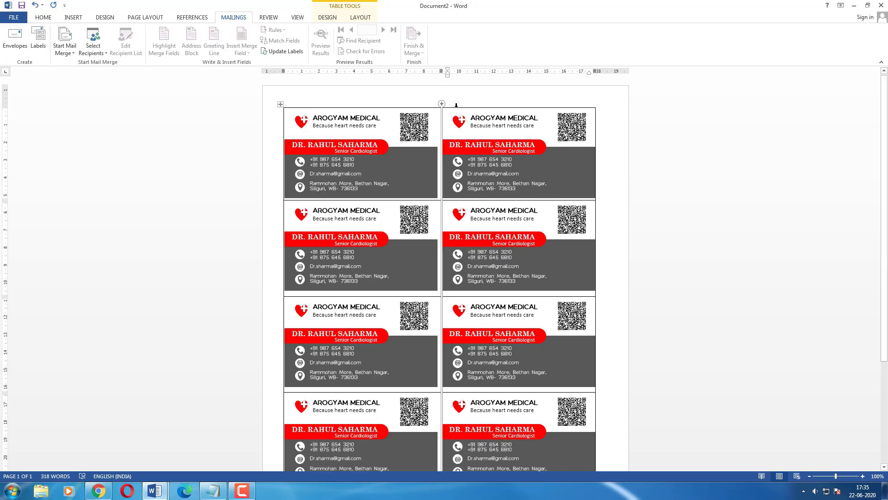
# Select the whole card table and apply No Border to remove all ruled lines.
pyautogui.hotkey('ctrl', 'a')
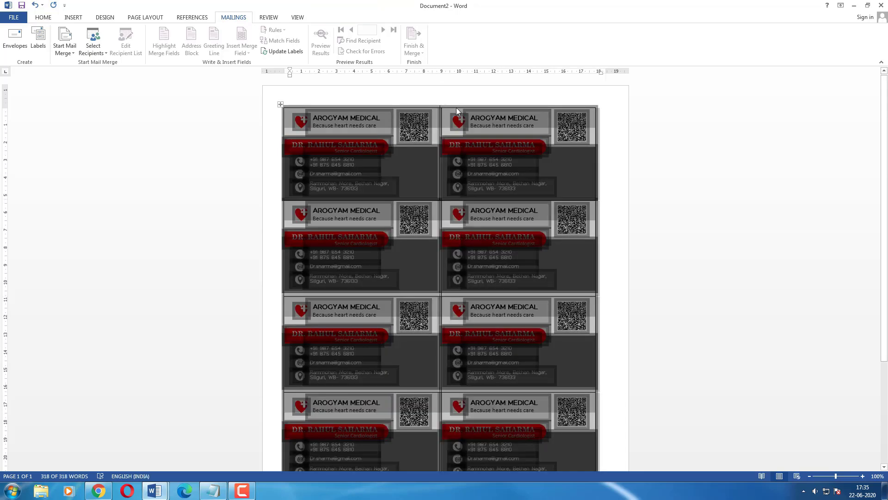
pyautogui.click(39, 19)
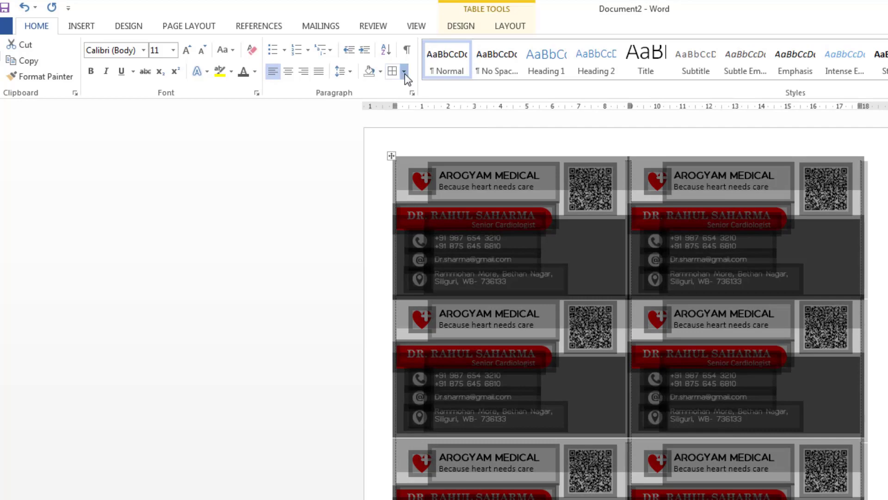
pyautogui.click(405, 72)
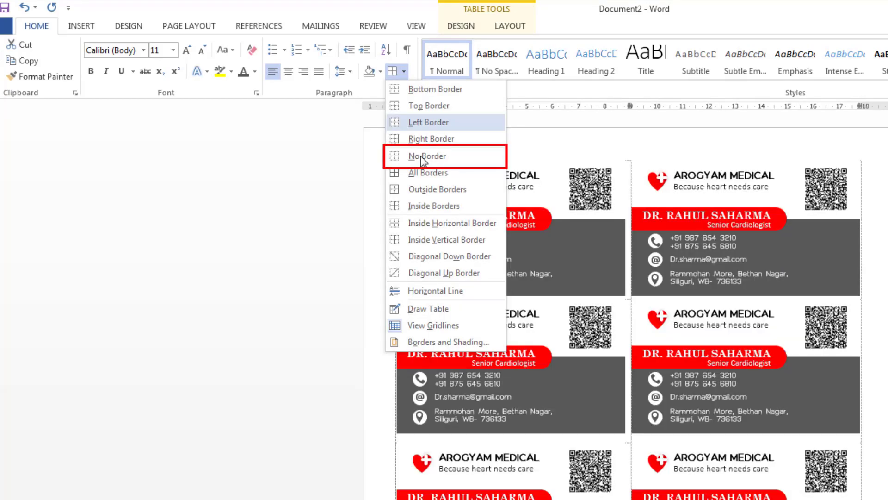
pyautogui.click(420, 157)
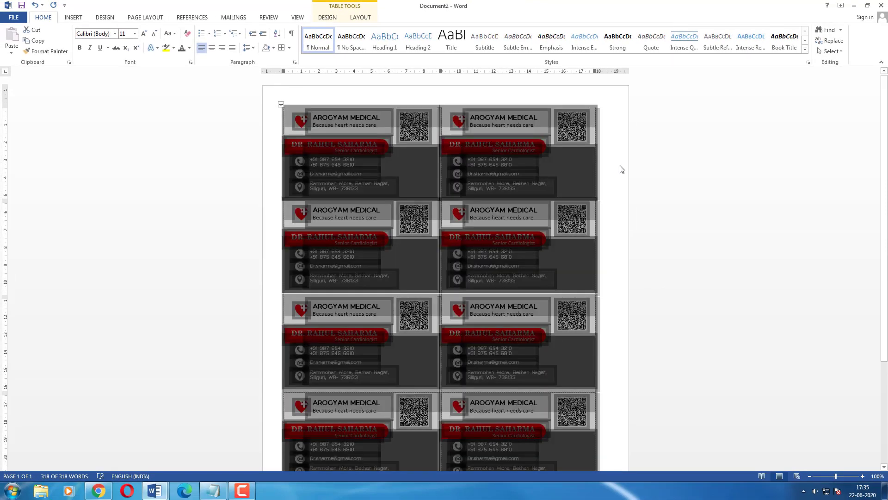
pyautogui.click(620, 166)
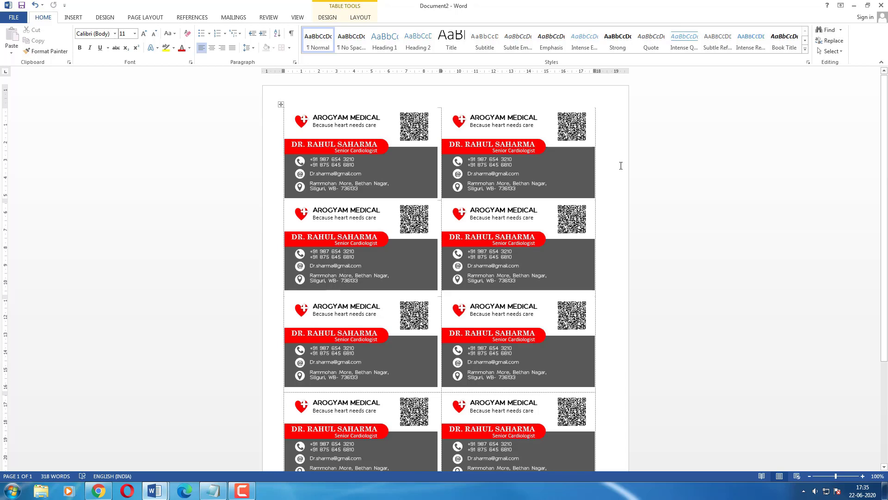
pyautogui.scroll(-3, 621, 165)
pyautogui.scroll(-2, 621, 166)
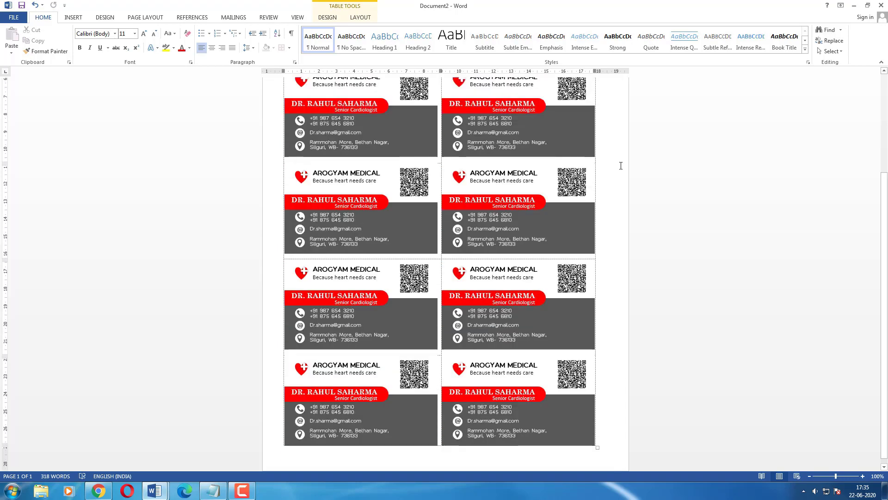
pyautogui.scroll(5, 621, 165)
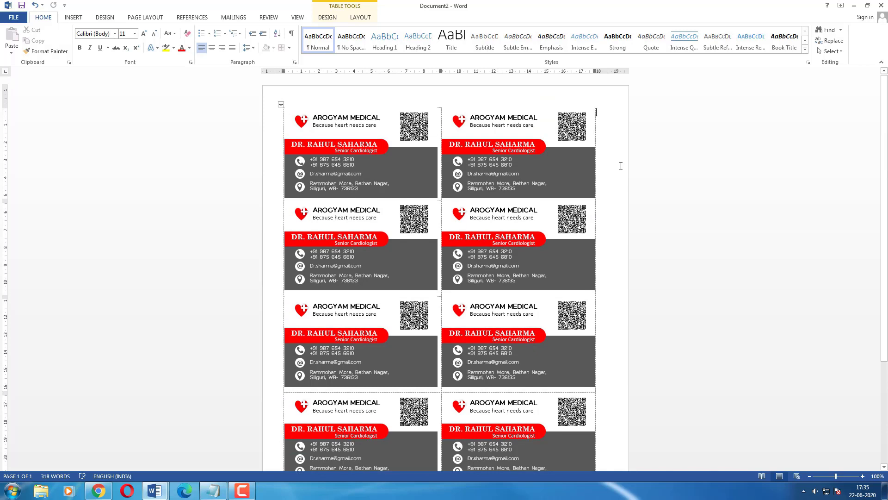
# Open the print preview of the card sheet and zoom it in to 200%.
pyautogui.click(20, 21)
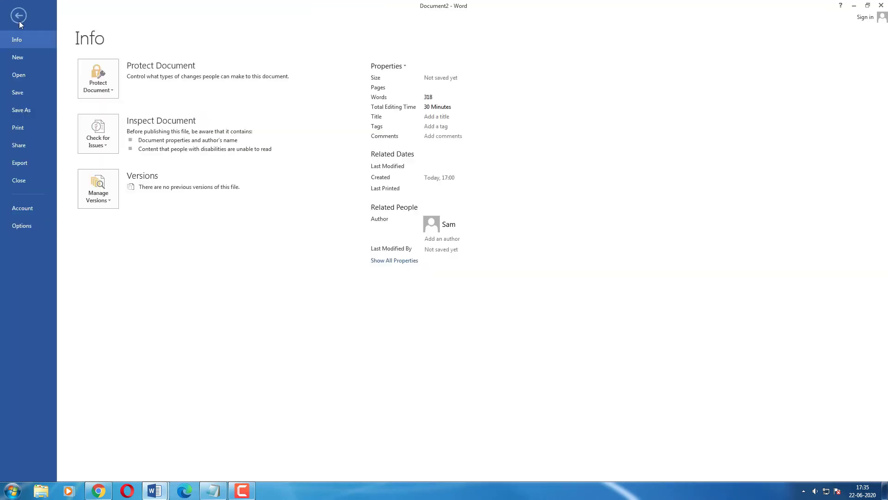
pyautogui.click(23, 128)
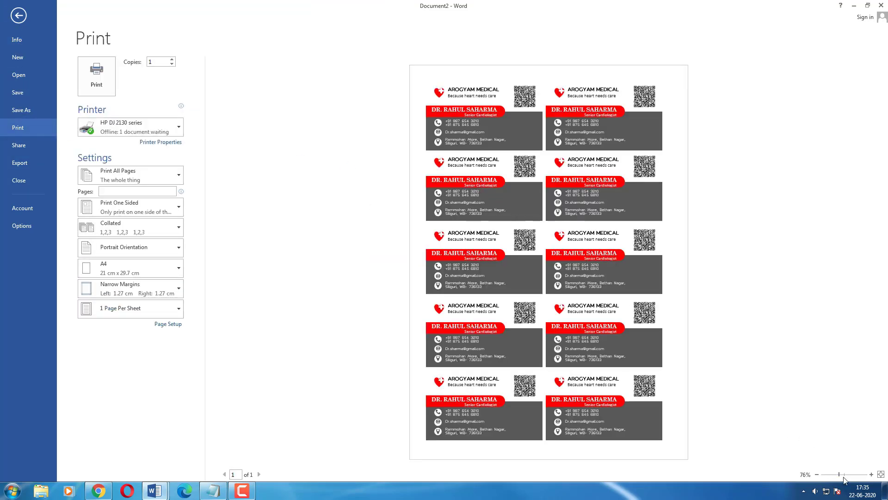
pyautogui.click(871, 474)
pyautogui.click(872, 474)
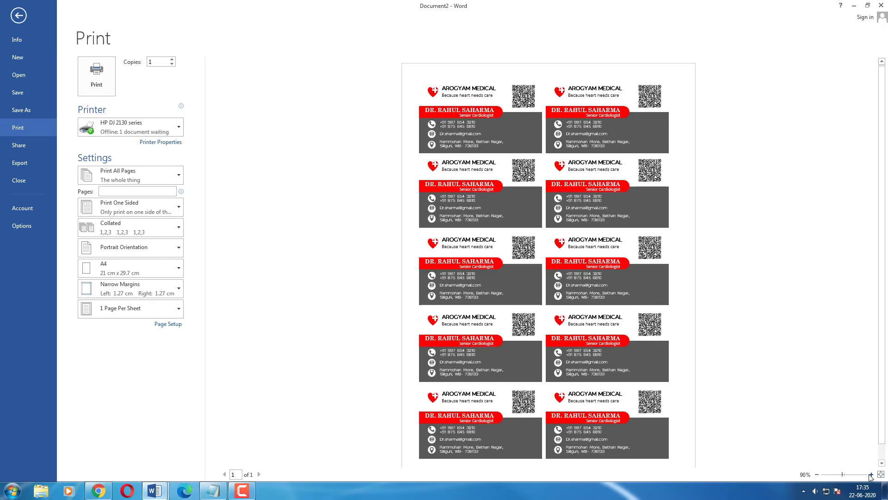
pyautogui.click(871, 474)
pyautogui.click(872, 474)
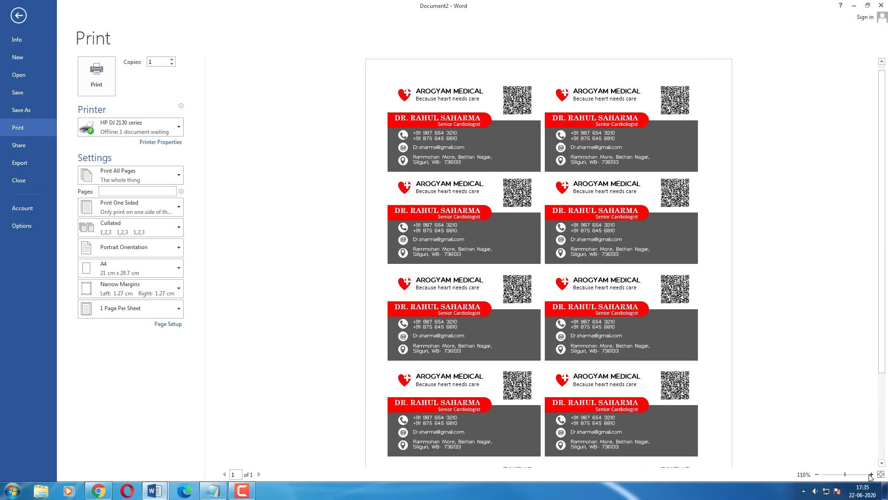
pyautogui.click(872, 474)
pyautogui.click(872, 474)
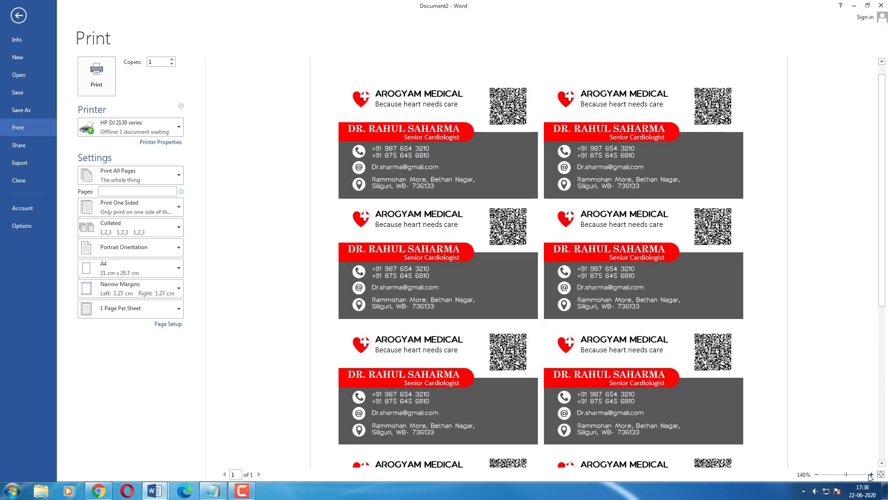
pyautogui.click(872, 475)
pyautogui.click(871, 474)
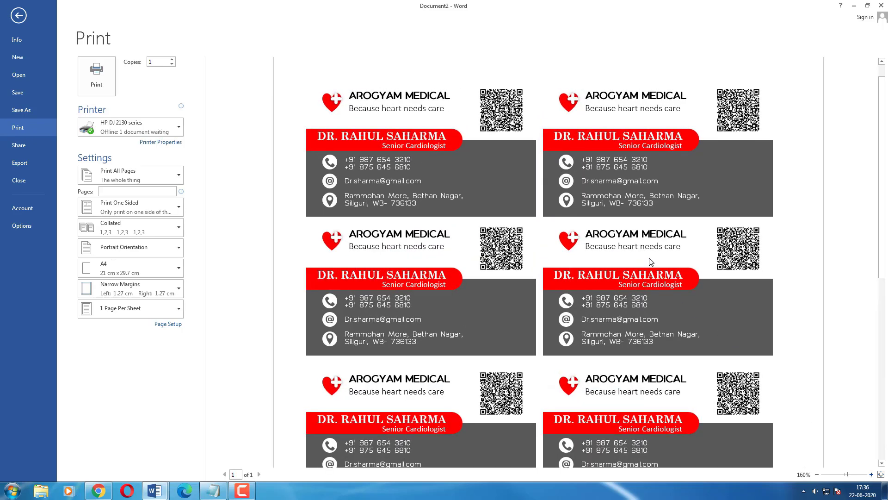
pyautogui.keyDown('ctrl'); pyautogui.scroll(3, 651, 262); pyautogui.keyUp('ctrl')
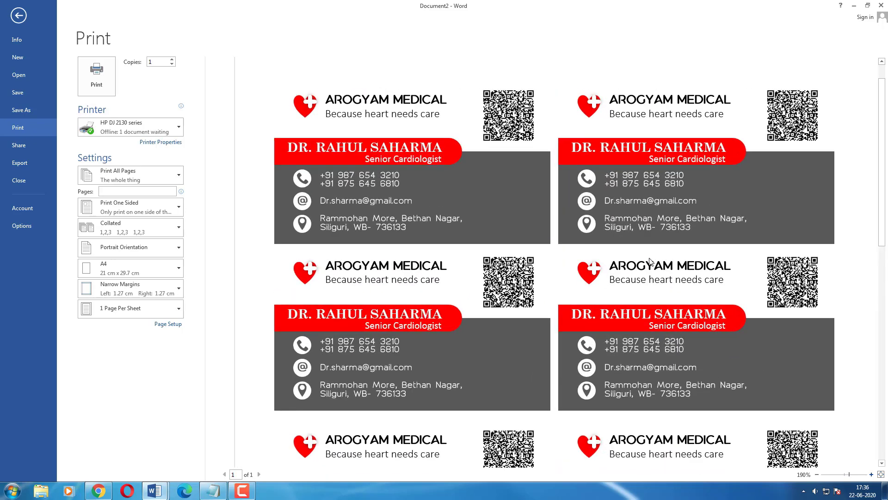
pyautogui.scroll(1, 651, 262)
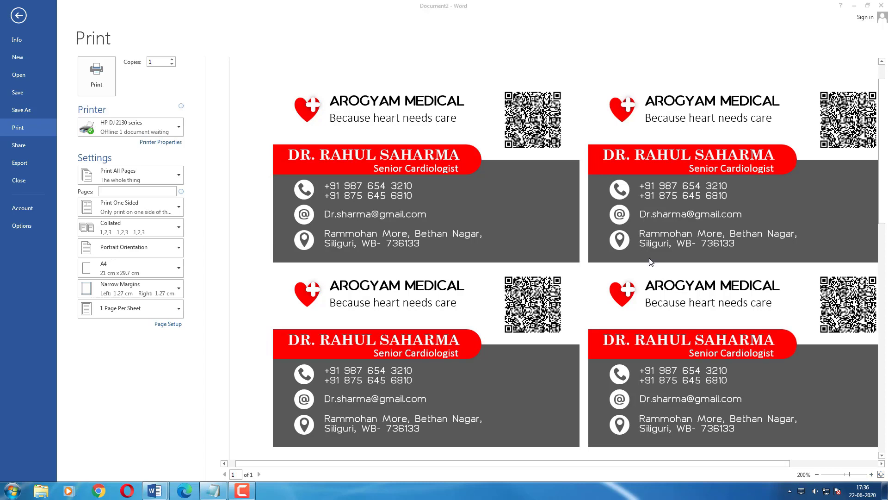
# Save the sheet to the Desktop as a PDF titled 'Visiting card of' plus the doctor's name, without auto-opening it.
pyautogui.click(30, 96)
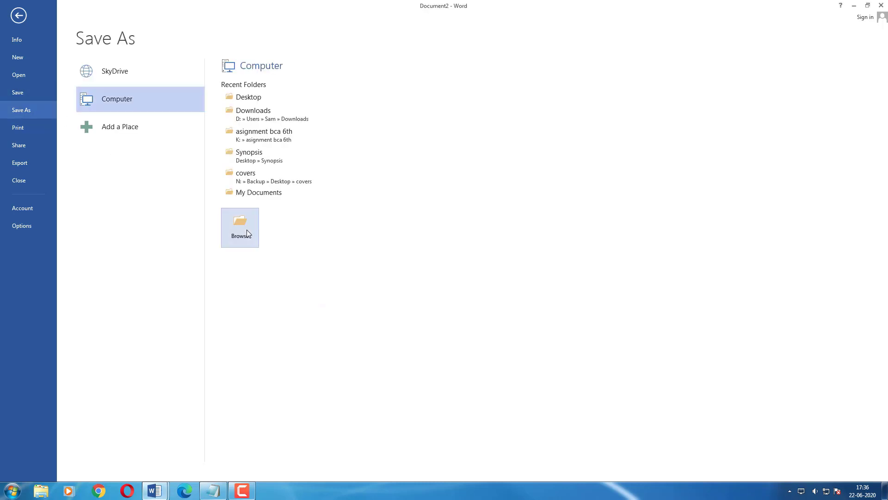
pyautogui.click(247, 230)
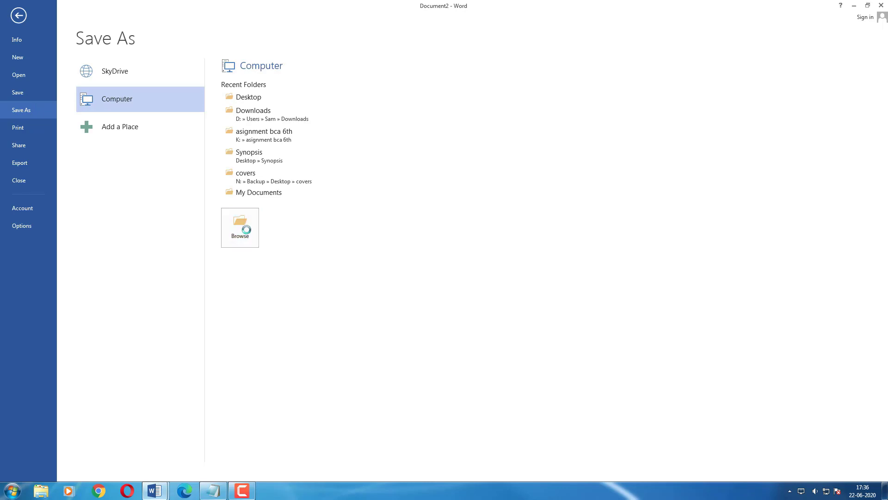
pyautogui.click(37, 82)
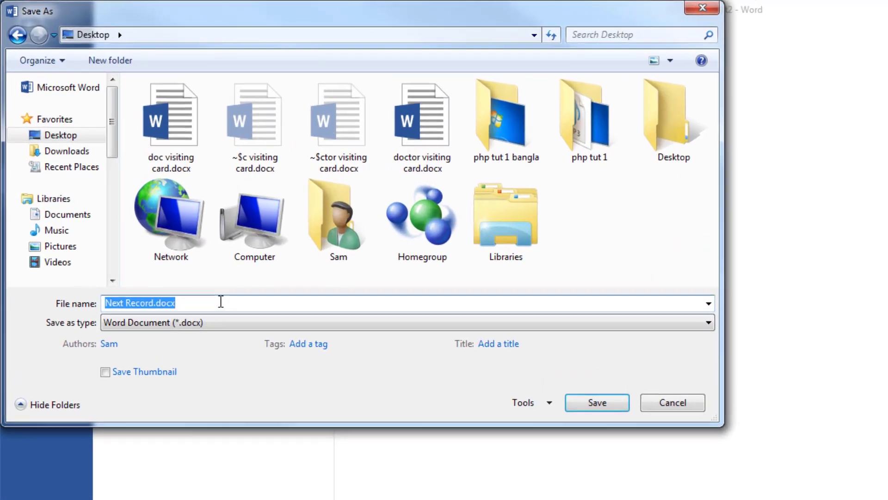
pyautogui.write('VIsiting card of')
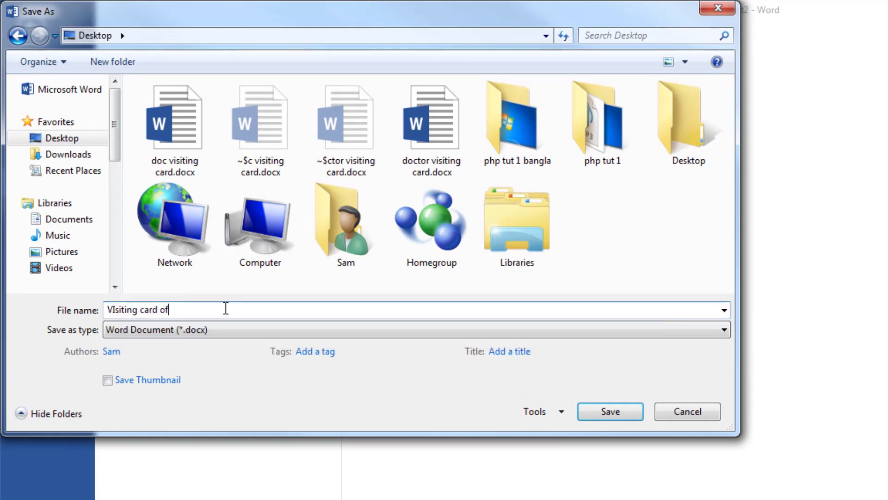
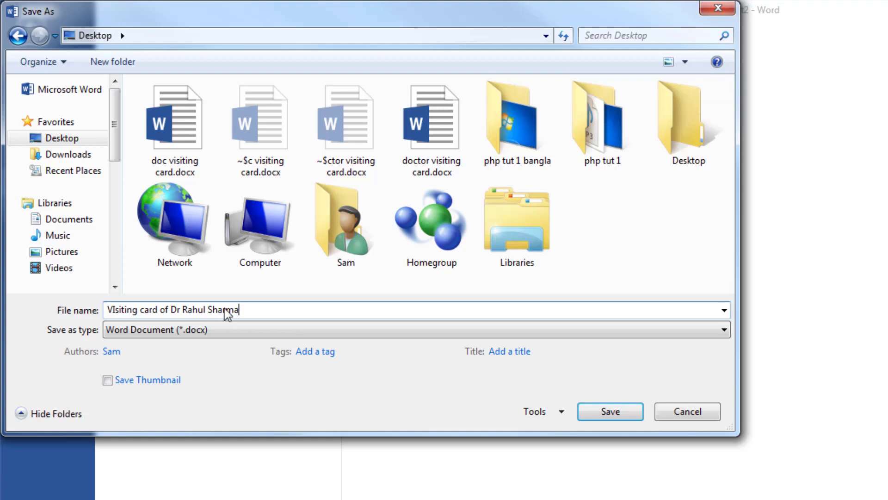
pyautogui.click(287, 330)
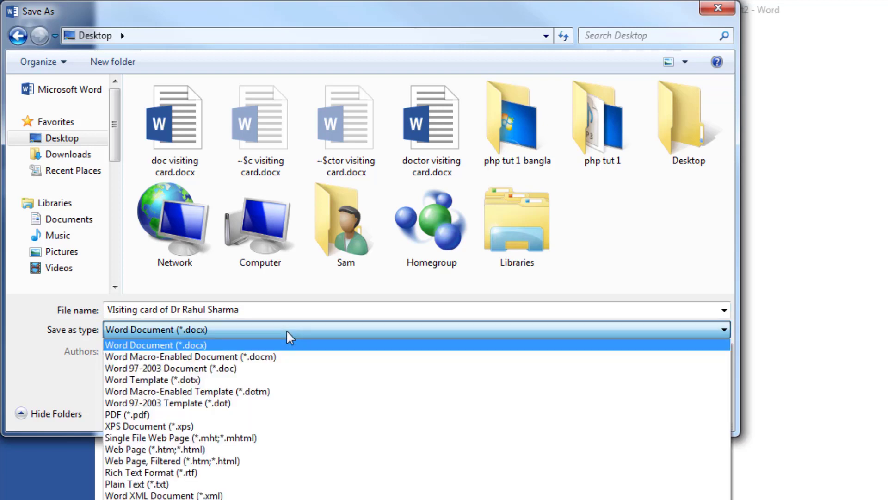
pyautogui.click(183, 414)
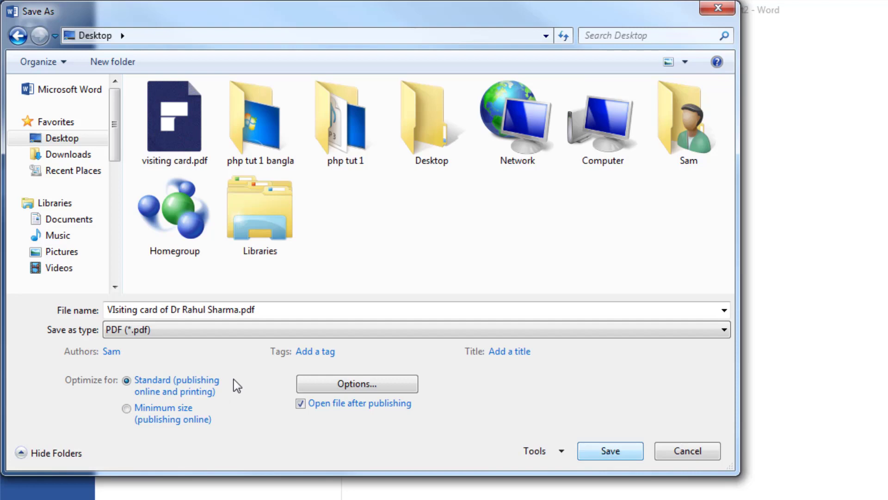
pyautogui.click(301, 403)
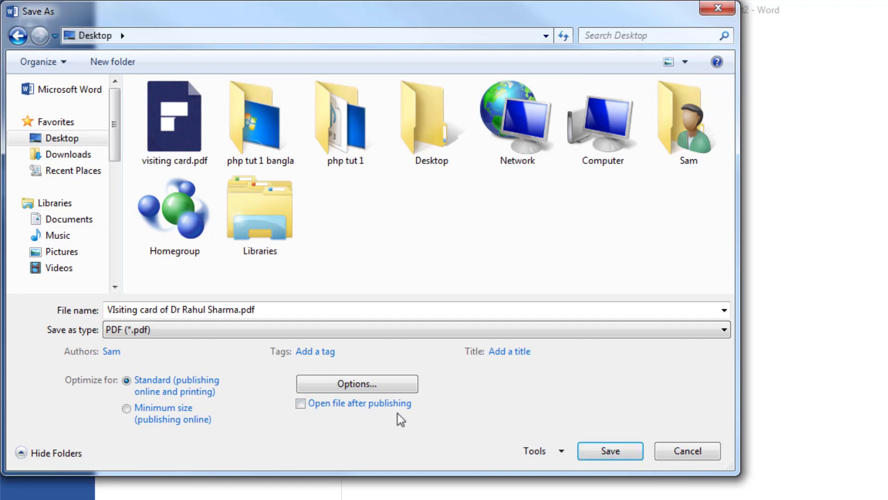
pyautogui.click(607, 451)
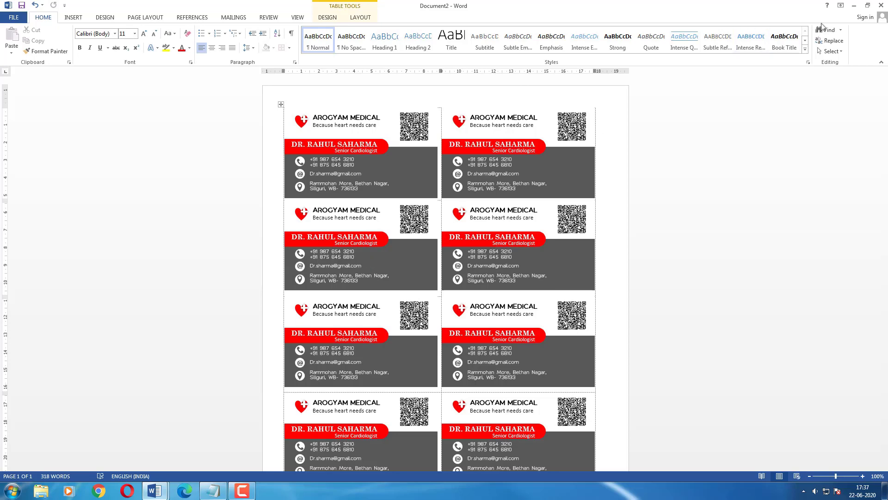
# Open the exported PDF from the Desktop in Google Chrome and maximize the window.
pyautogui.click(853, 5)
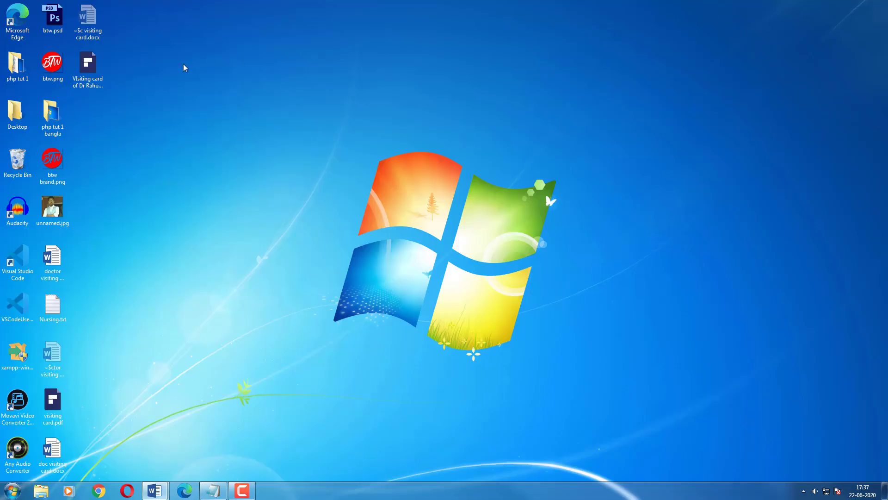
pyautogui.rightClick(98, 71)
pyautogui.moveTo(136, 108)
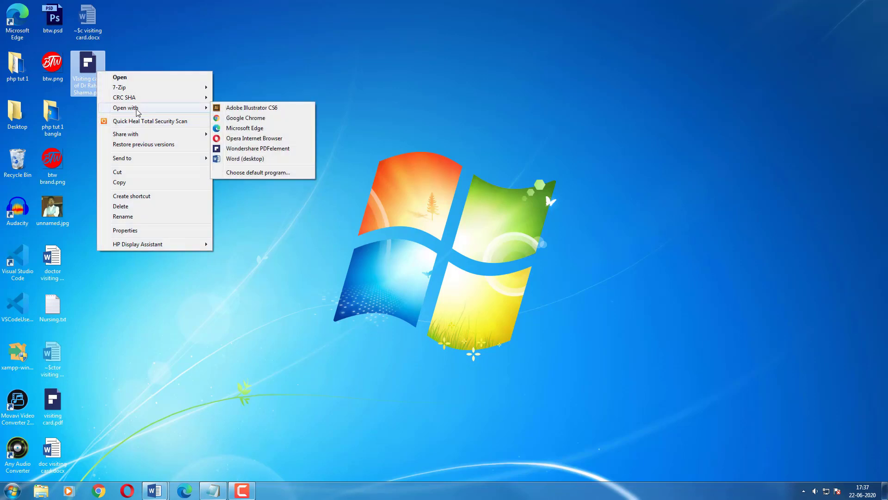
pyautogui.click(266, 117)
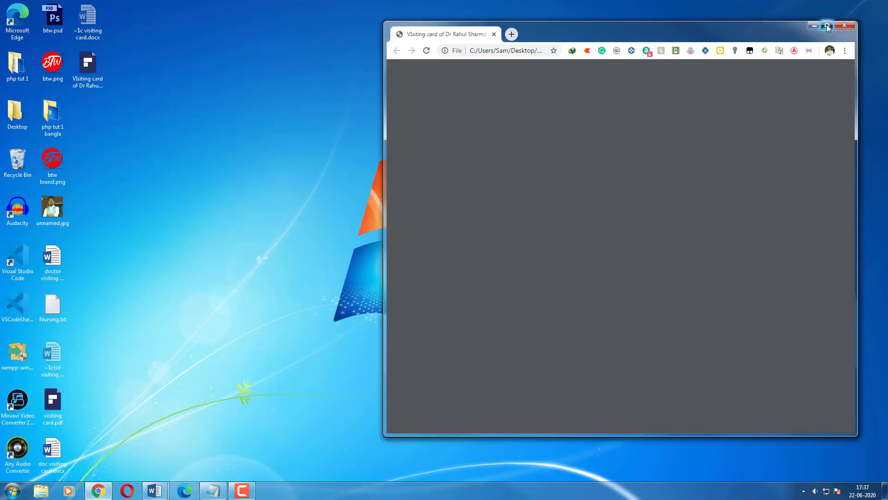
pyautogui.click(827, 25)
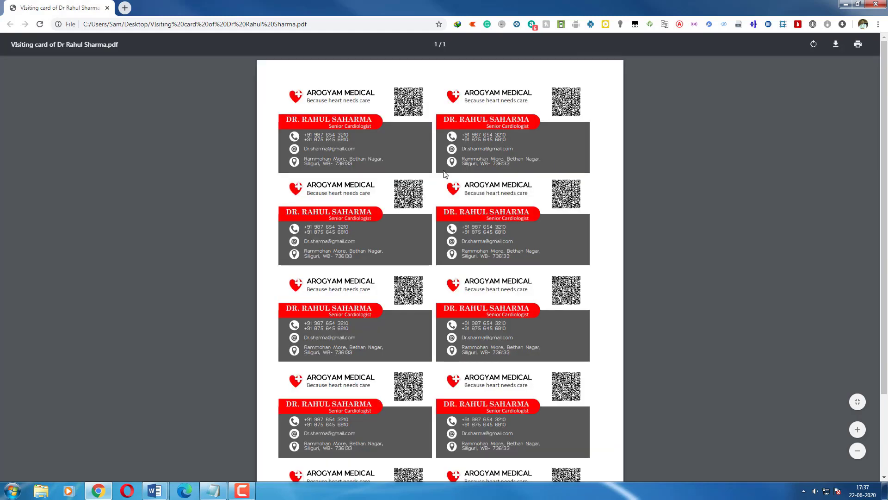
# Scroll down through every card in the PDF, then back up to the top.
pyautogui.scroll(4, 445, 174)
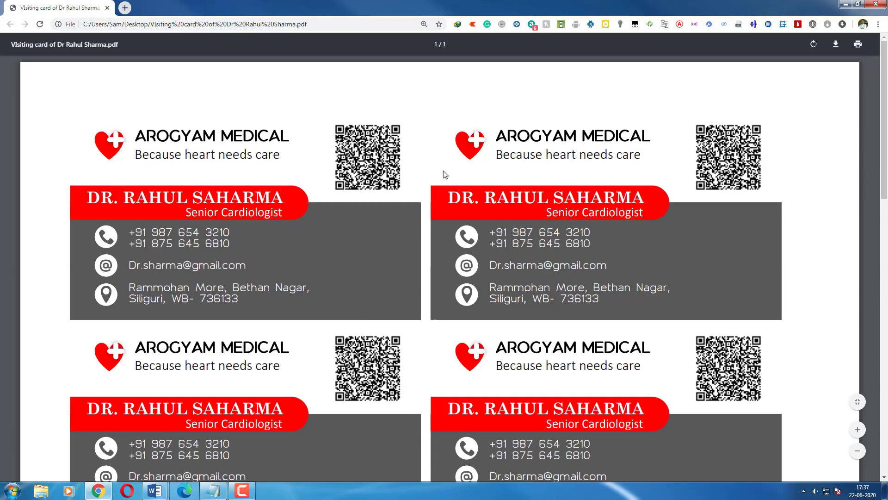
pyautogui.scroll(-5, 355, 318)
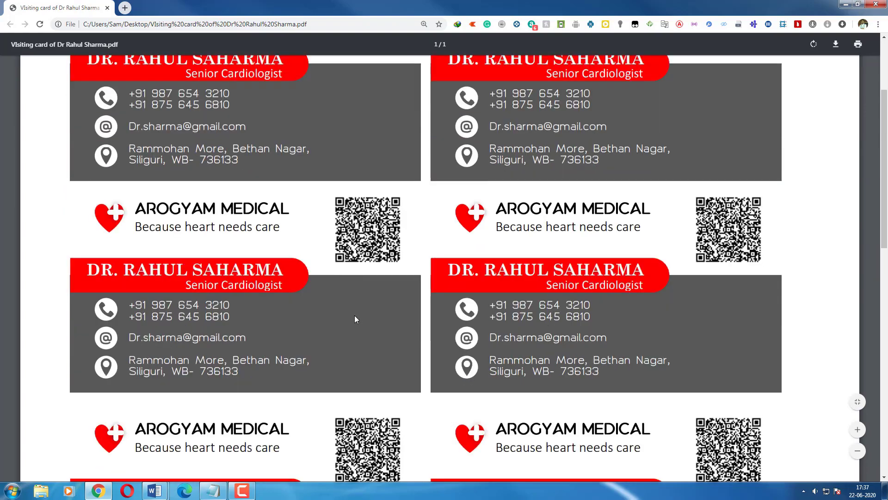
pyautogui.scroll(-2, 355, 317)
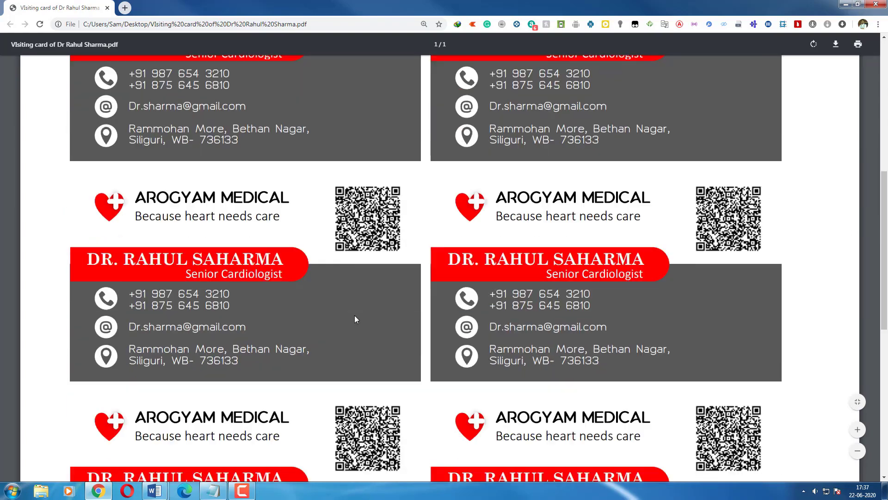
pyautogui.scroll(-2, 355, 317)
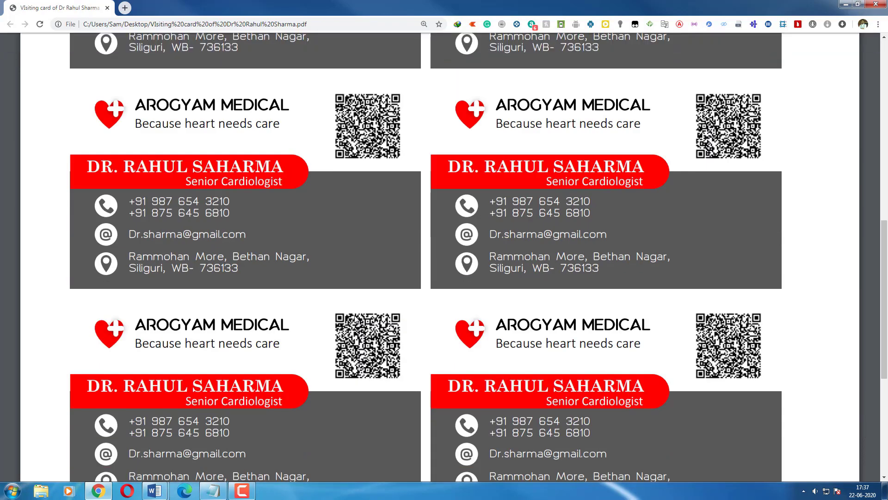
pyautogui.scroll(-4, 355, 320)
pyautogui.scroll(-3, 355, 320)
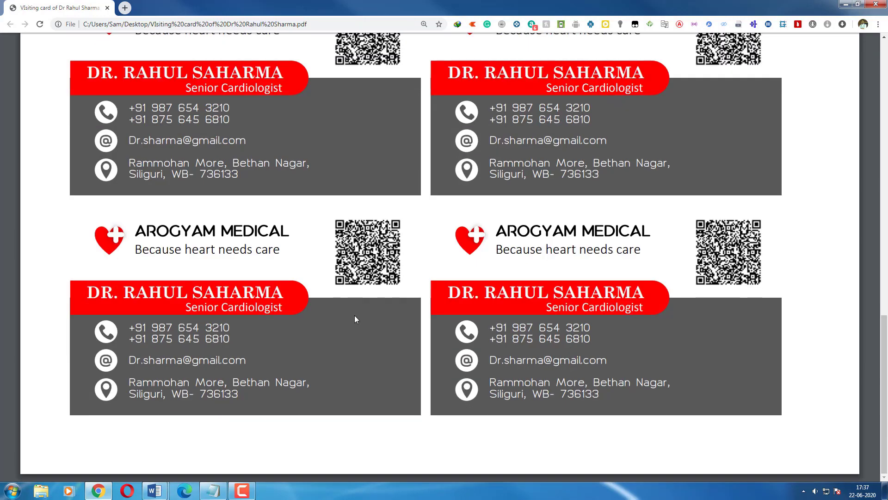
pyautogui.scroll(12, 355, 316)
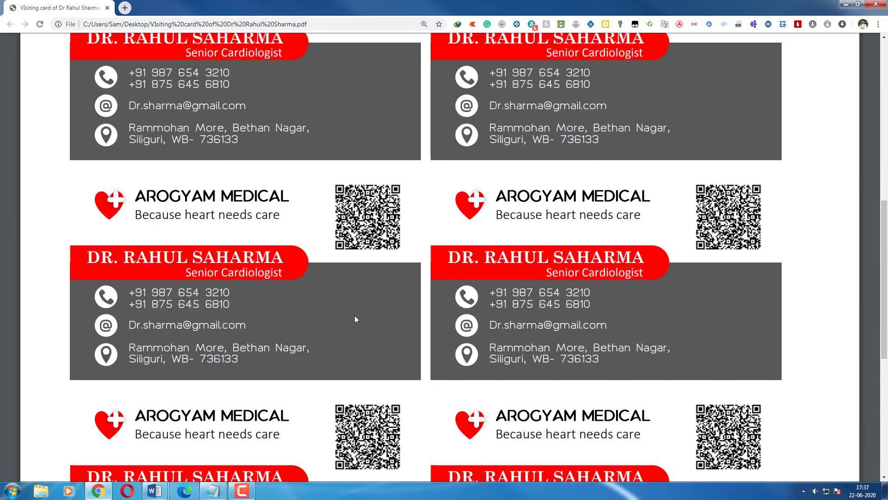
pyautogui.scroll(2, 355, 319)
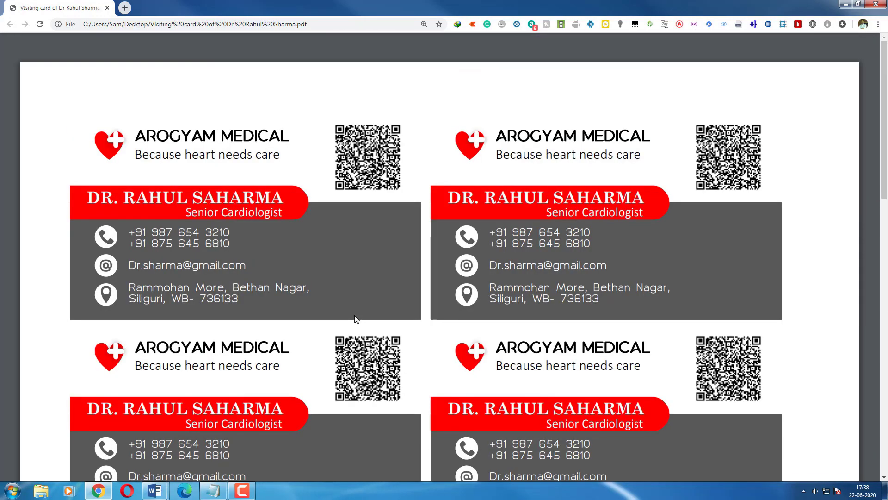